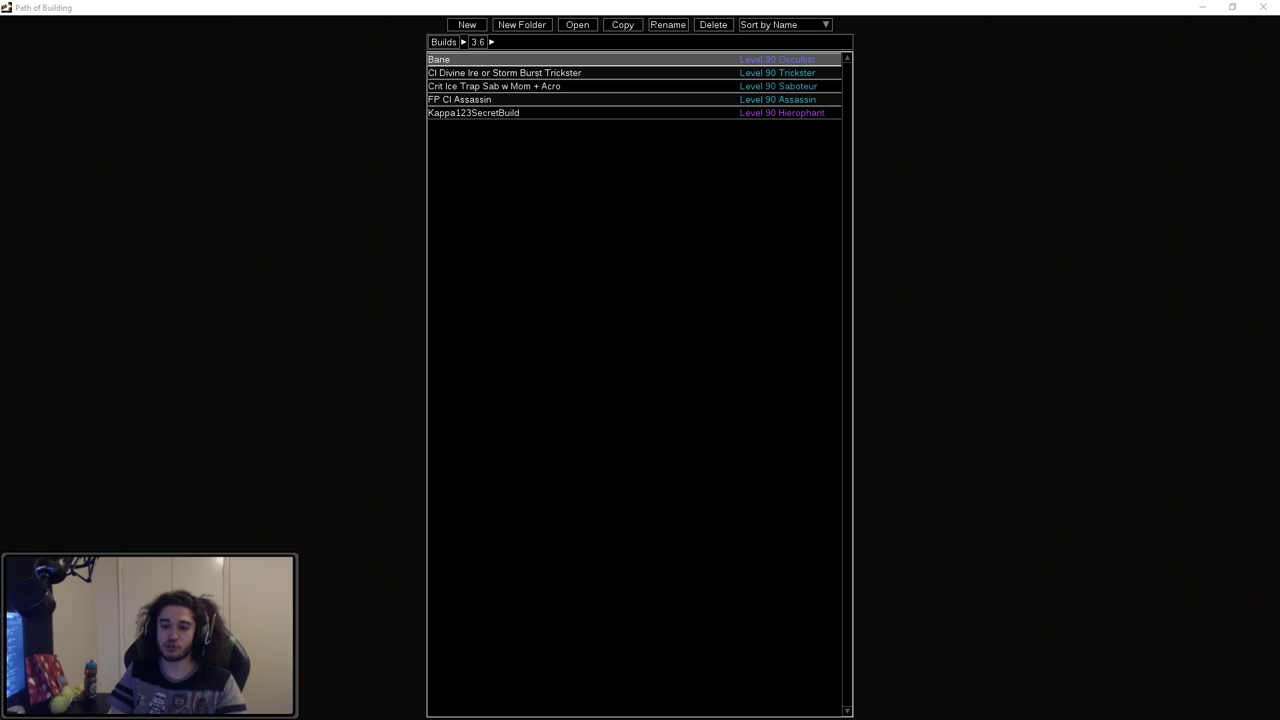
Step: Open the Bane build and display its level 90 Witch Occultist passive tree
{"action": "left_click", "coordinate": [813, 522]}
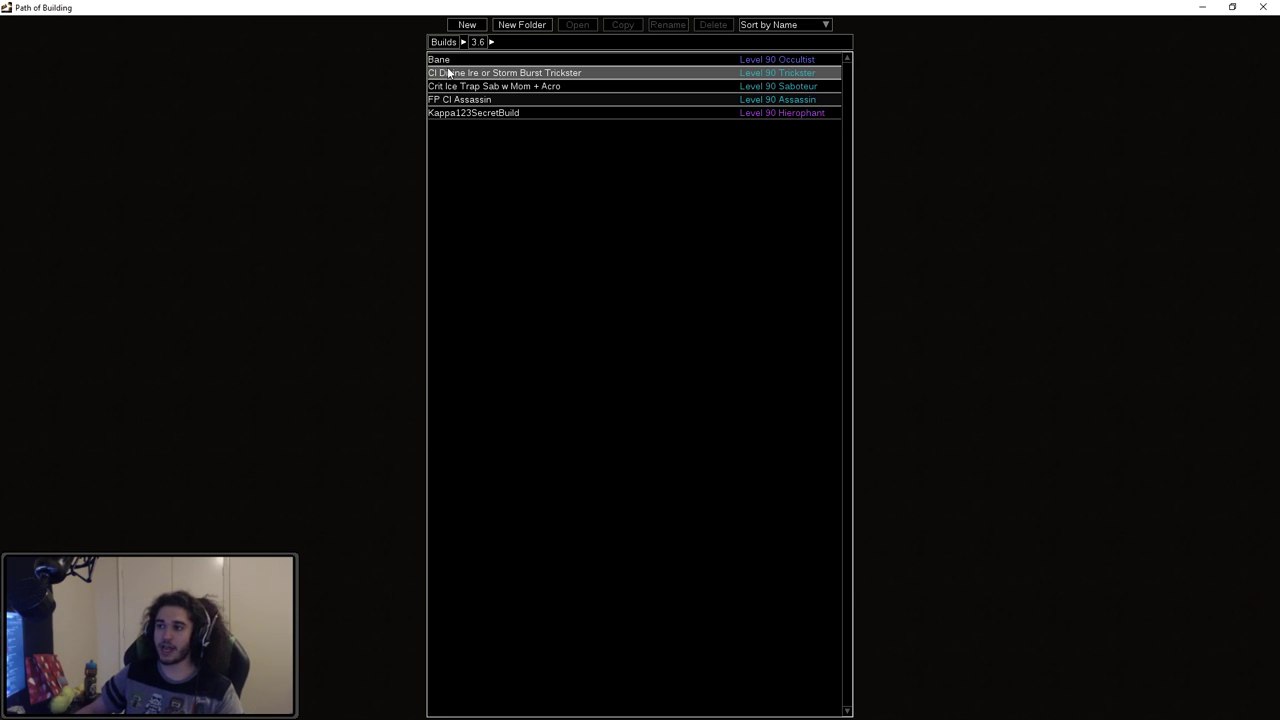
{"action": "left_click", "coordinate": [448, 61]}
{"action": "double_click", "coordinate": [449, 62]}
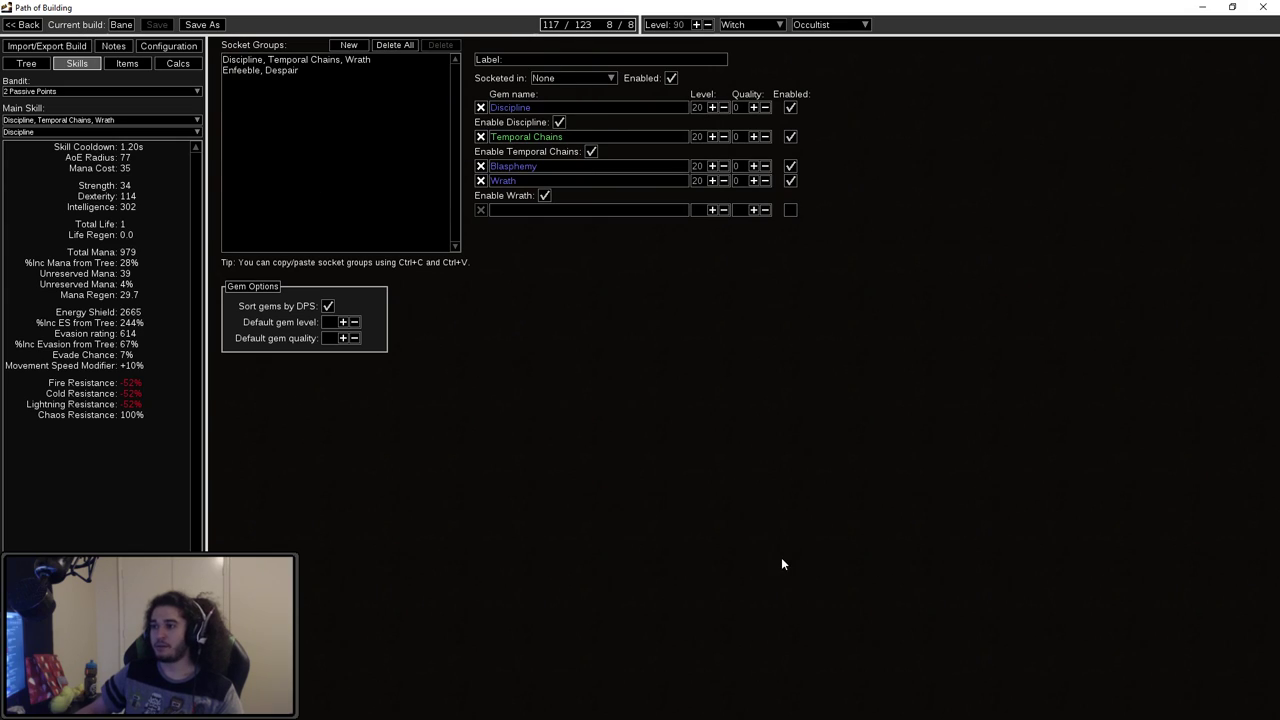
{"action": "left_click", "coordinate": [27, 63]}
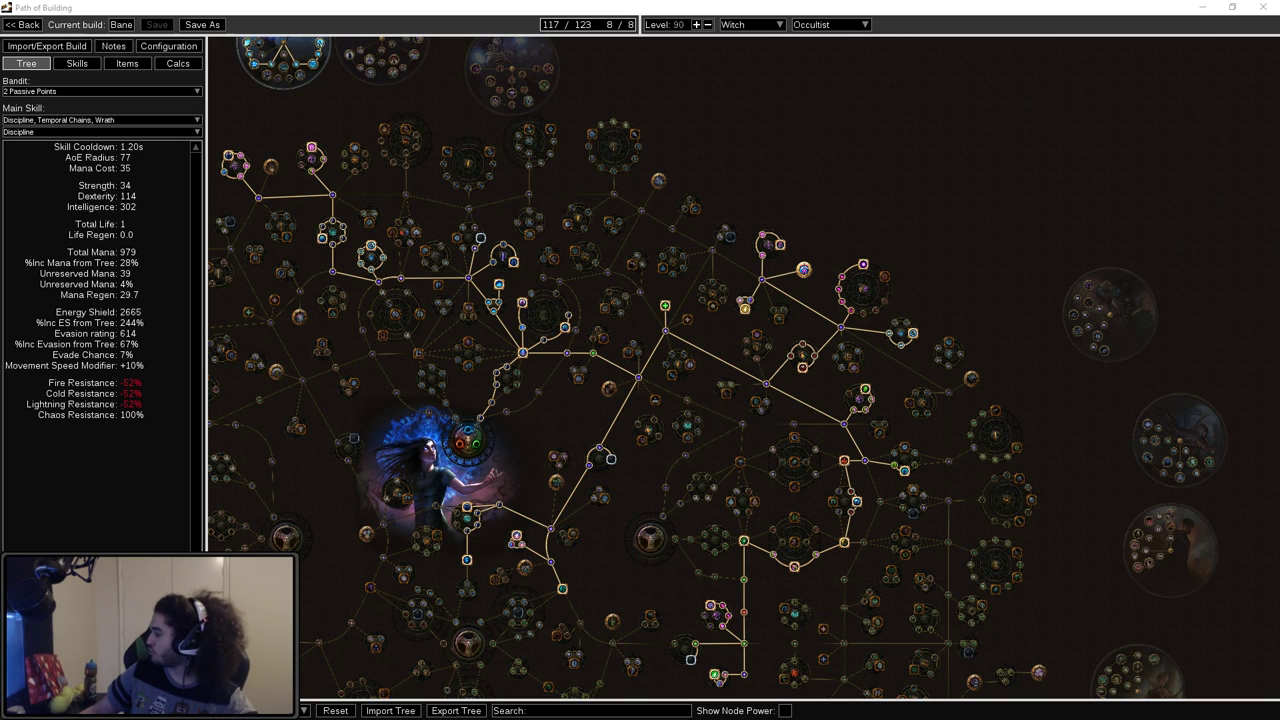
Step: In Chrome, scroll the Synthesis gem page and view the Zealotry and Bane gem stats
{"action": "key", "text": "alt+Tab"}
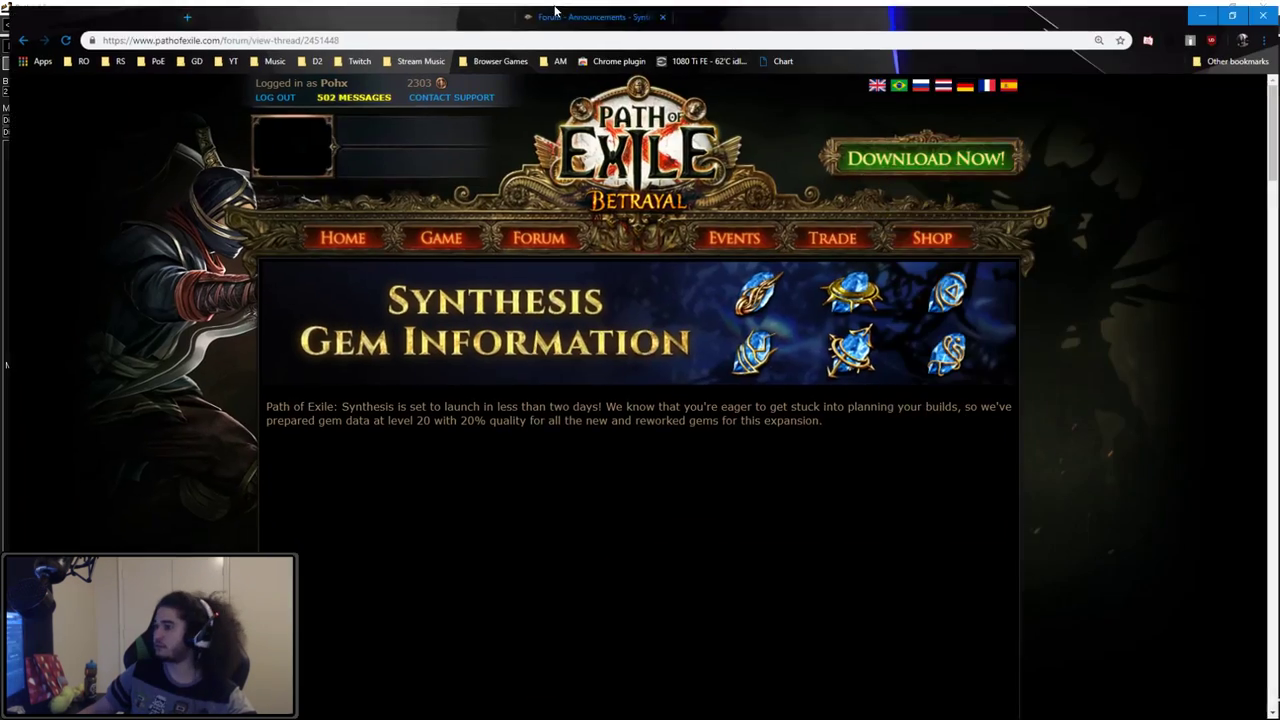
{"action": "scroll", "coordinate": [554, 262], "scroll_direction": "down", "scroll_amount": 3}
{"action": "mouse_move", "coordinate": [554, 262]}
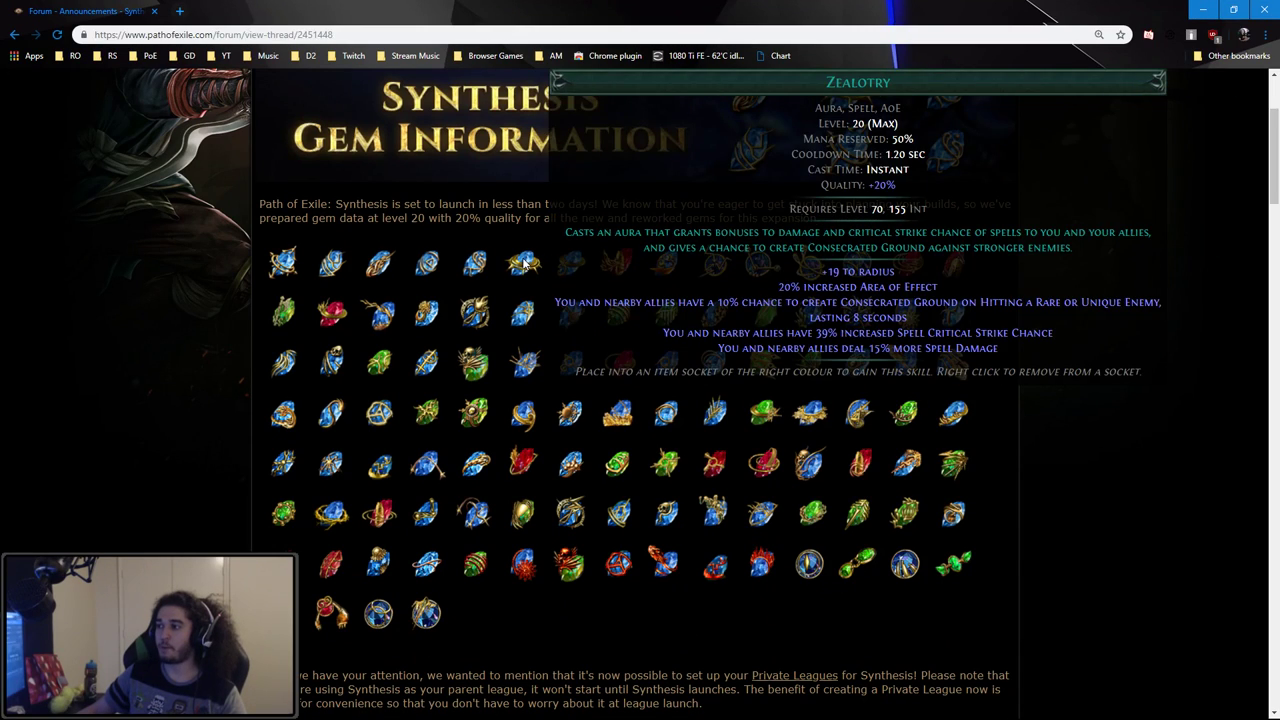
{"action": "mouse_move", "coordinate": [443, 262]}
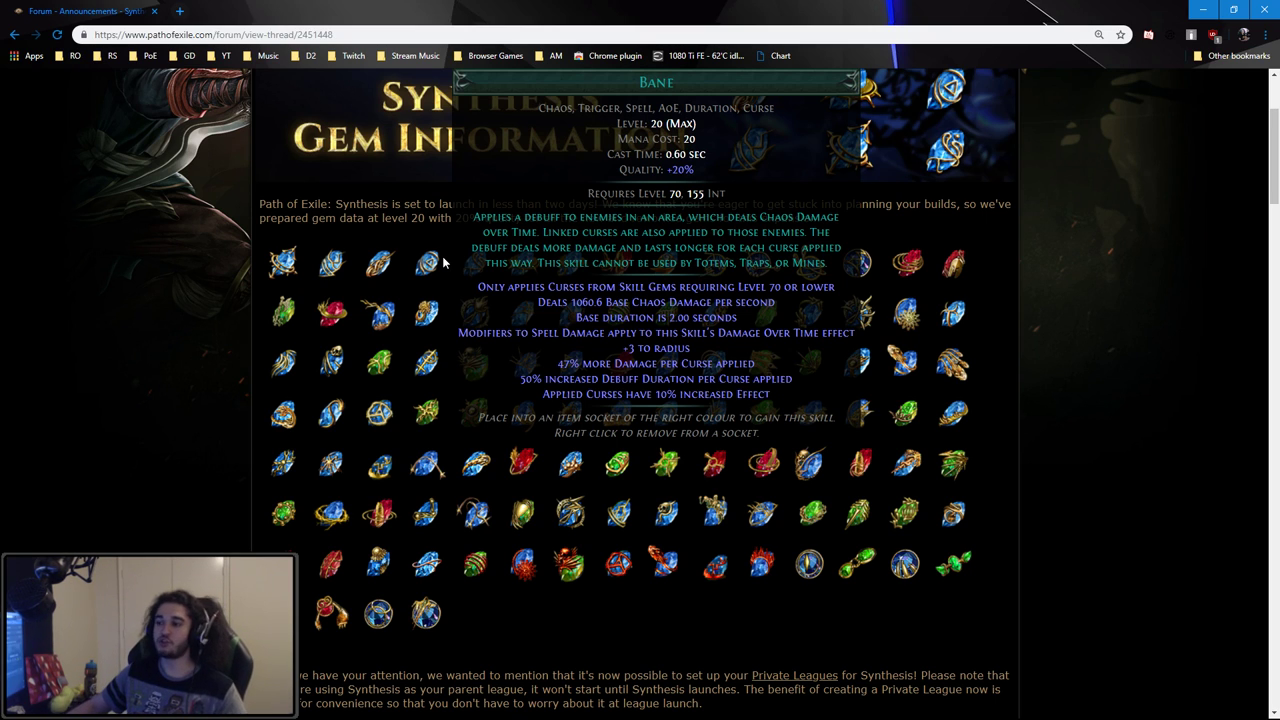
Step: Compare the Soulrend, Zealotry and Malevolence gem stats on the Synthesis page
{"action": "scroll", "coordinate": [443, 262], "scroll_direction": "up", "scroll_amount": 2}
{"action": "scroll", "coordinate": [425, 340], "scroll_direction": "down", "scroll_amount": 1}
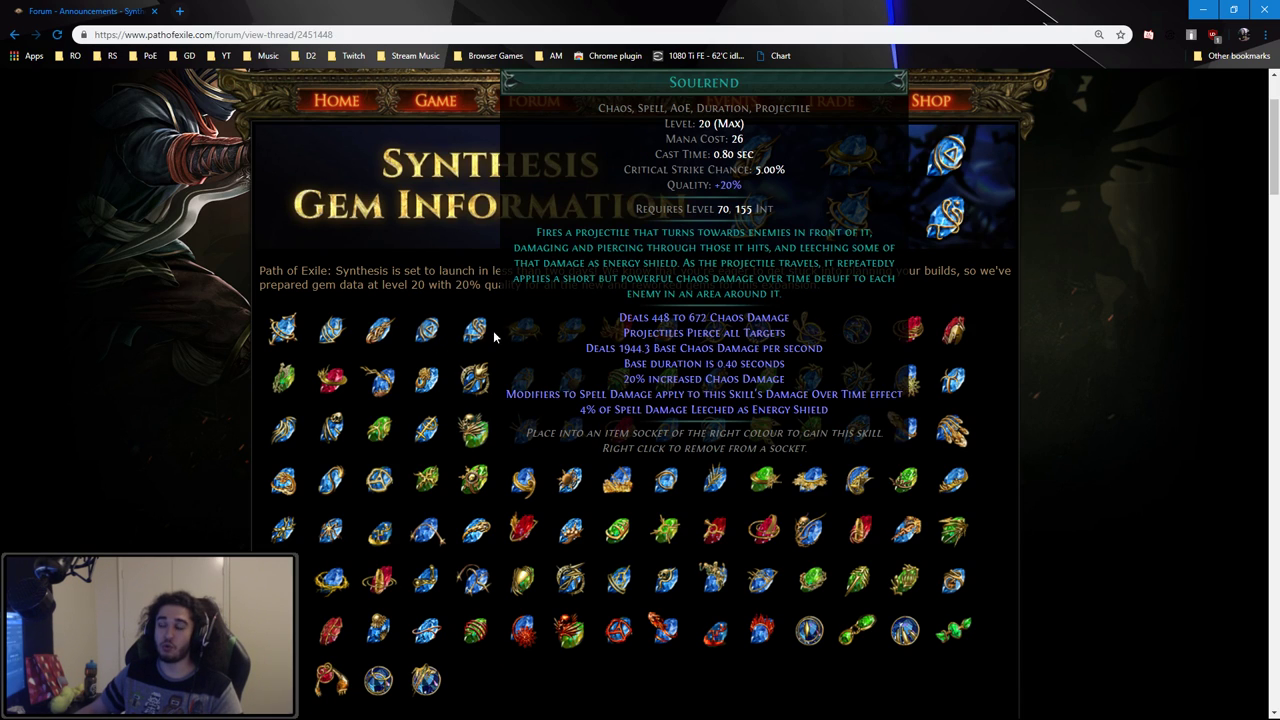
{"action": "mouse_move", "coordinate": [505, 340]}
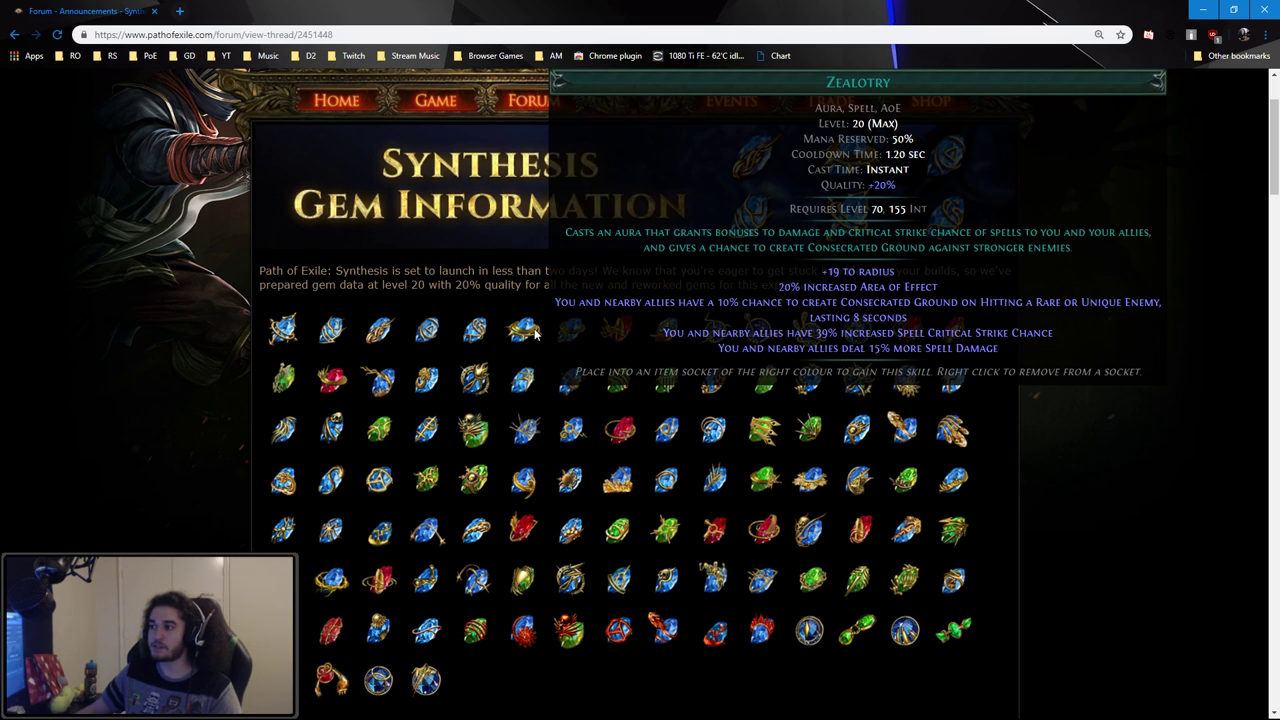
{"action": "mouse_move", "coordinate": [583, 331]}
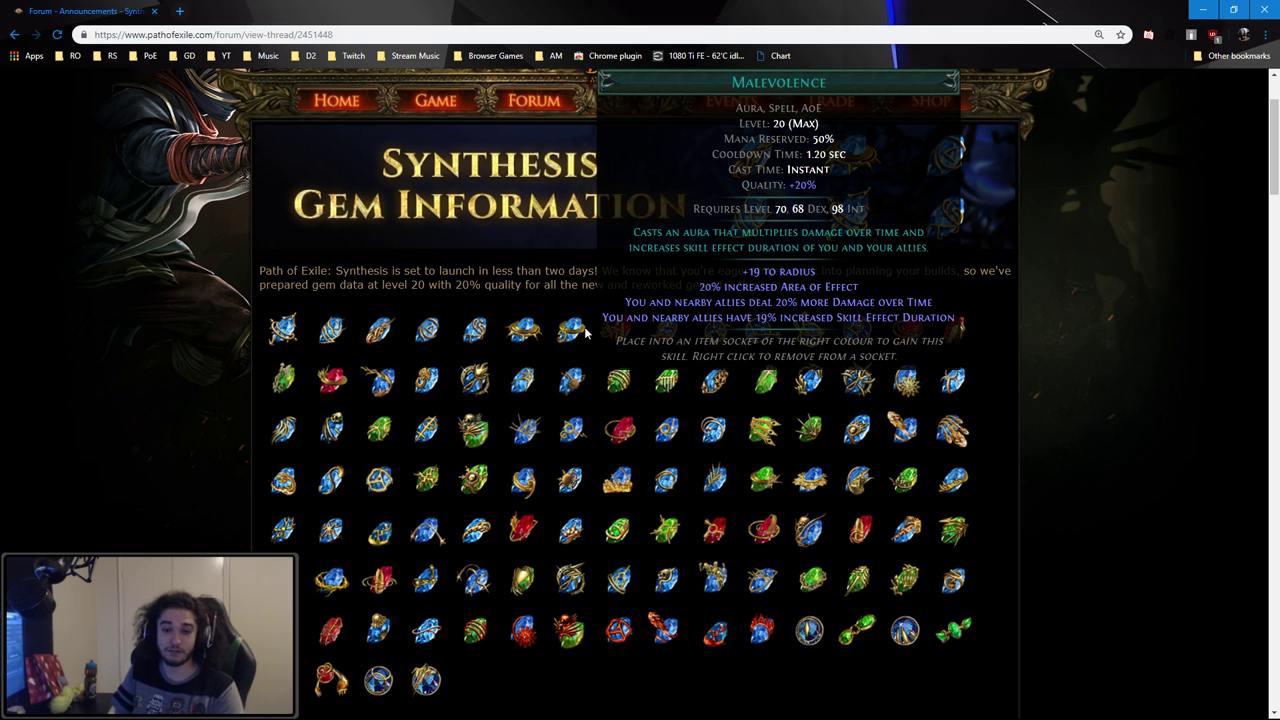
Step: Return to Path of Building and switch the tree to its 20-point spec
{"action": "left_click", "coordinate": [115, 710]}
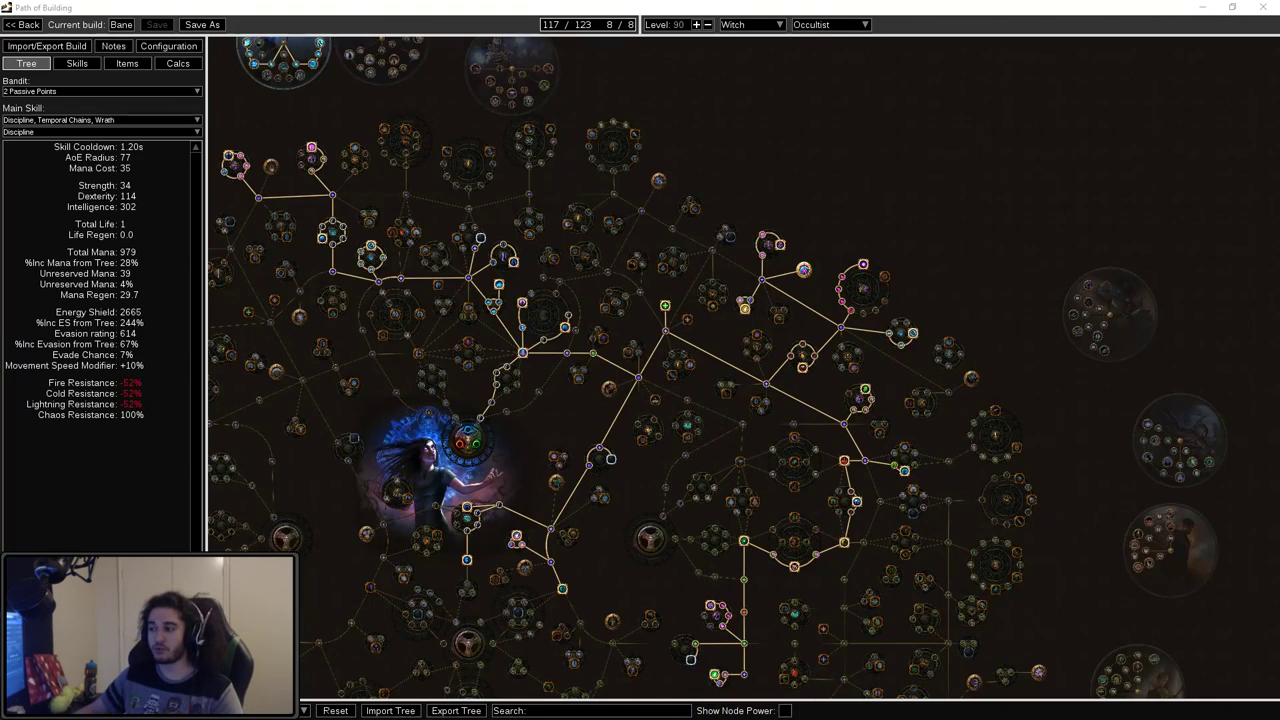
{"action": "left_click_drag", "start_coordinate": [652, 460], "coordinate": [716, 434]}
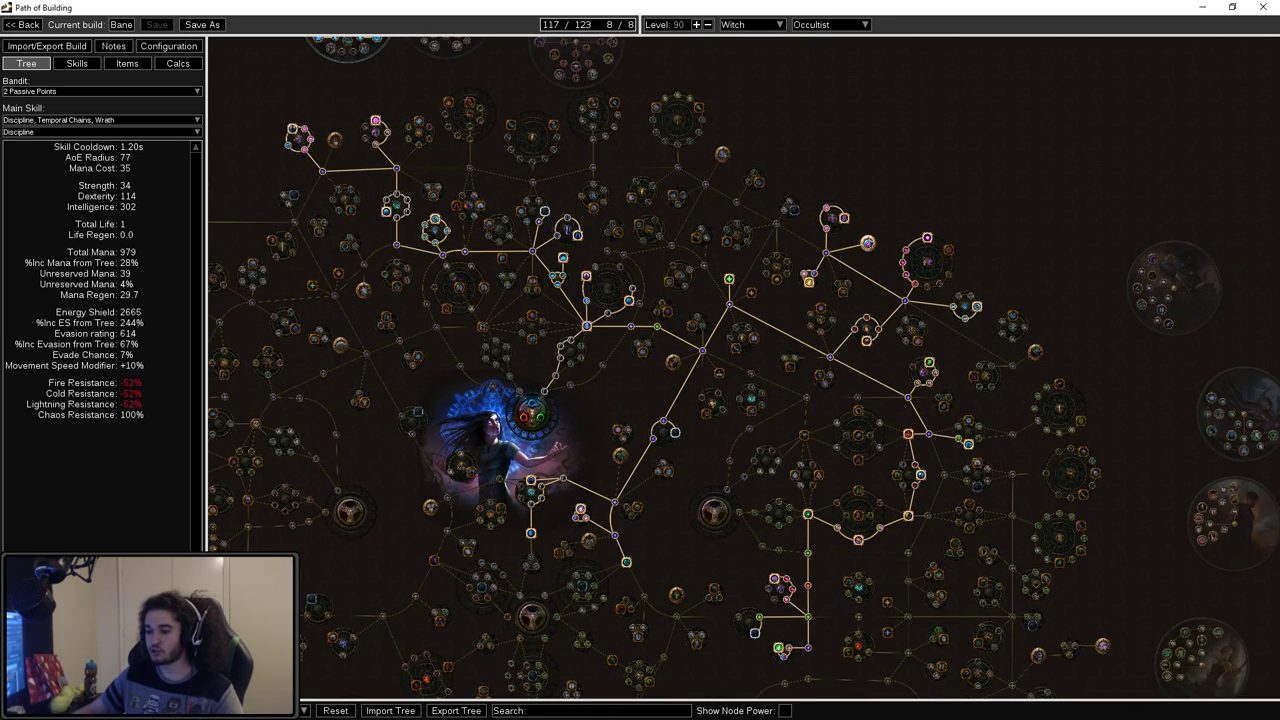
{"action": "left_click", "coordinate": [303, 710]}
{"action": "left_click", "coordinate": [250, 655]}
Step: Inspect the 20-point tree's allocated path around the Witch start area
{"action": "left_click_drag", "start_coordinate": [636, 387], "coordinate": [703, 351]}
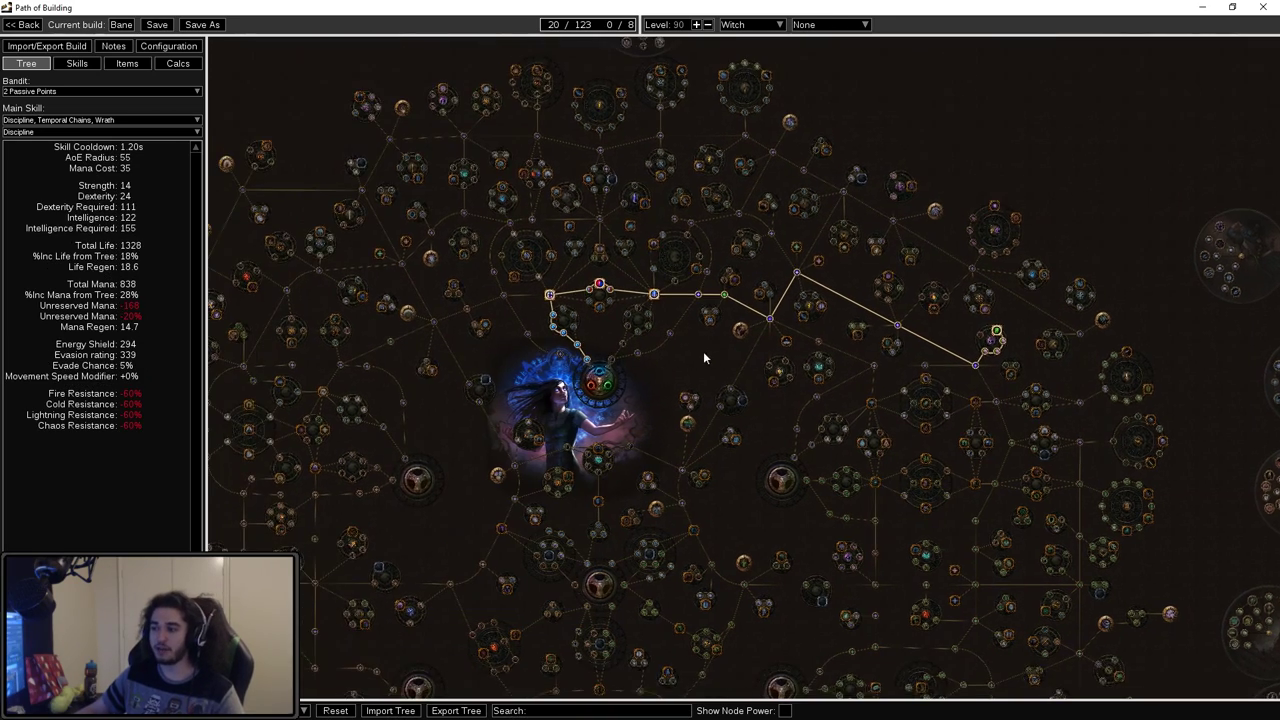
{"action": "scroll", "coordinate": [703, 357], "scroll_direction": "up", "scroll_amount": 5}
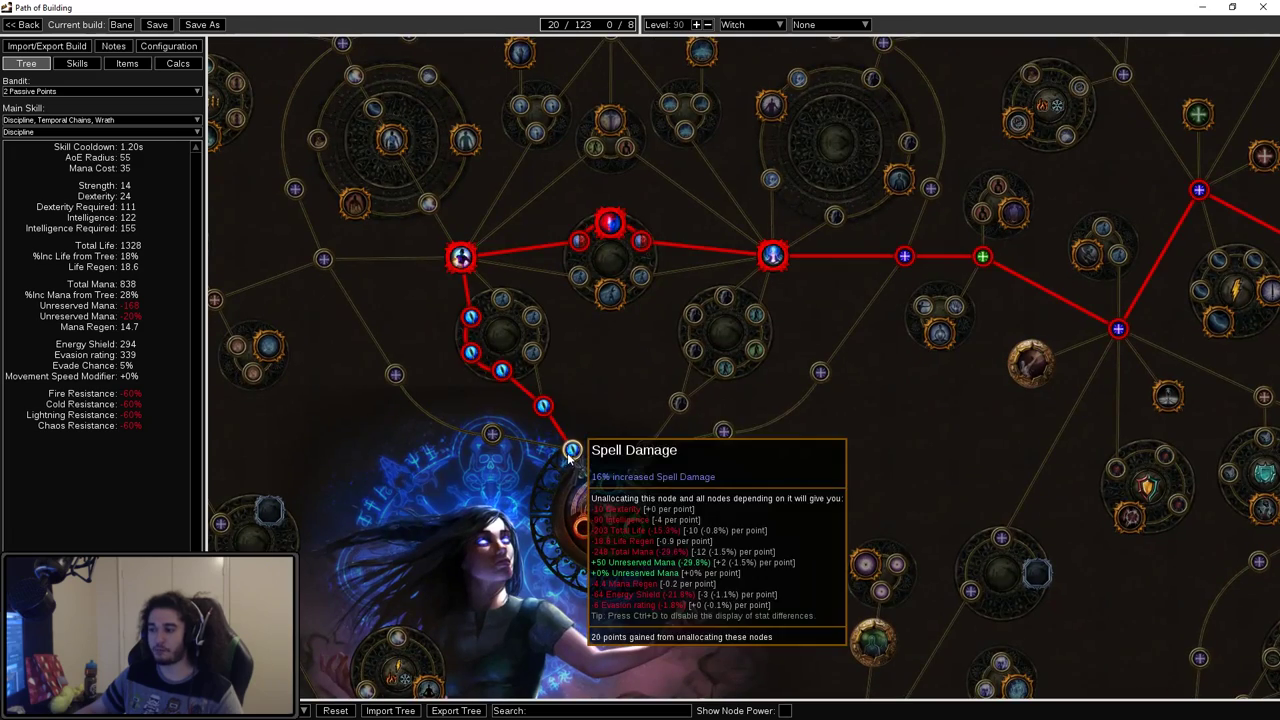
{"action": "left_click_drag", "start_coordinate": [529, 345], "coordinate": [483, 363]}
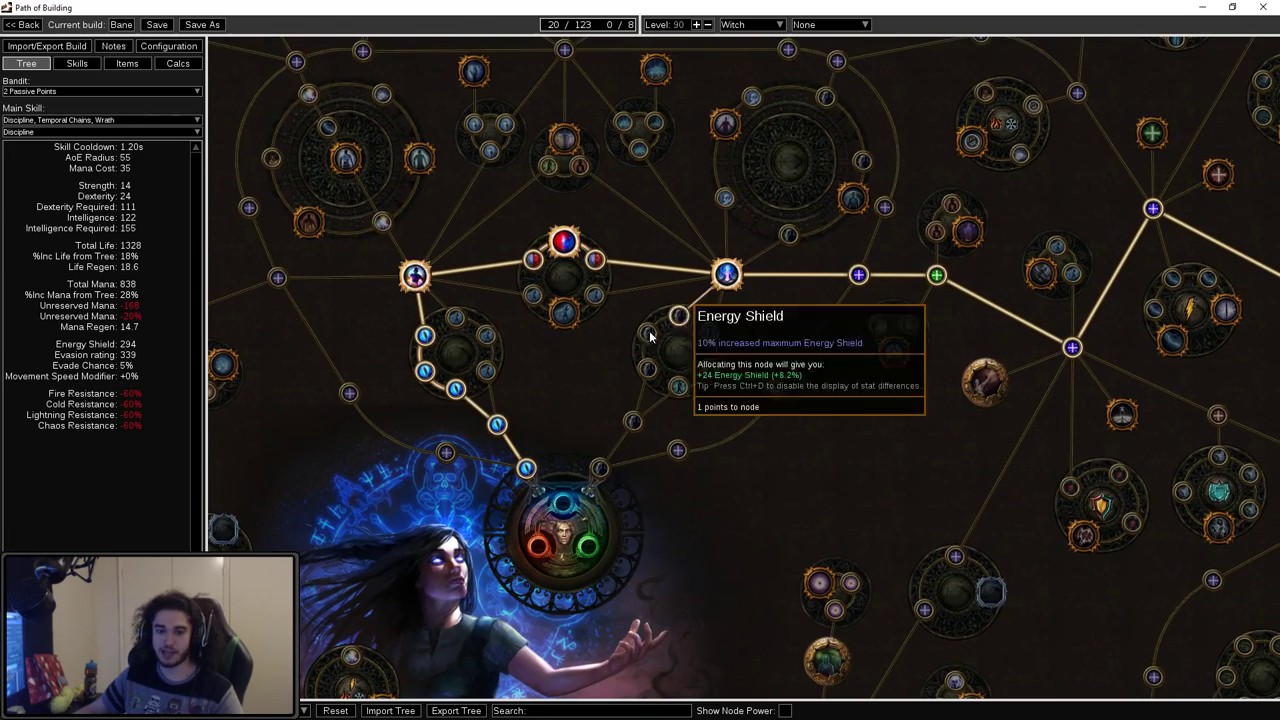
{"action": "scroll", "coordinate": [650, 337], "scroll_direction": "down", "scroll_amount": 5}
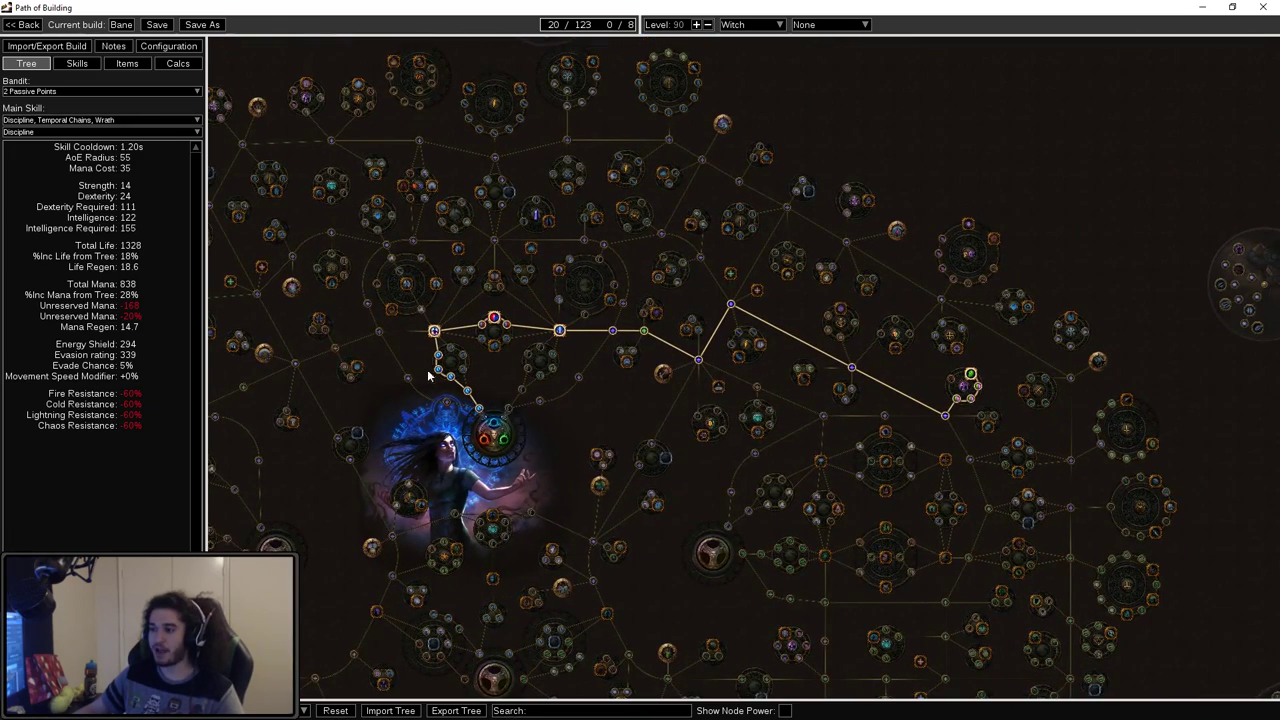
{"action": "mouse_move", "coordinate": [632, 366]}
{"action": "left_mouse_down"}
{"action": "mouse_move", "coordinate": [531, 414]}
{"action": "mouse_move", "coordinate": [392, 381]}
{"action": "mouse_move", "coordinate": [491, 402]}
{"action": "left_mouse_up"}
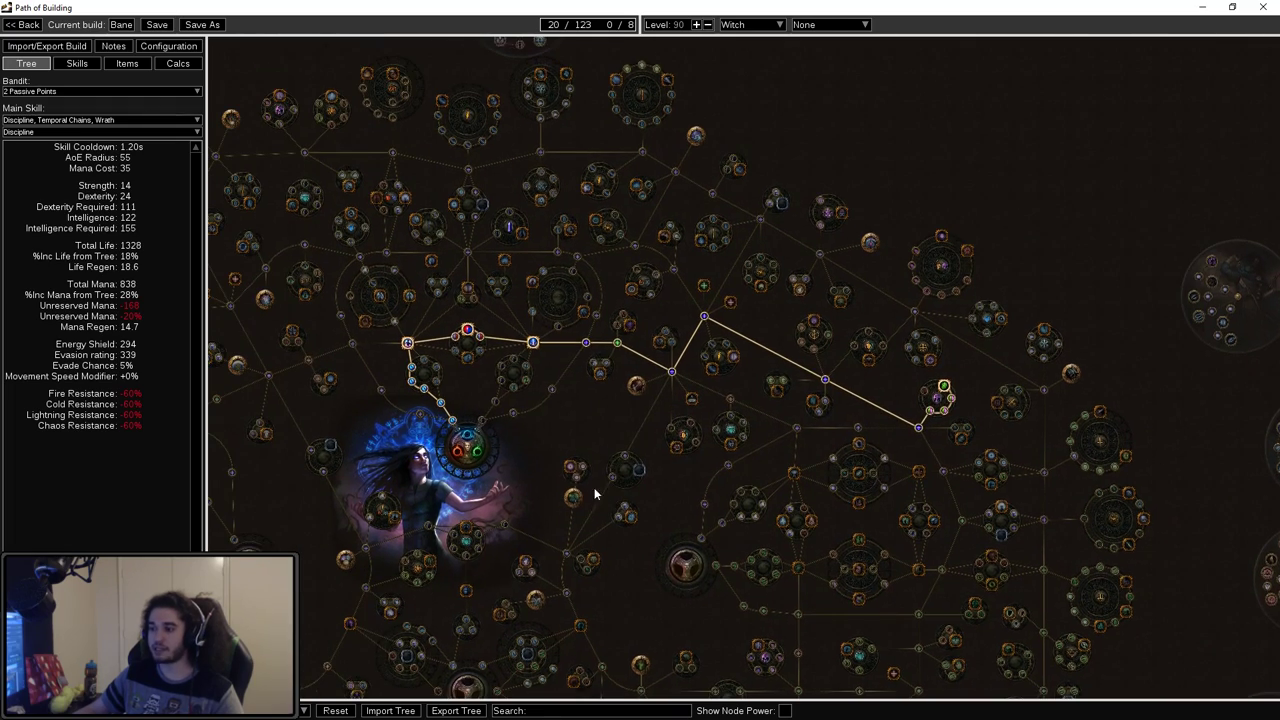
{"action": "scroll", "coordinate": [935, 455], "scroll_direction": "up", "scroll_amount": 3}
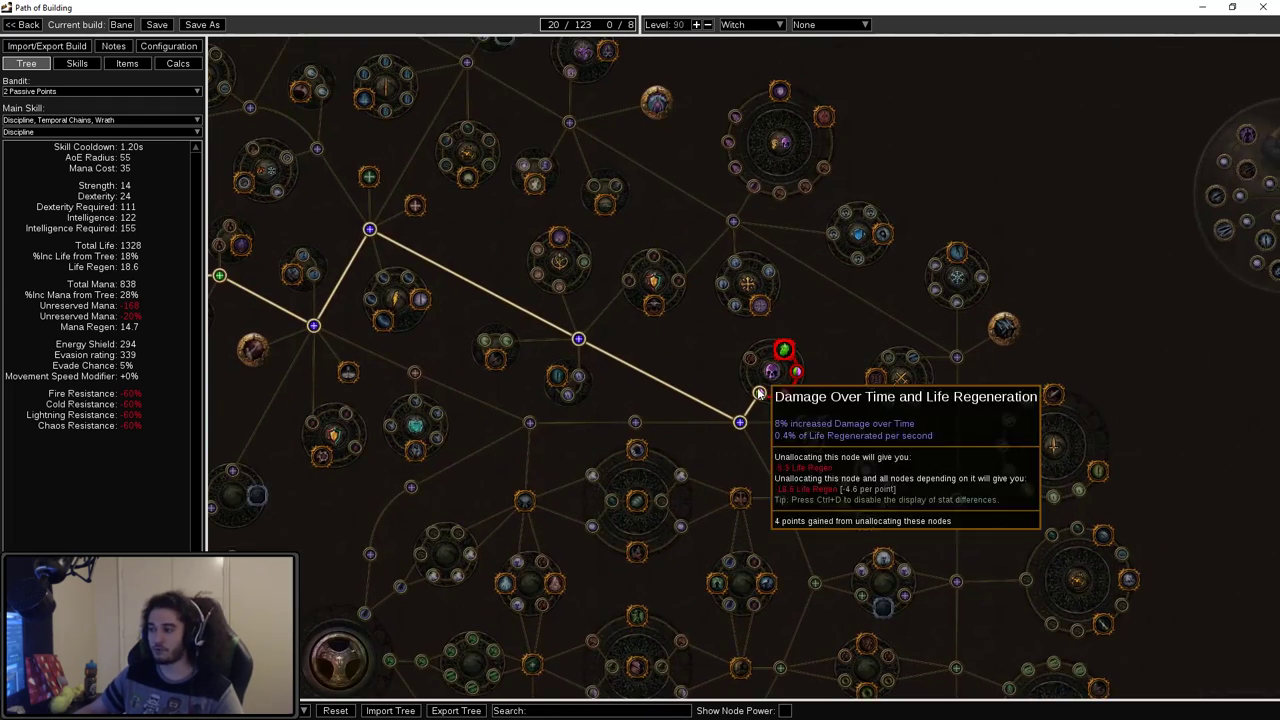
{"action": "scroll", "coordinate": [700, 400], "scroll_direction": "down", "scroll_amount": 5}
{"action": "left_click_drag", "start_coordinate": [760, 420], "coordinate": [874, 415]}
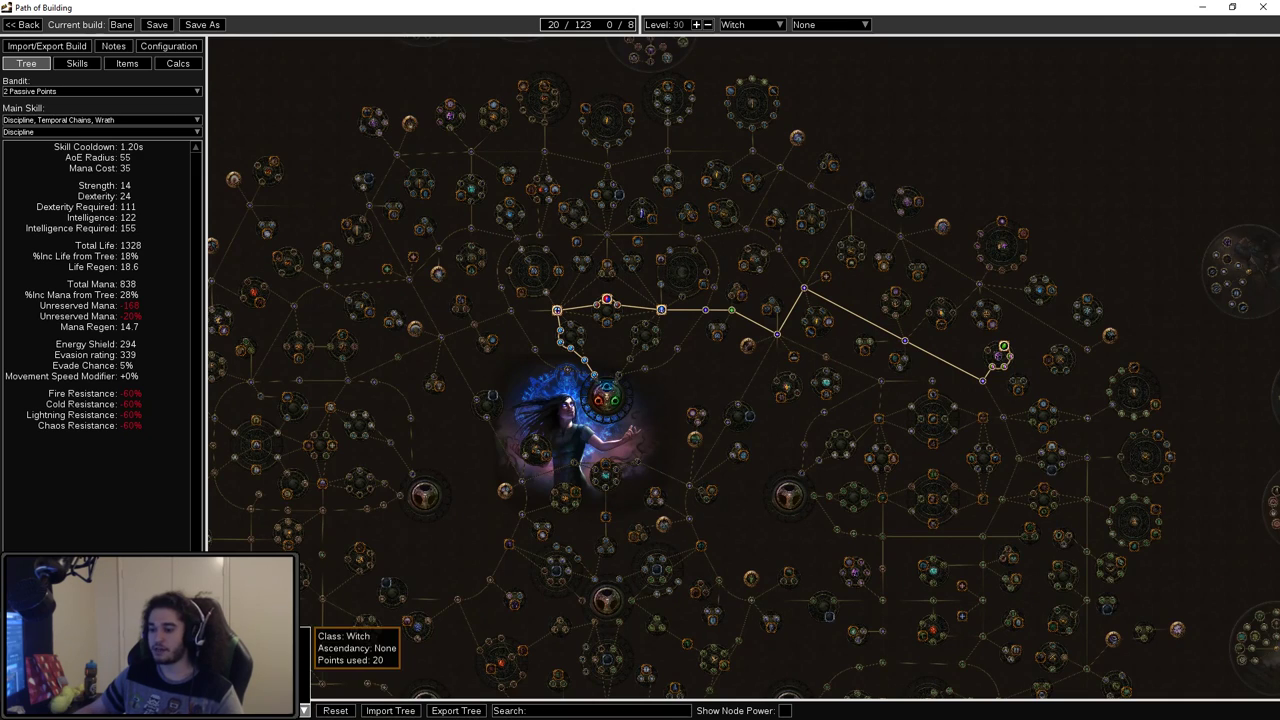
{"action": "left_click", "coordinate": [305, 710]}
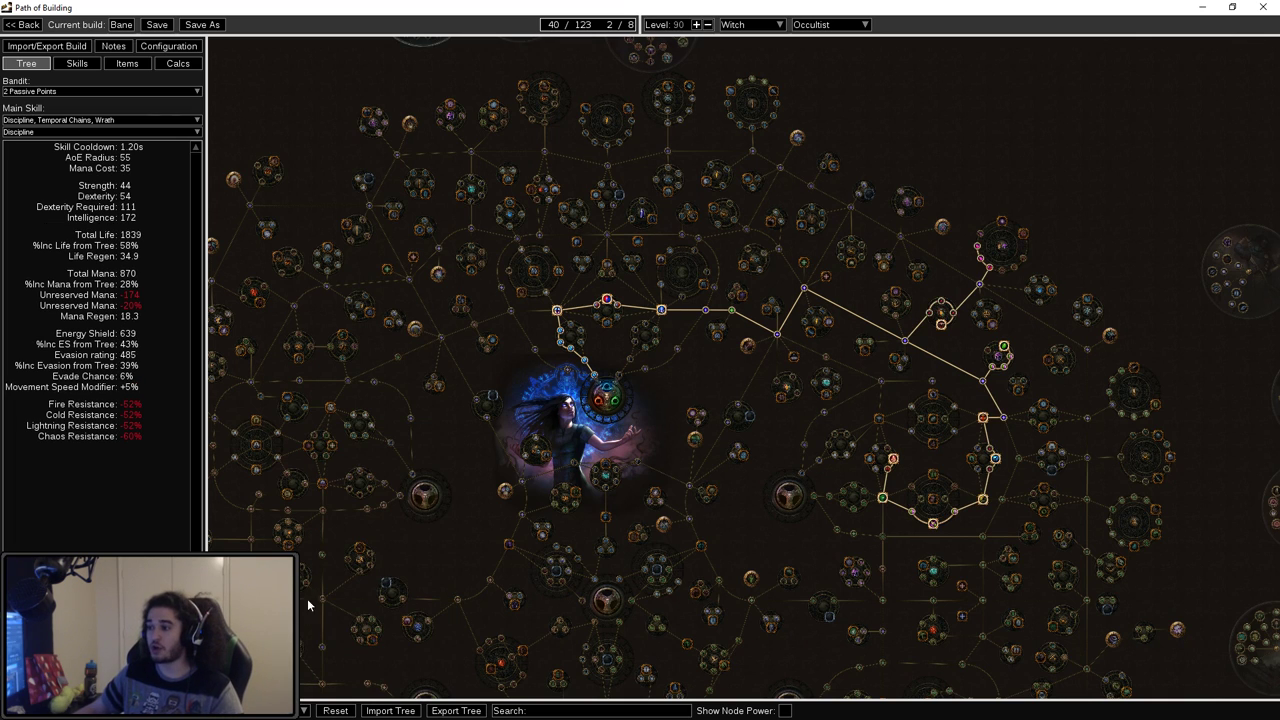
{"action": "left_click_drag", "start_coordinate": [708, 416], "coordinate": [500, 357]}
{"action": "scroll", "coordinate": [457, 428], "scroll_direction": "up", "scroll_amount": 3}
{"action": "left_click_drag", "start_coordinate": [506, 443], "coordinate": [363, 97]}
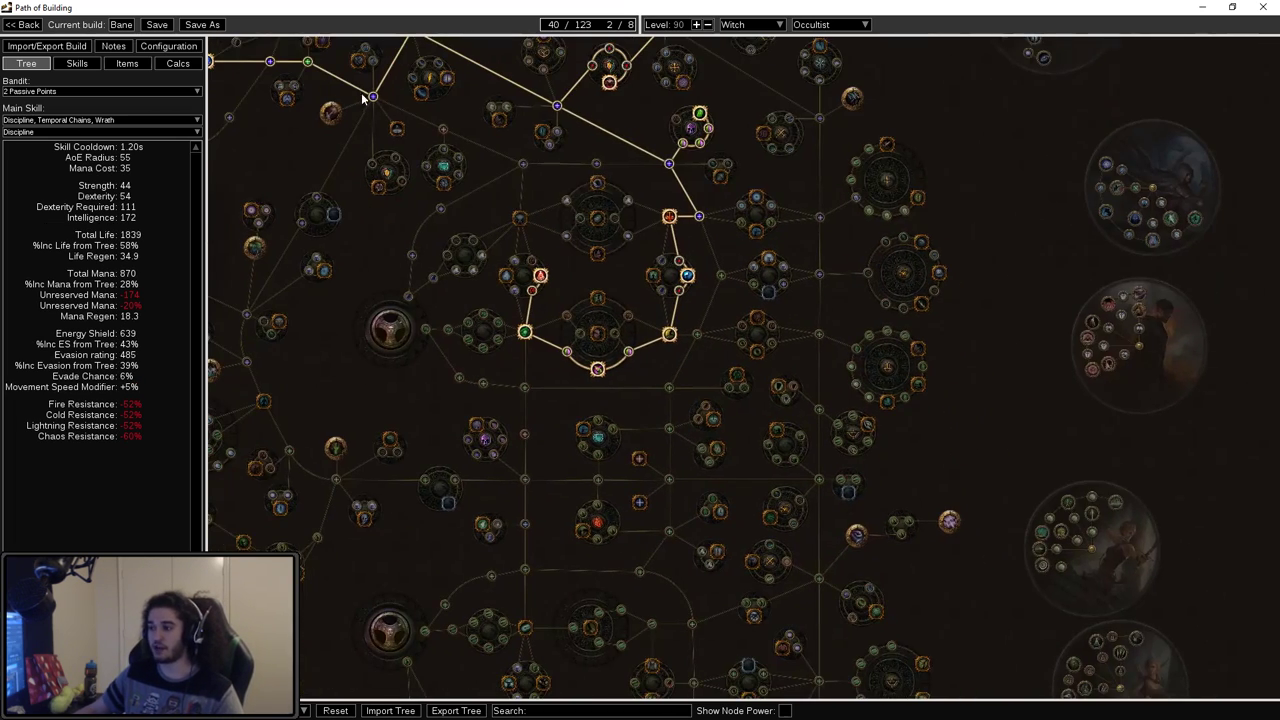
{"action": "scroll", "coordinate": [685, 325], "scroll_direction": "up", "scroll_amount": 2}
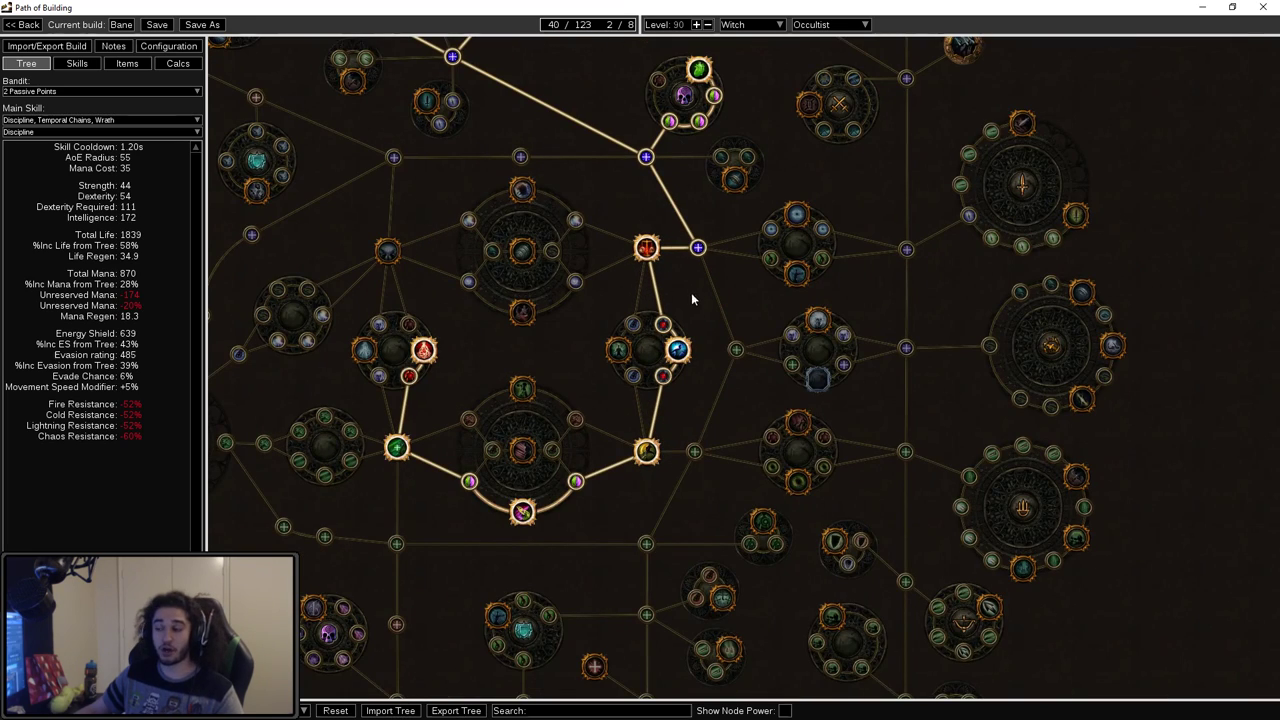
{"action": "mouse_move", "coordinate": [679, 349]}
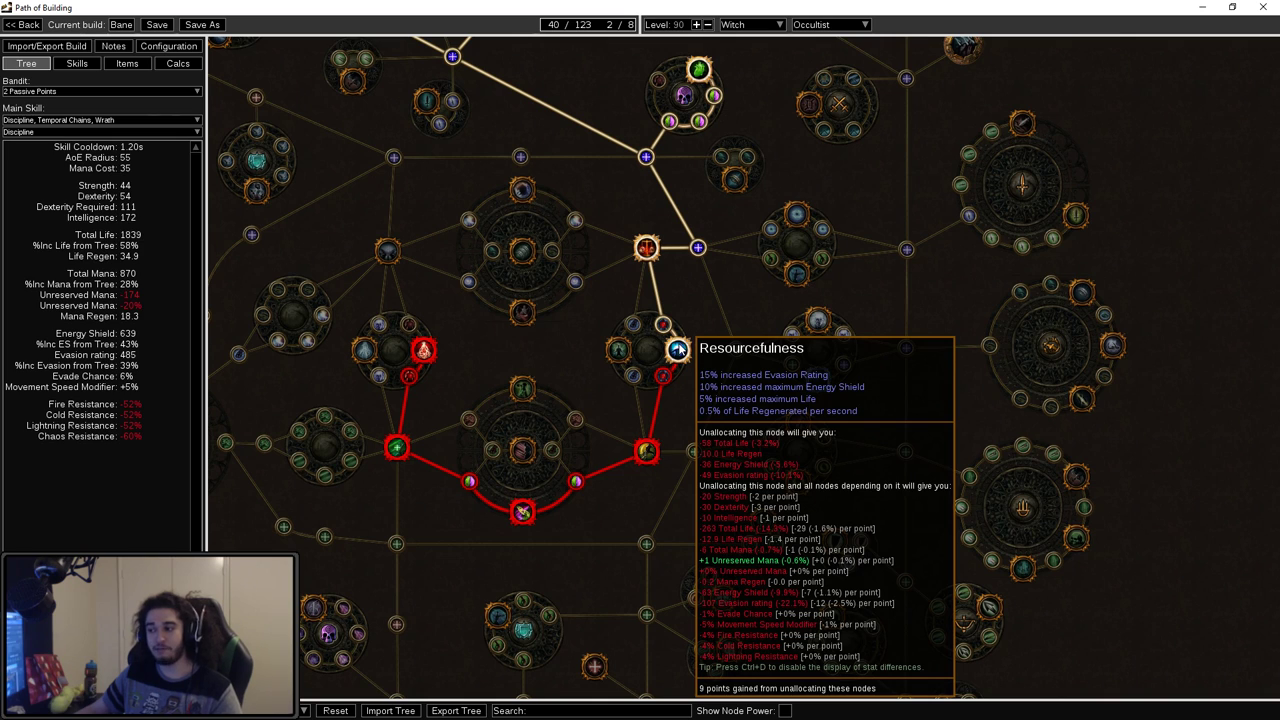
{"action": "left_click_drag", "start_coordinate": [727, 424], "coordinate": [767, 412]}
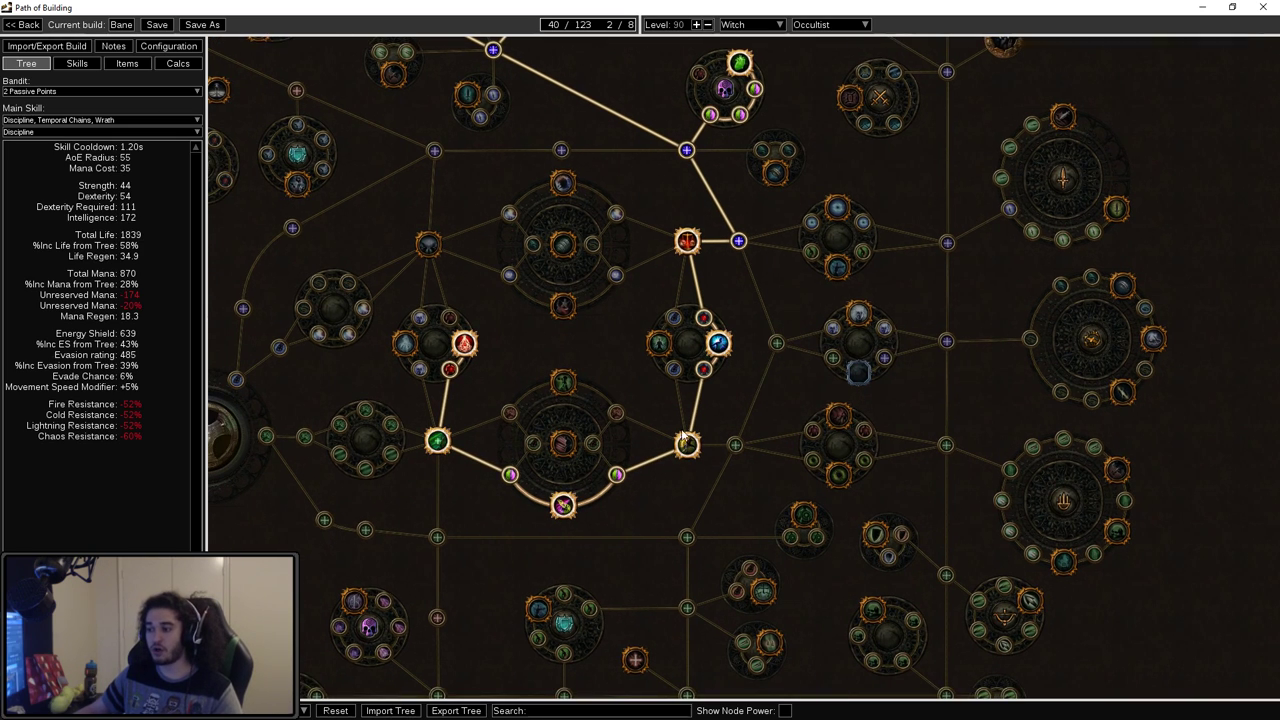
{"action": "mouse_move", "coordinate": [684, 442]}
{"action": "scroll", "coordinate": [684, 445], "scroll_direction": "down", "scroll_amount": 1}
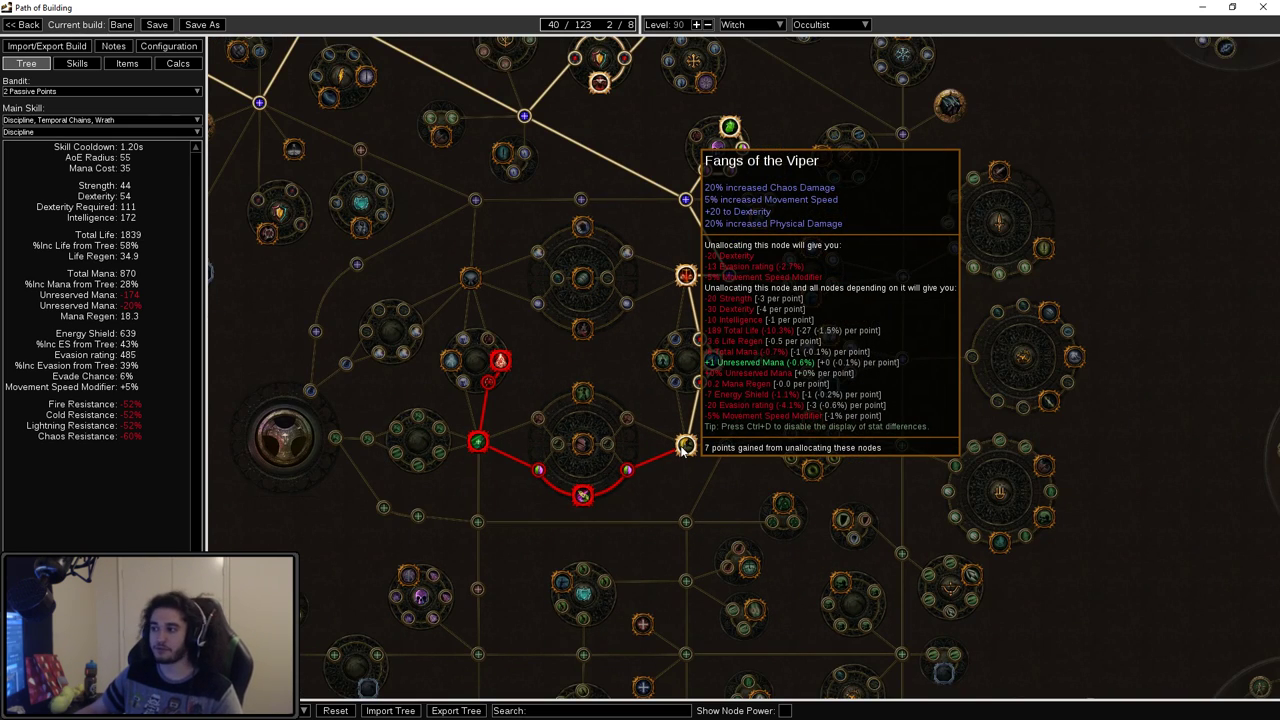
{"action": "mouse_move", "coordinate": [568, 414]}
{"action": "left_mouse_down"}
{"action": "mouse_move", "coordinate": [703, 406]}
{"action": "mouse_move", "coordinate": [641, 428]}
{"action": "mouse_move", "coordinate": [641, 447]}
{"action": "left_mouse_up"}
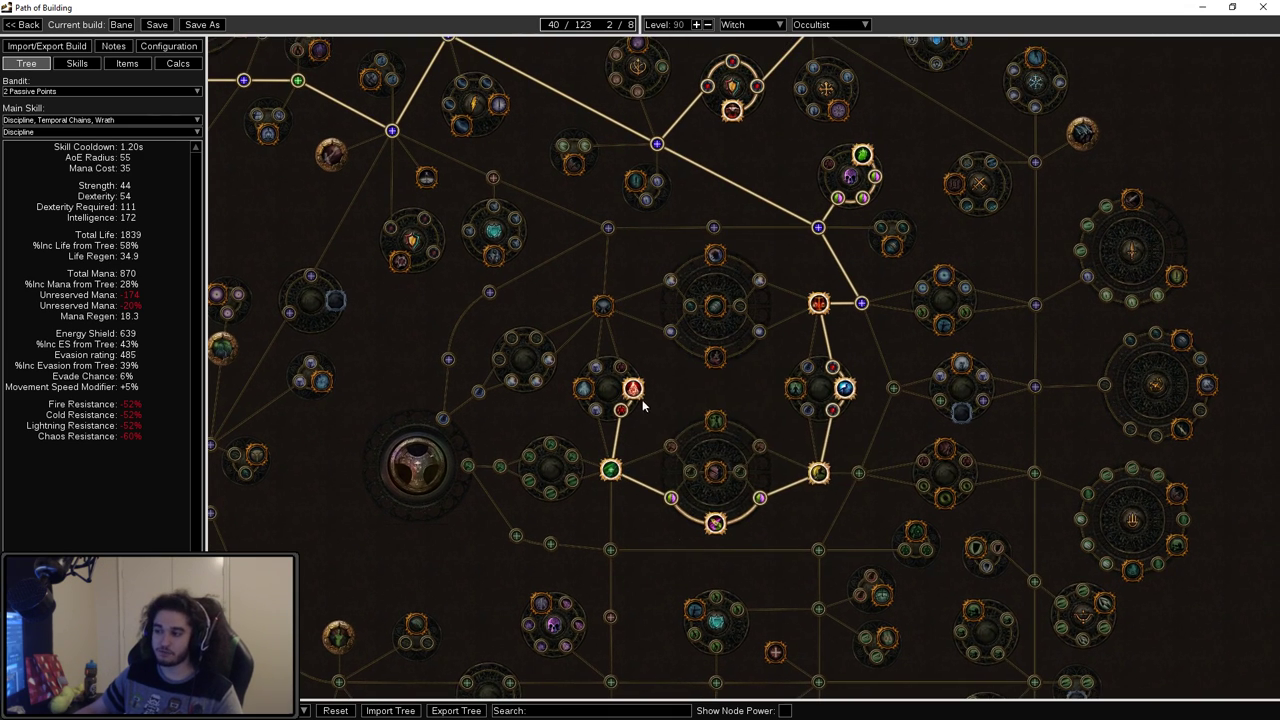
{"action": "scroll", "coordinate": [643, 405], "scroll_direction": "down", "scroll_amount": 1}
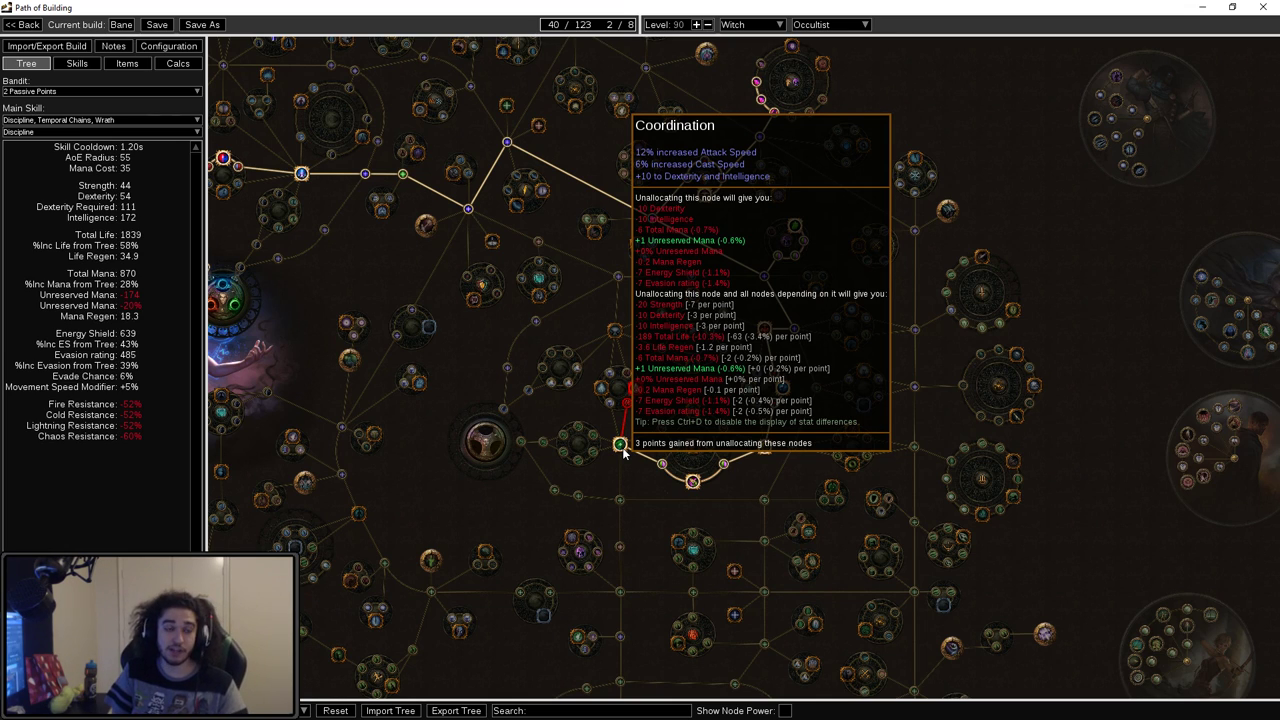
{"action": "scroll", "coordinate": [682, 393], "scroll_direction": "down", "scroll_amount": 3}
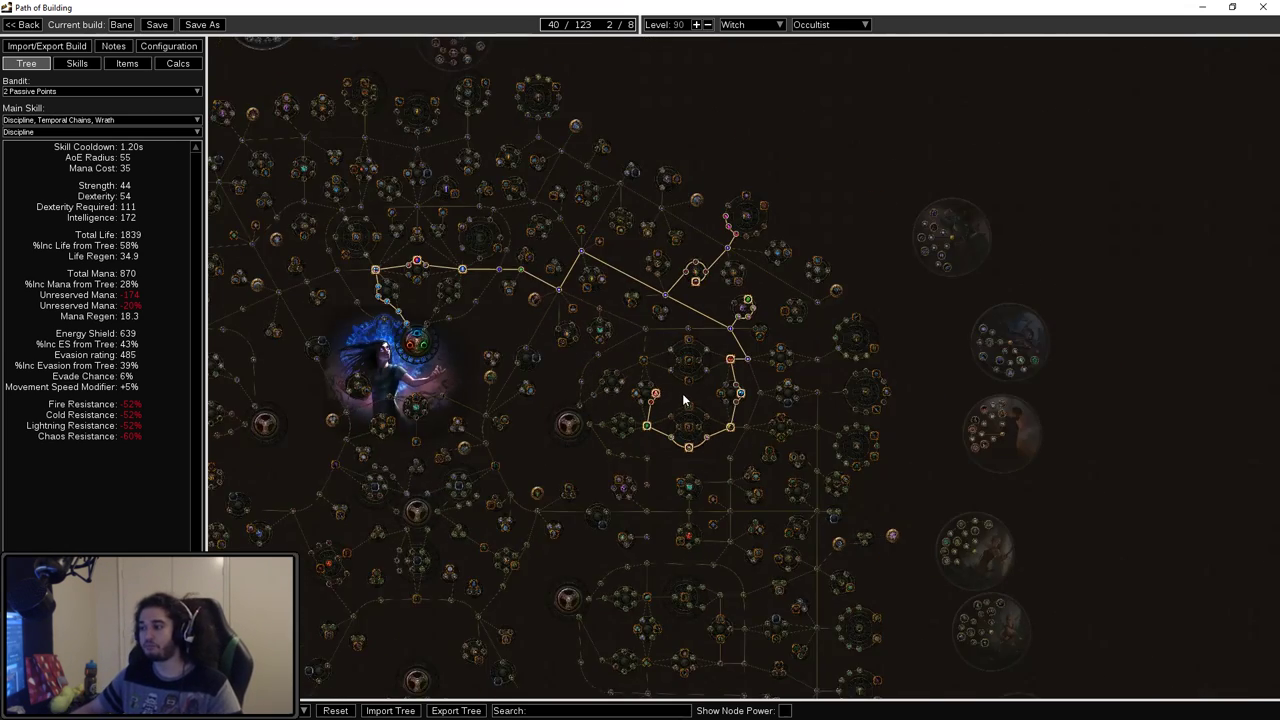
{"action": "left_click_drag", "start_coordinate": [682, 393], "coordinate": [978, 524]}
{"action": "scroll", "coordinate": [618, 310], "scroll_direction": "up", "scroll_amount": 5}
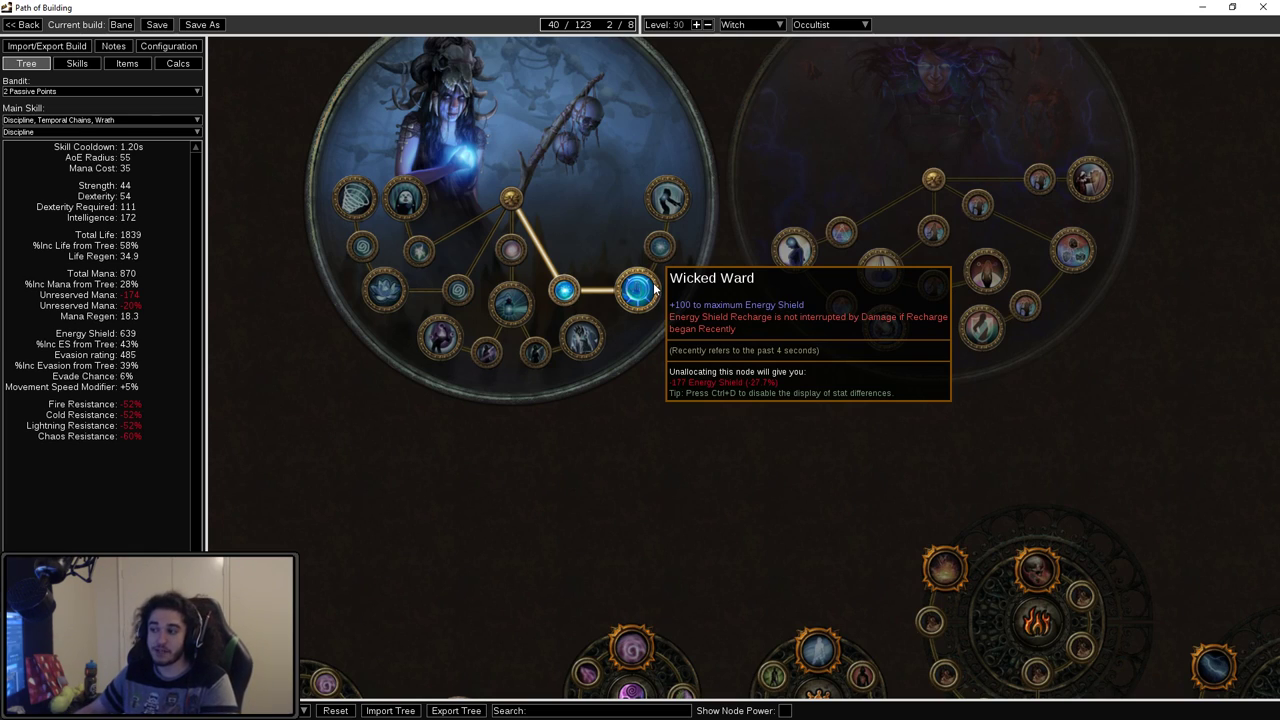
{"action": "scroll", "coordinate": [653, 288], "scroll_direction": "down", "scroll_amount": 5}
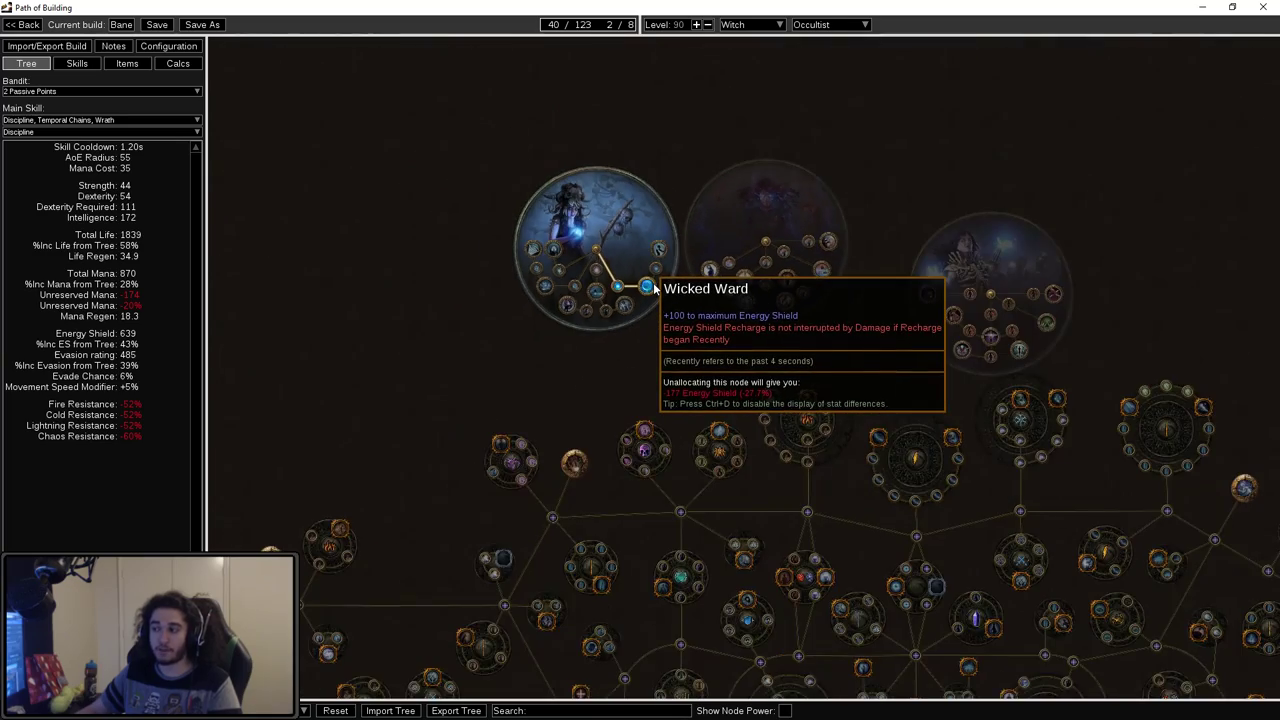
{"action": "scroll", "coordinate": [357, 128], "scroll_direction": "up", "scroll_amount": 2}
{"action": "scroll", "coordinate": [714, 251], "scroll_direction": "down", "scroll_amount": 2}
{"action": "scroll", "coordinate": [729, 330], "scroll_direction": "up", "scroll_amount": 2}
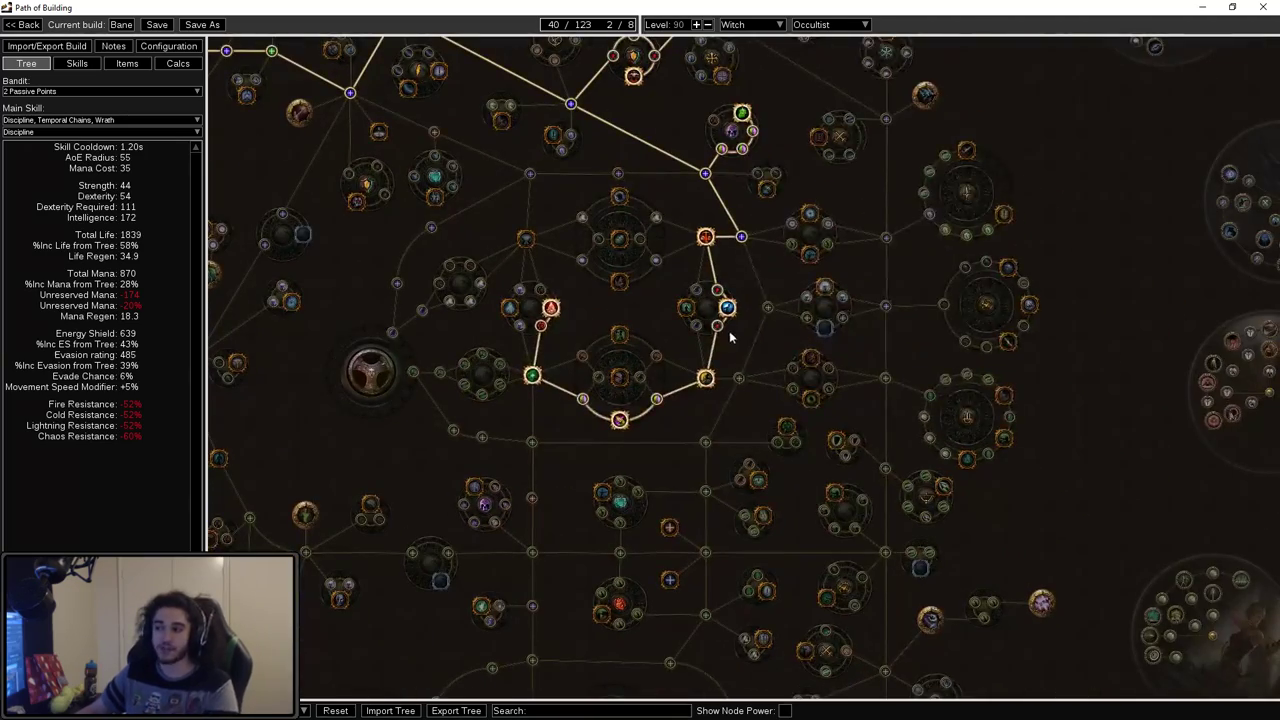
{"action": "scroll", "coordinate": [487, 265], "scroll_direction": "down", "scroll_amount": 2}
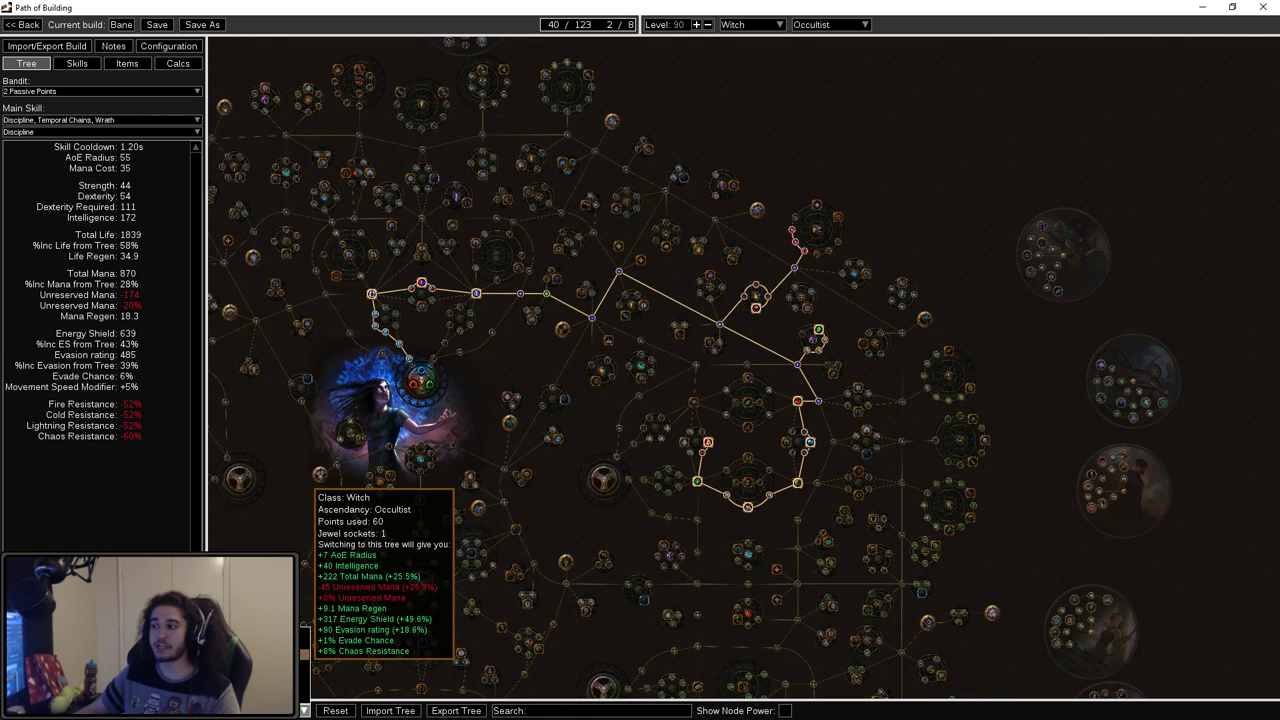
Step: Activate the 60-point tree and inspect the Atrophy and Corruption nodes
{"action": "left_click", "coordinate": [255, 650]}
{"action": "scroll", "coordinate": [810, 220], "scroll_direction": "up", "scroll_amount": 2}
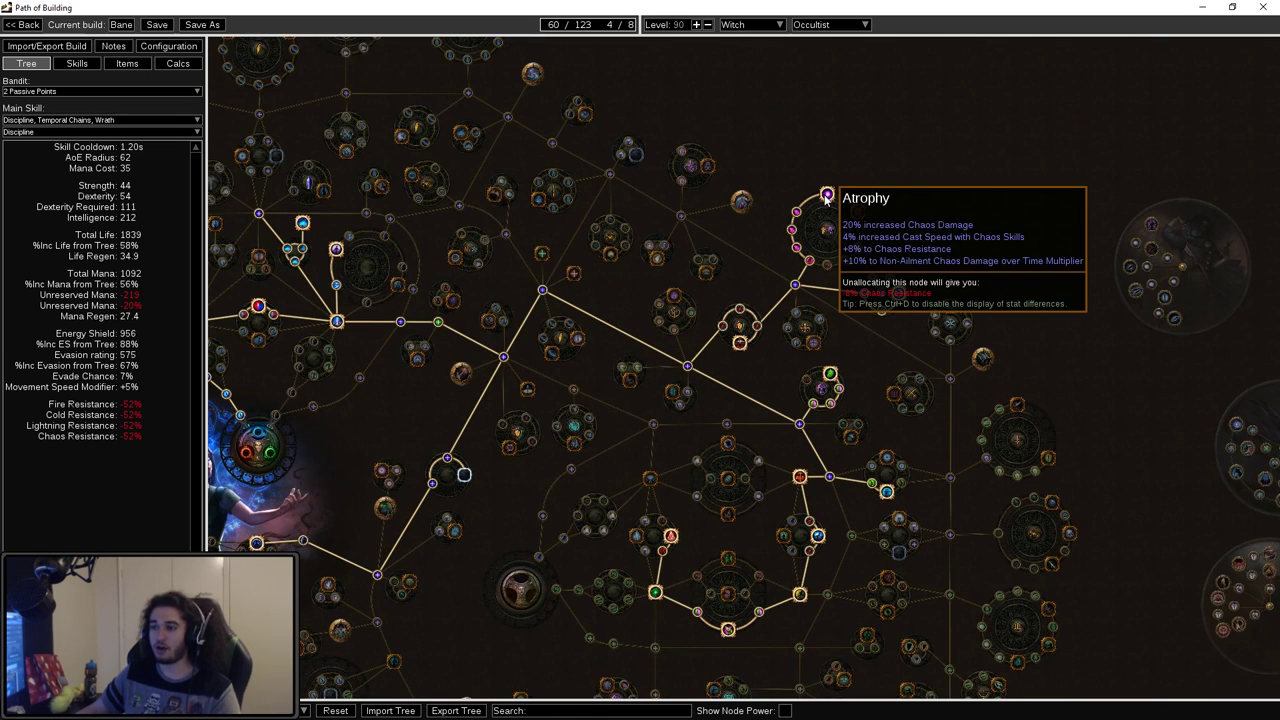
{"action": "scroll", "coordinate": [826, 197], "scroll_direction": "up", "scroll_amount": 2}
{"action": "scroll", "coordinate": [812, 372], "scroll_direction": "down", "scroll_amount": 2}
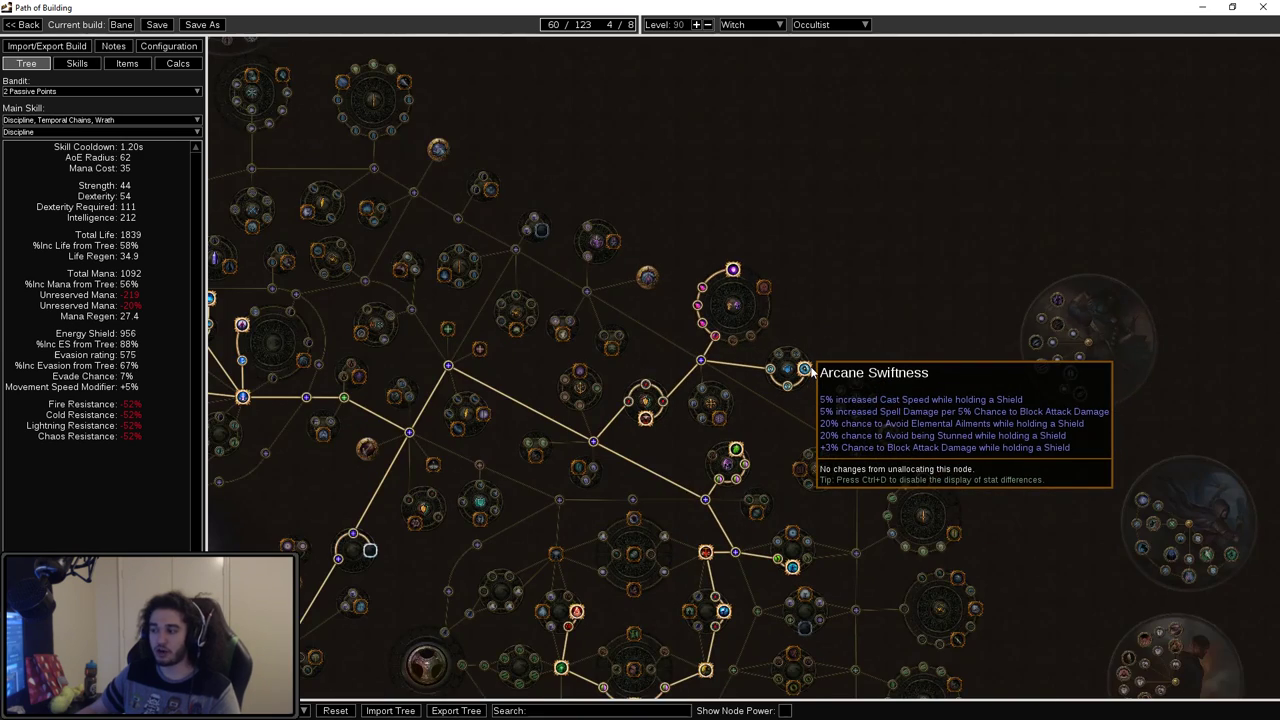
{"action": "scroll", "coordinate": [812, 372], "scroll_direction": "down", "scroll_amount": 1}
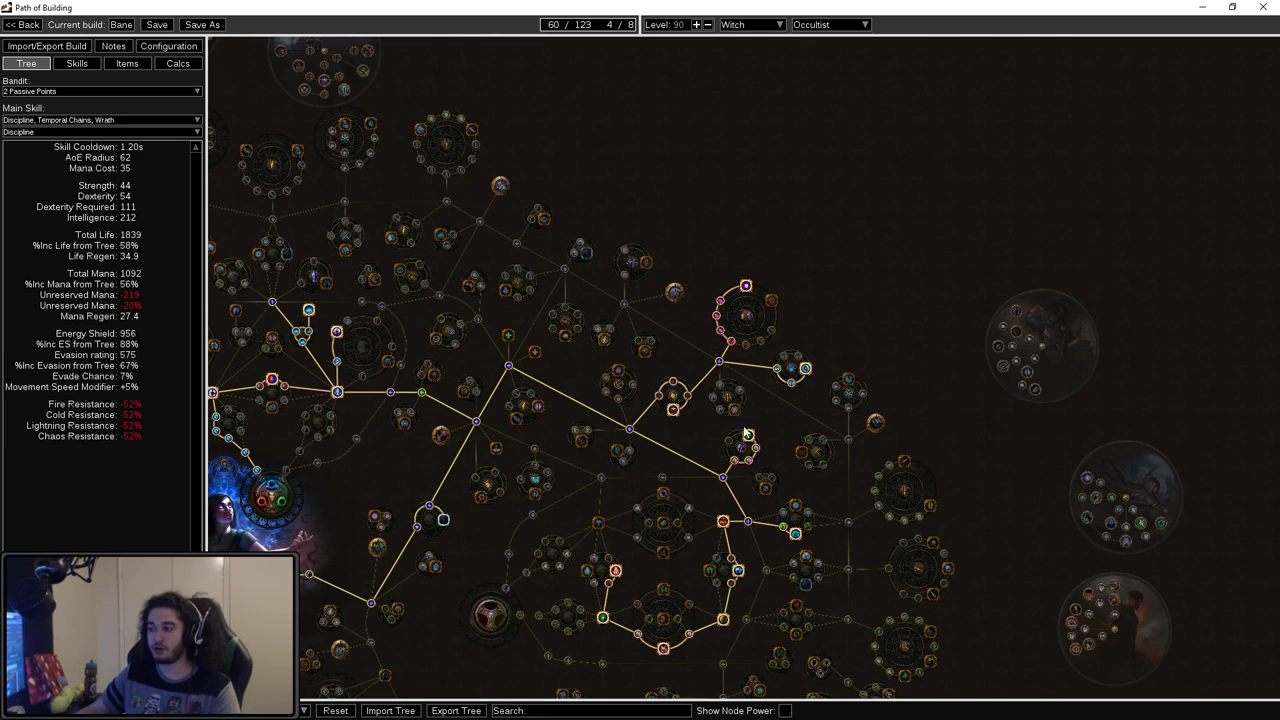
{"action": "left_click_drag", "start_coordinate": [787, 535], "coordinate": [775, 440]}
{"action": "scroll", "coordinate": [520, 390], "scroll_direction": "up", "scroll_amount": 5}
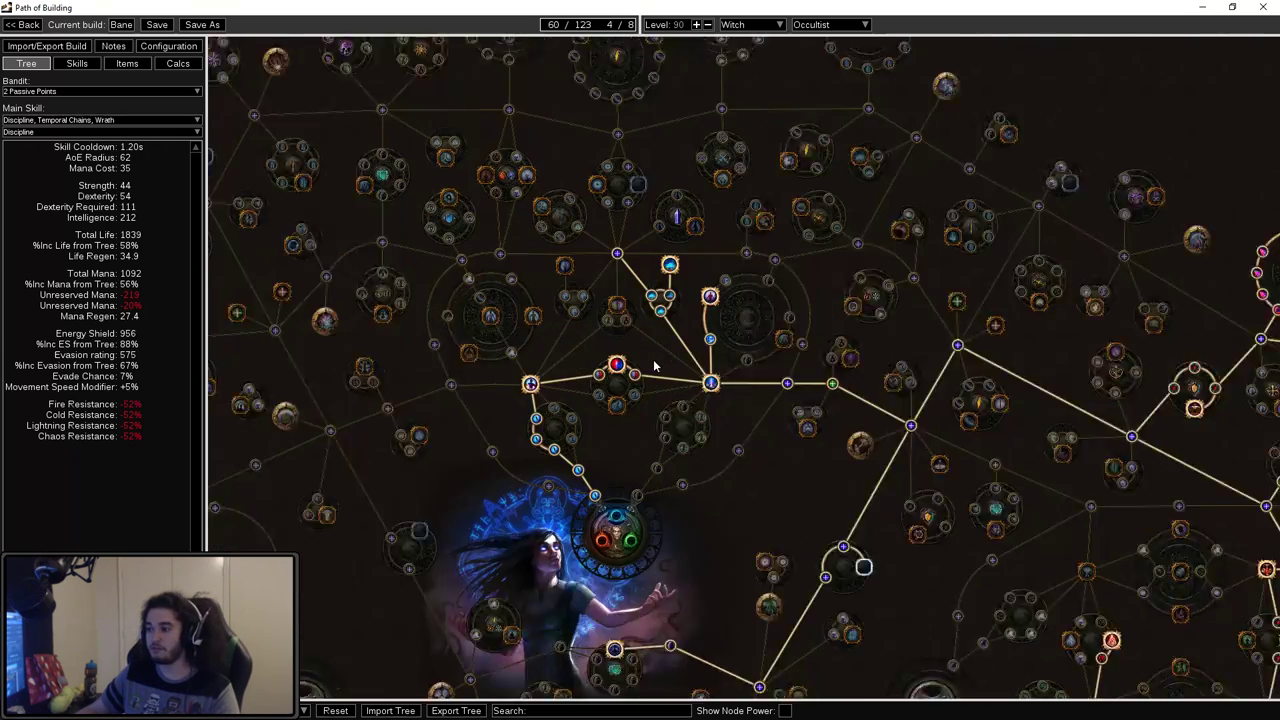
{"action": "scroll", "coordinate": [643, 490], "scroll_direction": "down", "scroll_amount": 2}
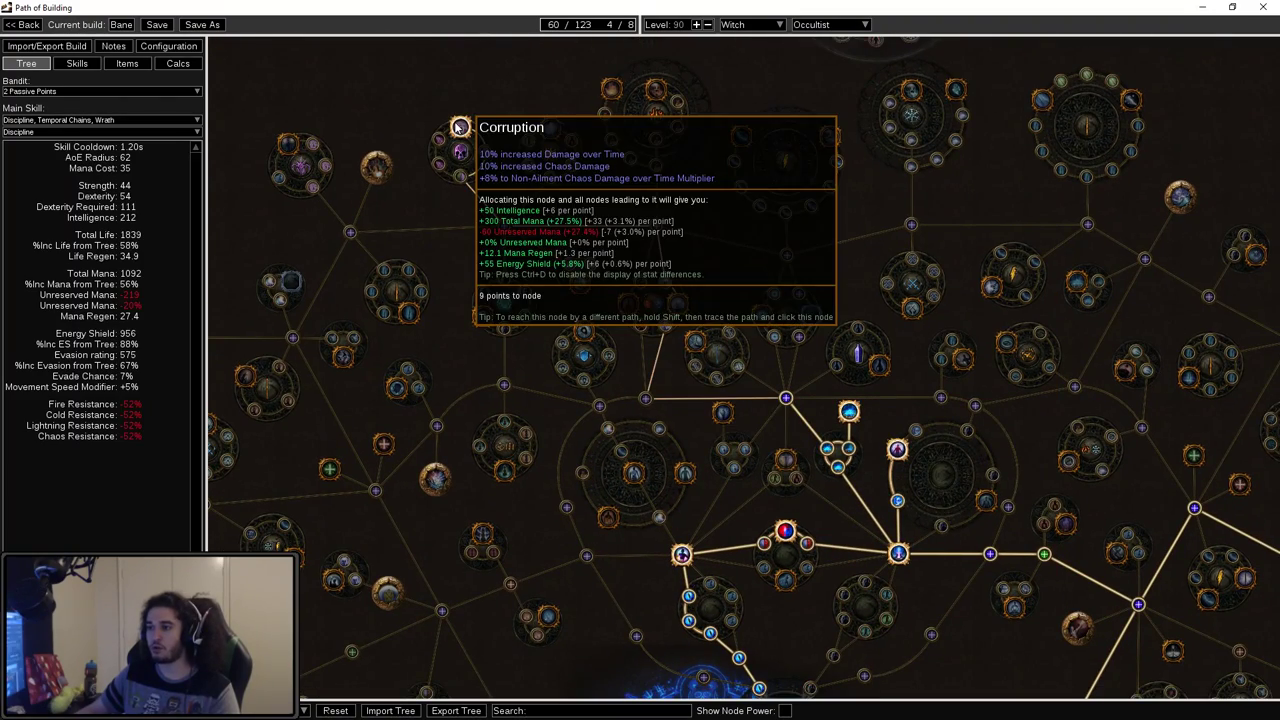
Step: Pan toward the Witch start and centre the view on Arcane Will
{"action": "left_click_drag", "start_coordinate": [629, 237], "coordinate": [503, 143]}
{"action": "scroll", "coordinate": [700, 295], "scroll_direction": "up", "scroll_amount": 4}
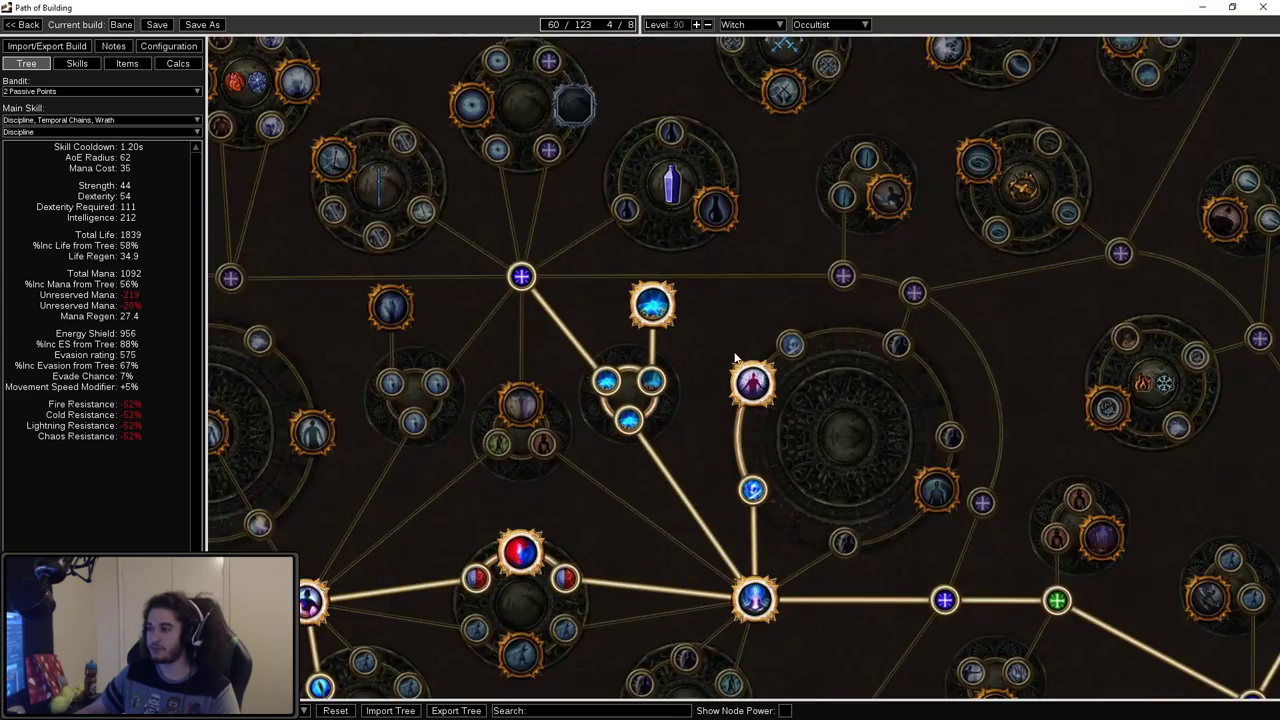
{"action": "scroll", "coordinate": [651, 291], "scroll_direction": "down", "scroll_amount": 3}
{"action": "left_click_drag", "start_coordinate": [694, 306], "coordinate": [696, 232]}
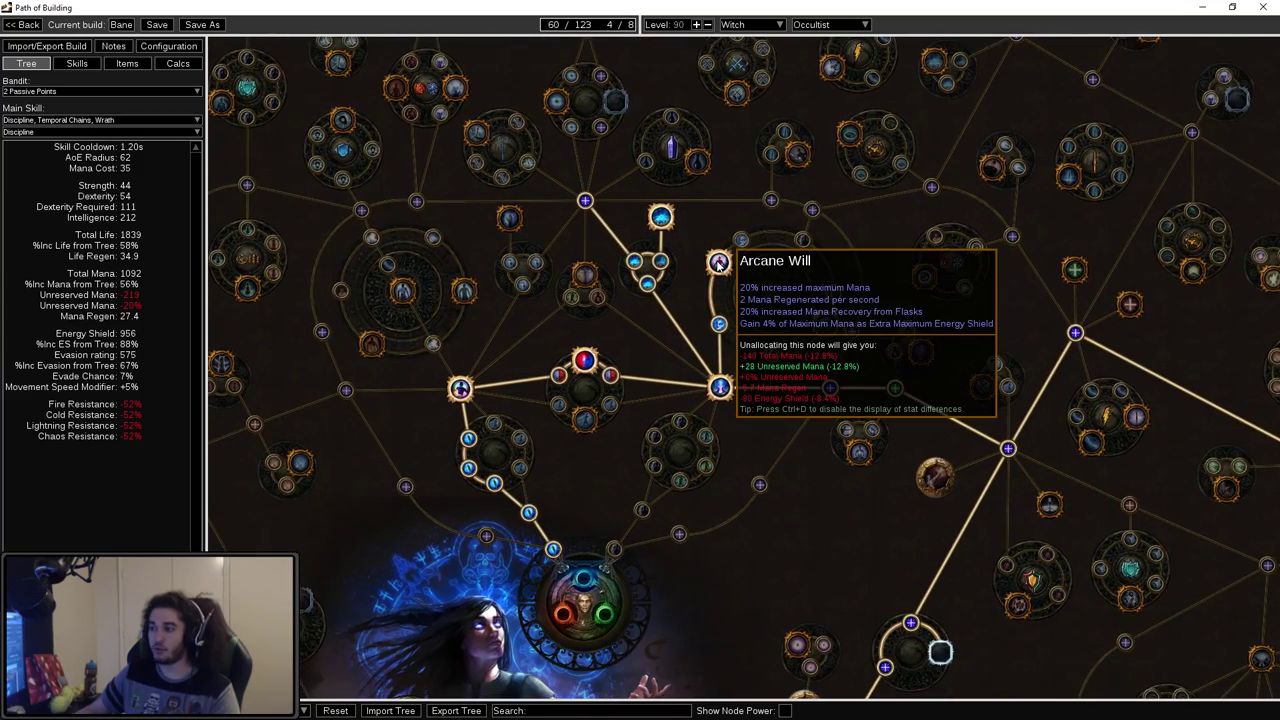
{"action": "scroll", "coordinate": [718, 262], "scroll_direction": "up", "scroll_amount": 2}
{"action": "scroll", "coordinate": [718, 262], "scroll_direction": "down", "scroll_amount": 3}
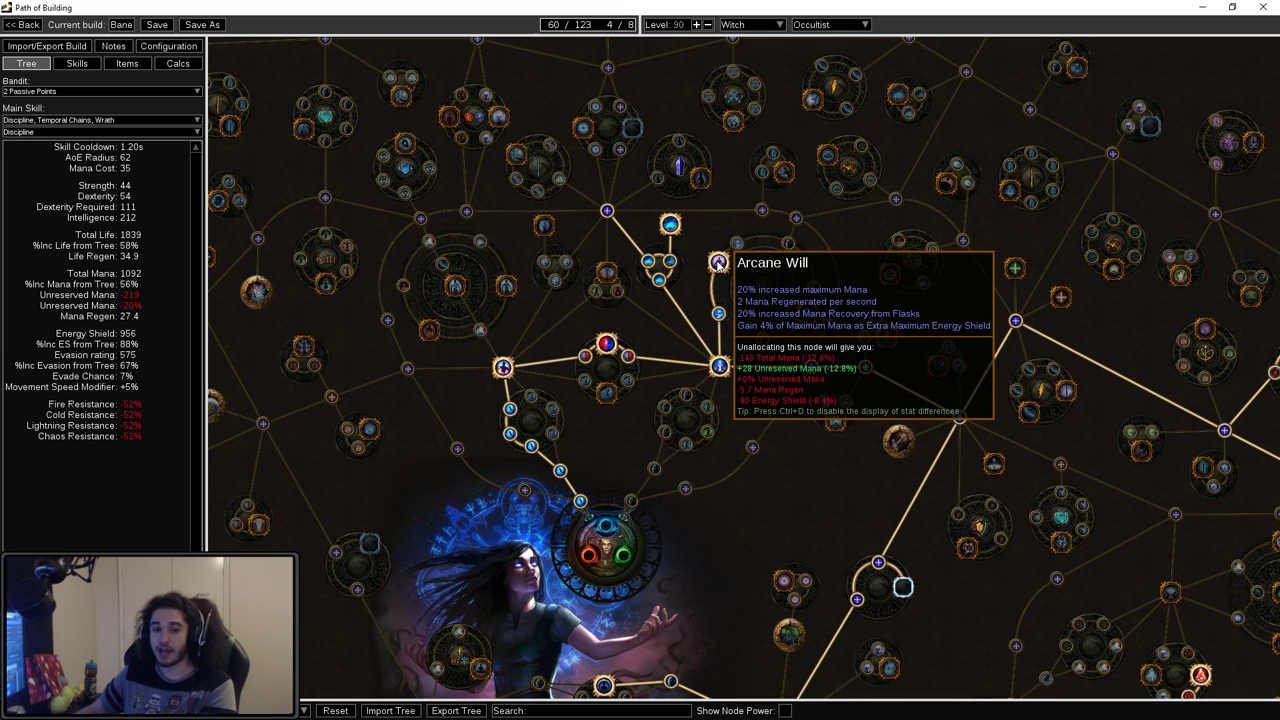
{"action": "scroll", "coordinate": [718, 262], "scroll_direction": "down", "scroll_amount": 2}
{"action": "scroll", "coordinate": [726, 414], "scroll_direction": "down", "scroll_amount": 1}
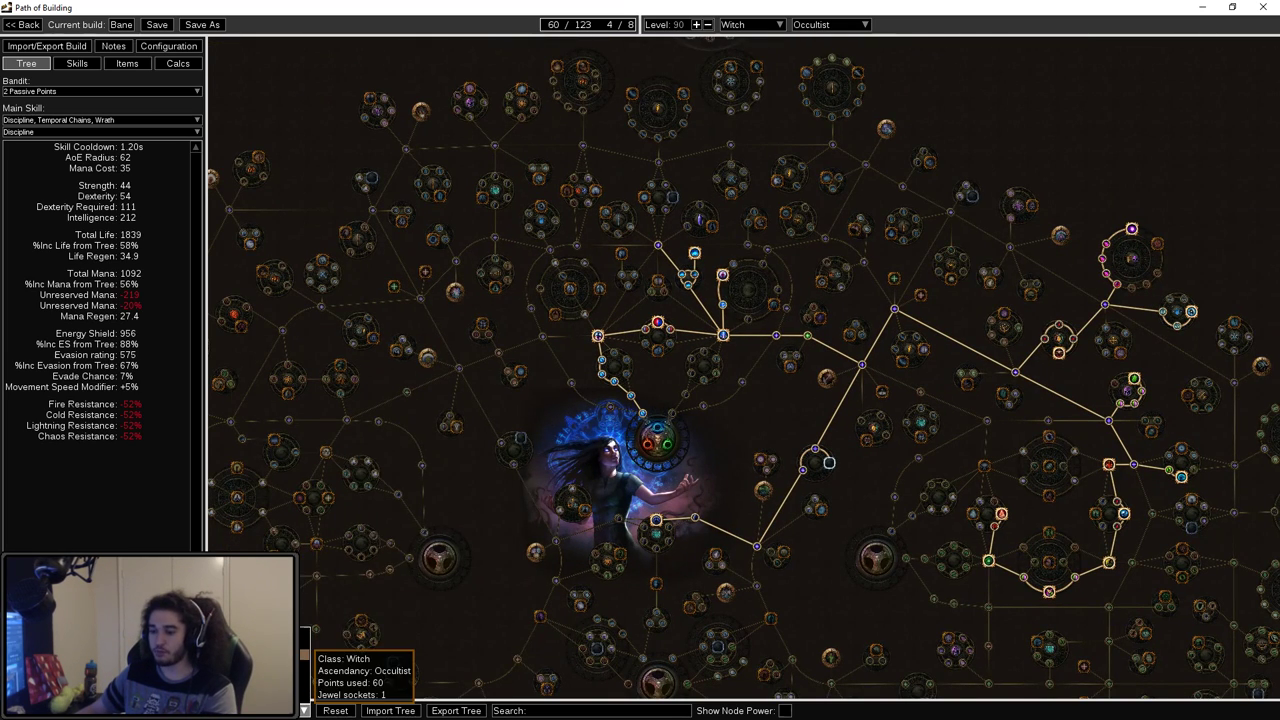
{"action": "left_click", "coordinate": [785, 710]}
{"action": "mouse_move", "coordinate": [584, 104]}
{"action": "left_mouse_down"}
{"action": "mouse_move", "coordinate": [594, 314]}
{"action": "mouse_move", "coordinate": [733, 247]}
{"action": "mouse_move", "coordinate": [517, 342]}
{"action": "mouse_move", "coordinate": [500, 450]}
{"action": "mouse_move", "coordinate": [520, 376]}
{"action": "left_mouse_up"}
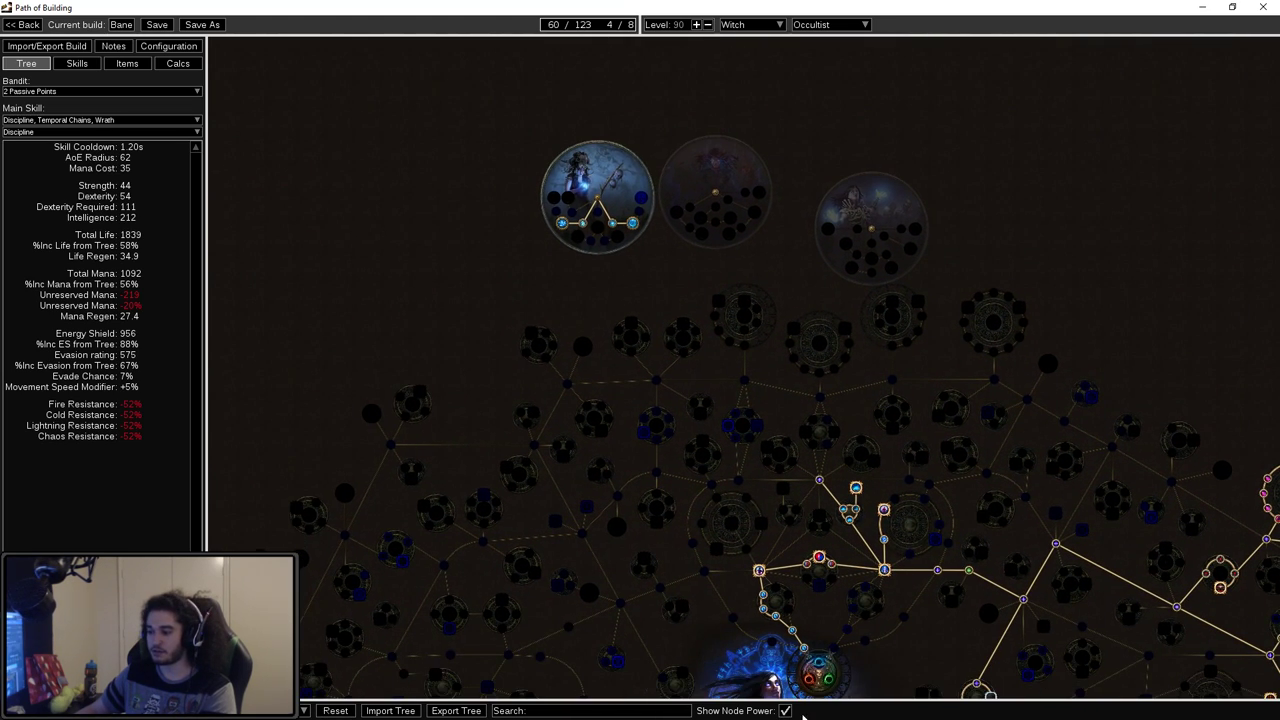
{"action": "left_click", "coordinate": [785, 710]}
{"action": "scroll", "coordinate": [605, 359], "scroll_direction": "up", "scroll_amount": 5}
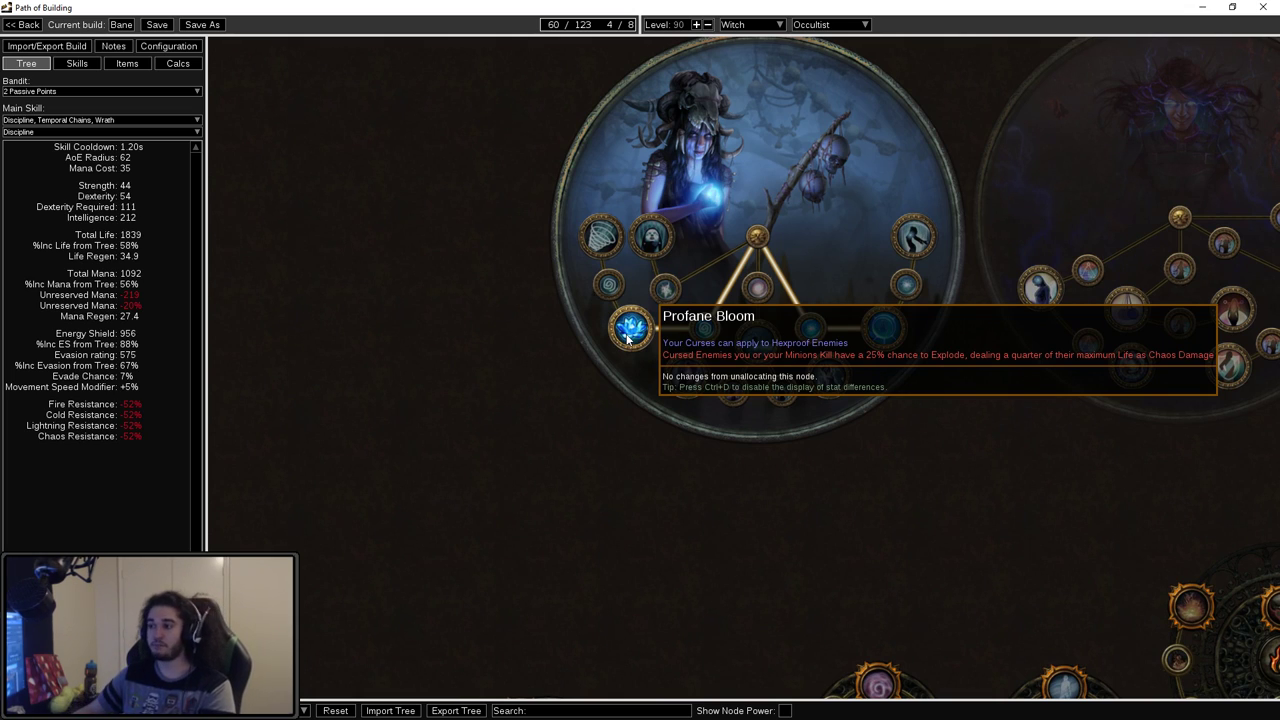
{"action": "mouse_move", "coordinate": [610, 244]}
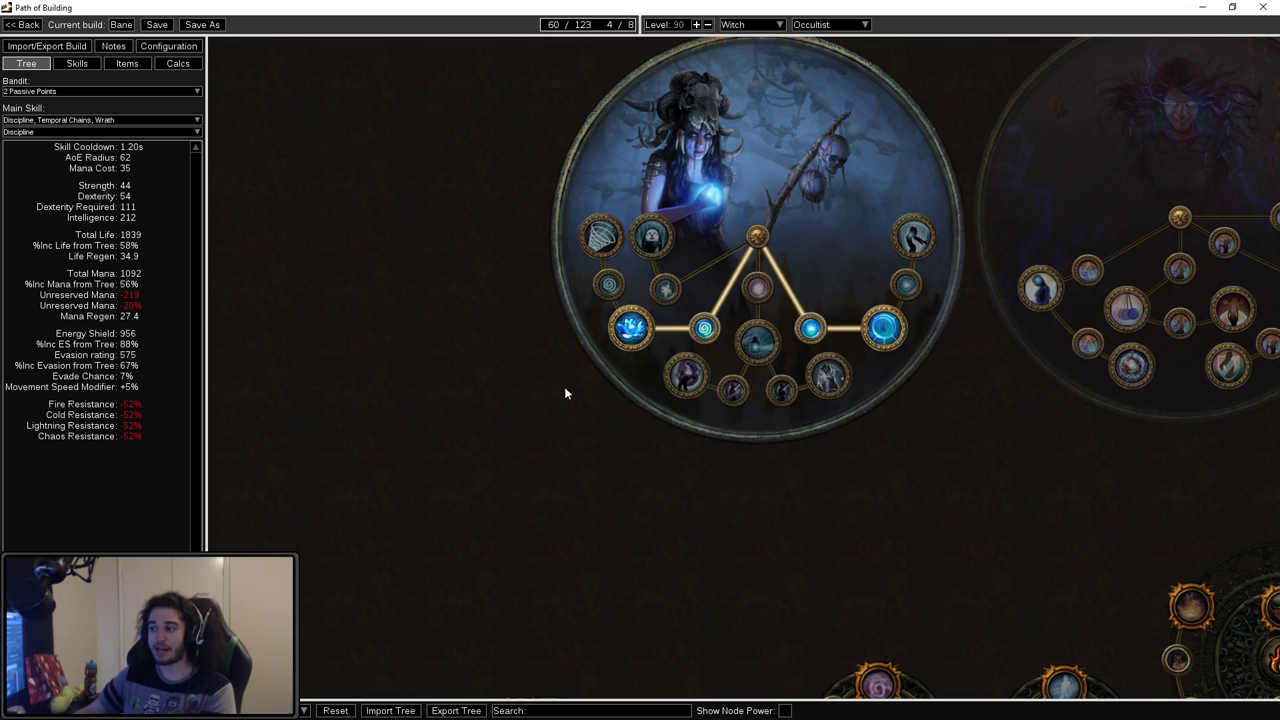
{"action": "left_click_drag", "start_coordinate": [564, 386], "coordinate": [530, 374]}
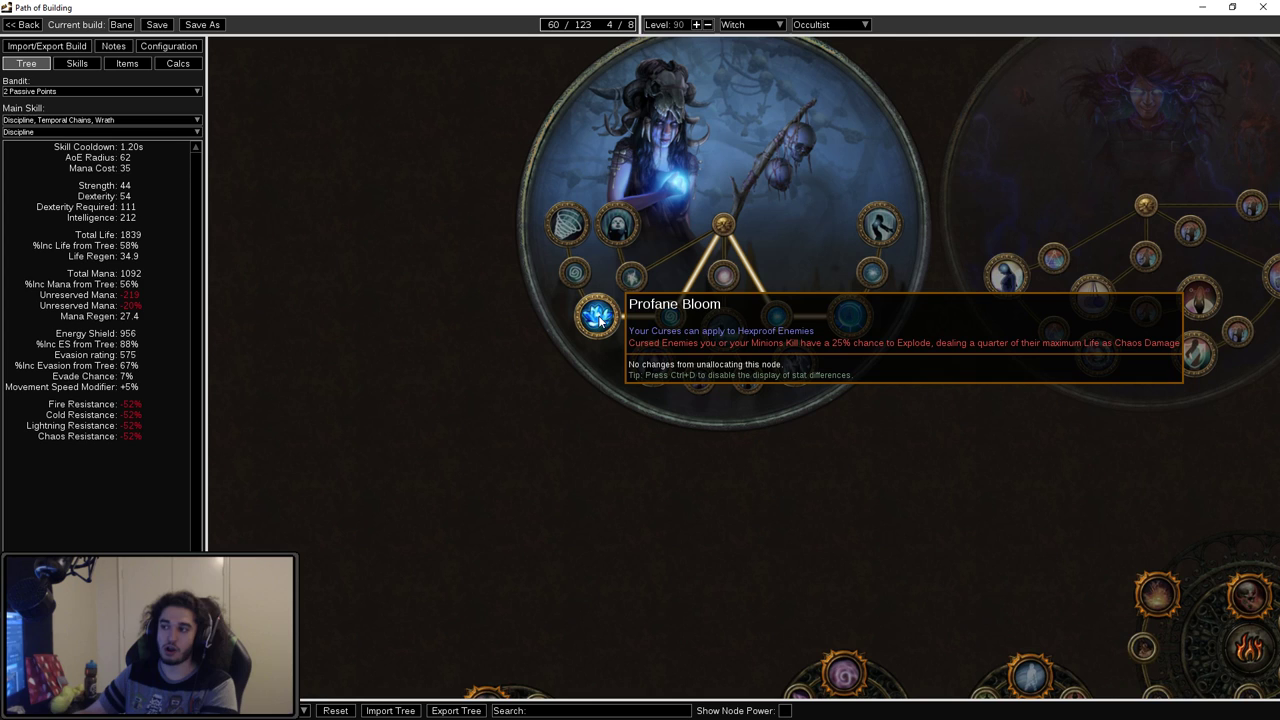
{"action": "scroll", "coordinate": [600, 318], "scroll_direction": "down", "scroll_amount": 5}
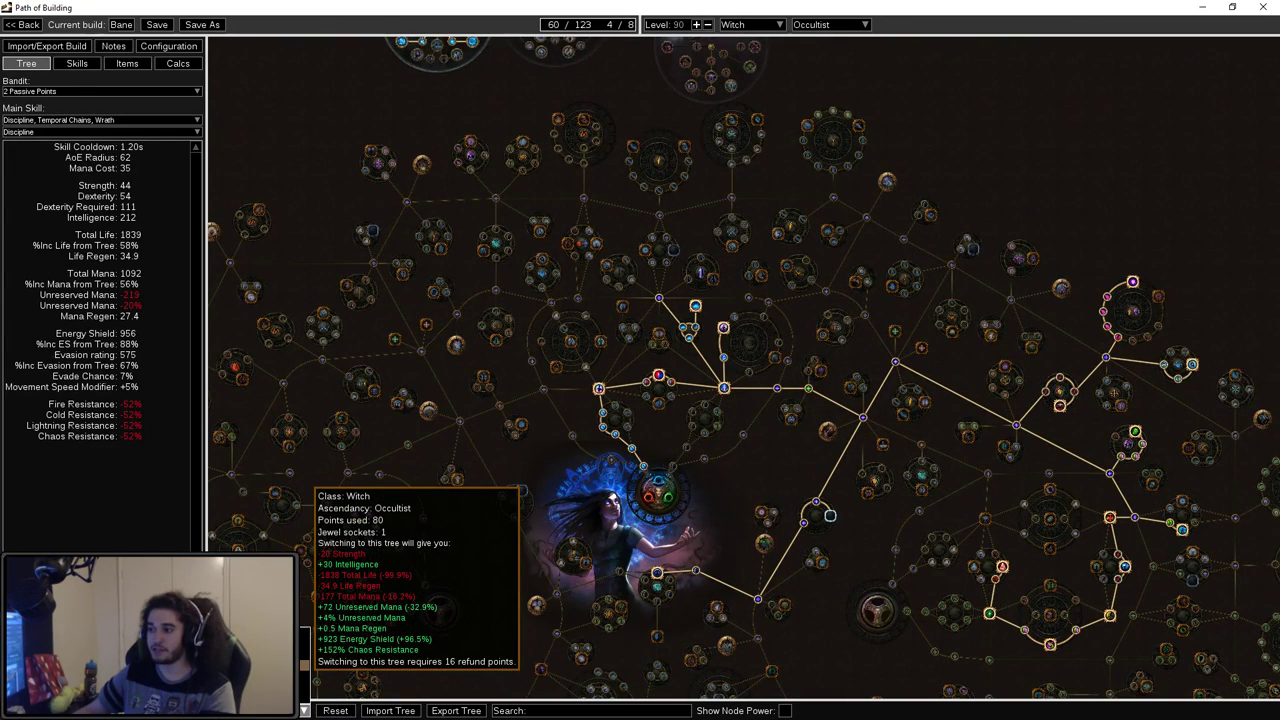
{"action": "left_click", "coordinate": [295, 640]}
{"action": "scroll", "coordinate": [670, 512], "scroll_direction": "up", "scroll_amount": 3}
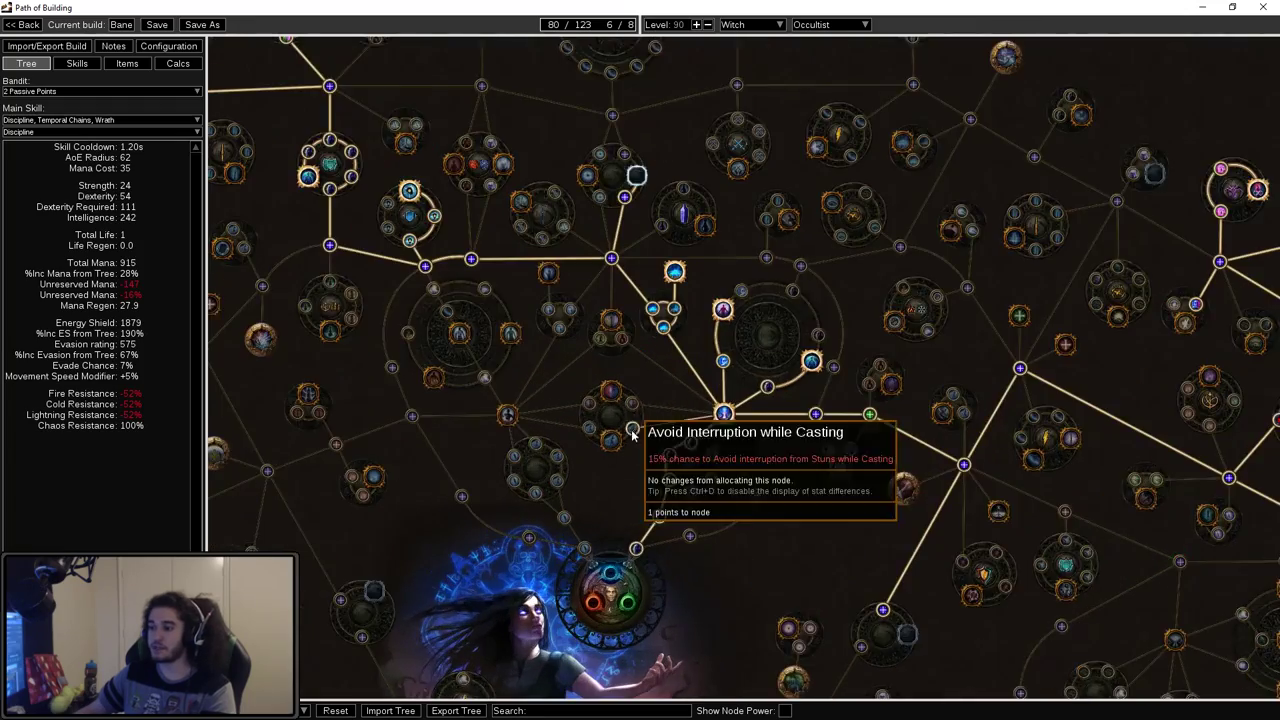
{"action": "scroll", "coordinate": [632, 432], "scroll_direction": "down", "scroll_amount": 5}
{"action": "mouse_move", "coordinate": [480, 396]}
{"action": "left_mouse_down"}
{"action": "mouse_move", "coordinate": [748, 436]}
{"action": "mouse_move", "coordinate": [594, 371]}
{"action": "left_mouse_up"}
{"action": "scroll", "coordinate": [750, 445], "scroll_direction": "up", "scroll_amount": 2}
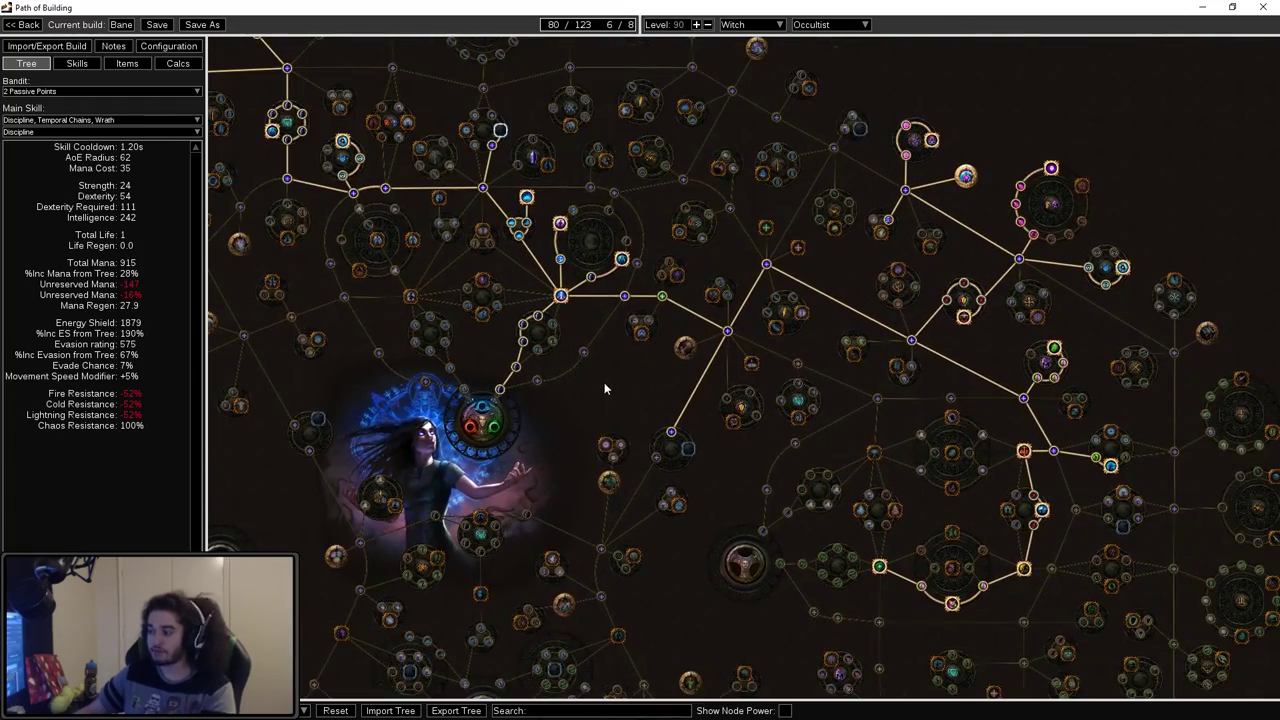
{"action": "mouse_move", "coordinate": [1118, 483]}
{"action": "left_mouse_down"}
{"action": "mouse_move", "coordinate": [689, 377]}
{"action": "mouse_move", "coordinate": [455, 290]}
{"action": "mouse_move", "coordinate": [481, 380]}
{"action": "mouse_move", "coordinate": [604, 505]}
{"action": "left_mouse_up"}
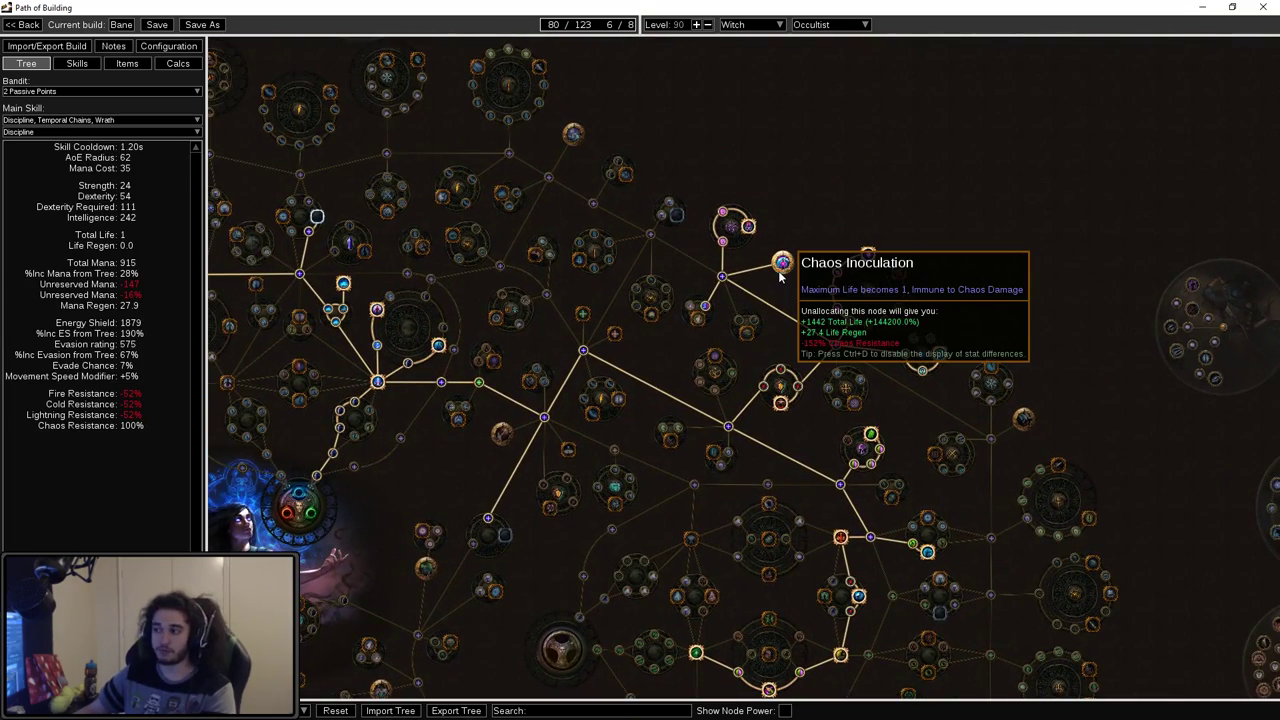
{"action": "scroll", "coordinate": [780, 278], "scroll_direction": "up", "scroll_amount": 3}
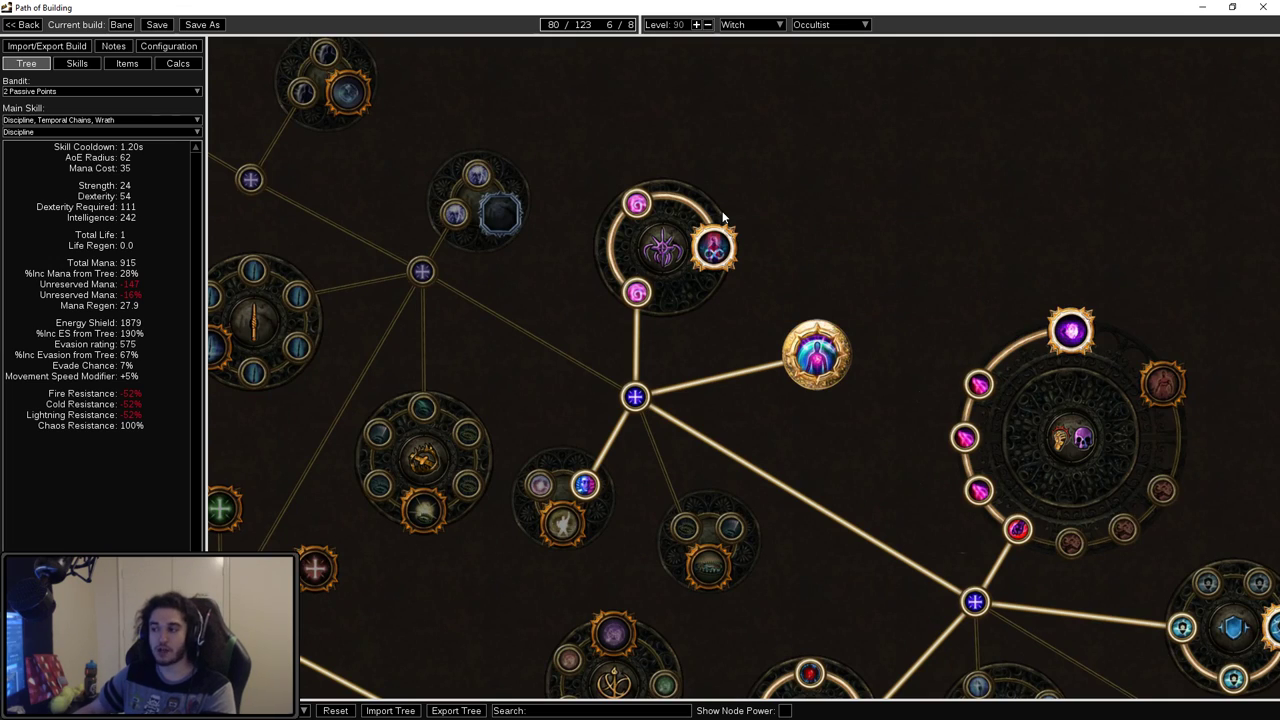
{"action": "mouse_move", "coordinate": [713, 253]}
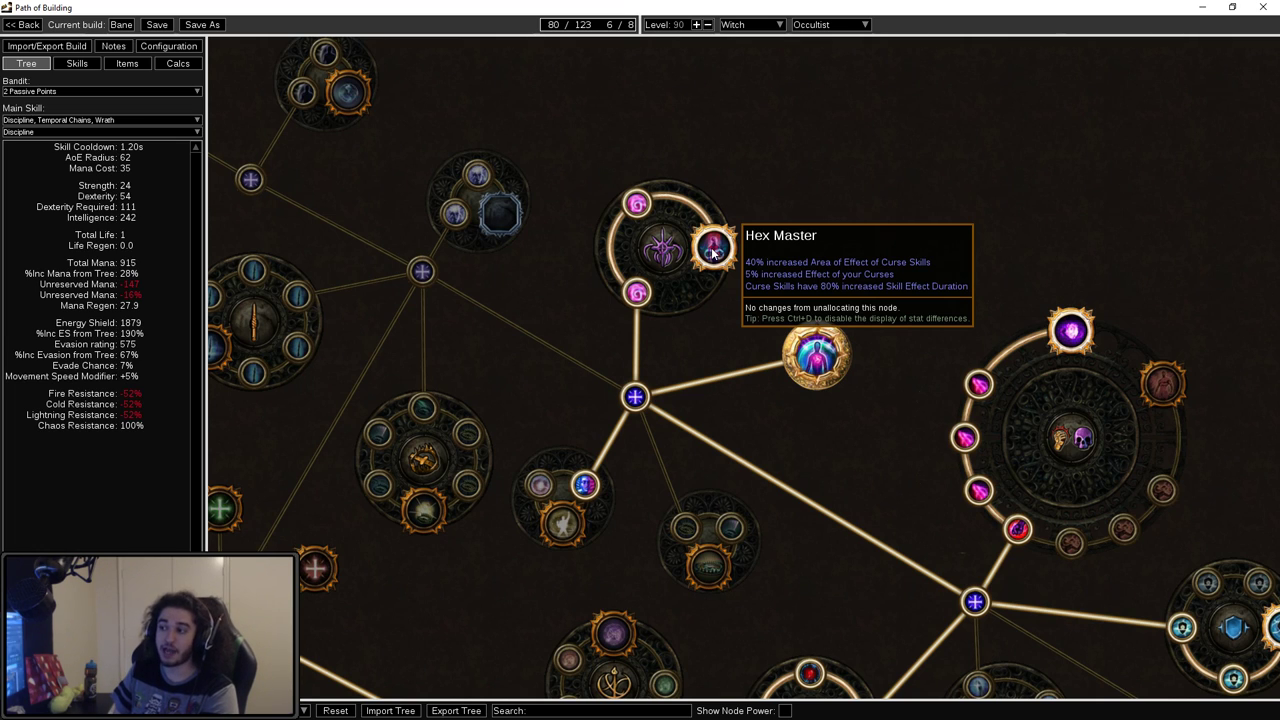
{"action": "scroll", "coordinate": [601, 384], "scroll_direction": "down", "scroll_amount": 4}
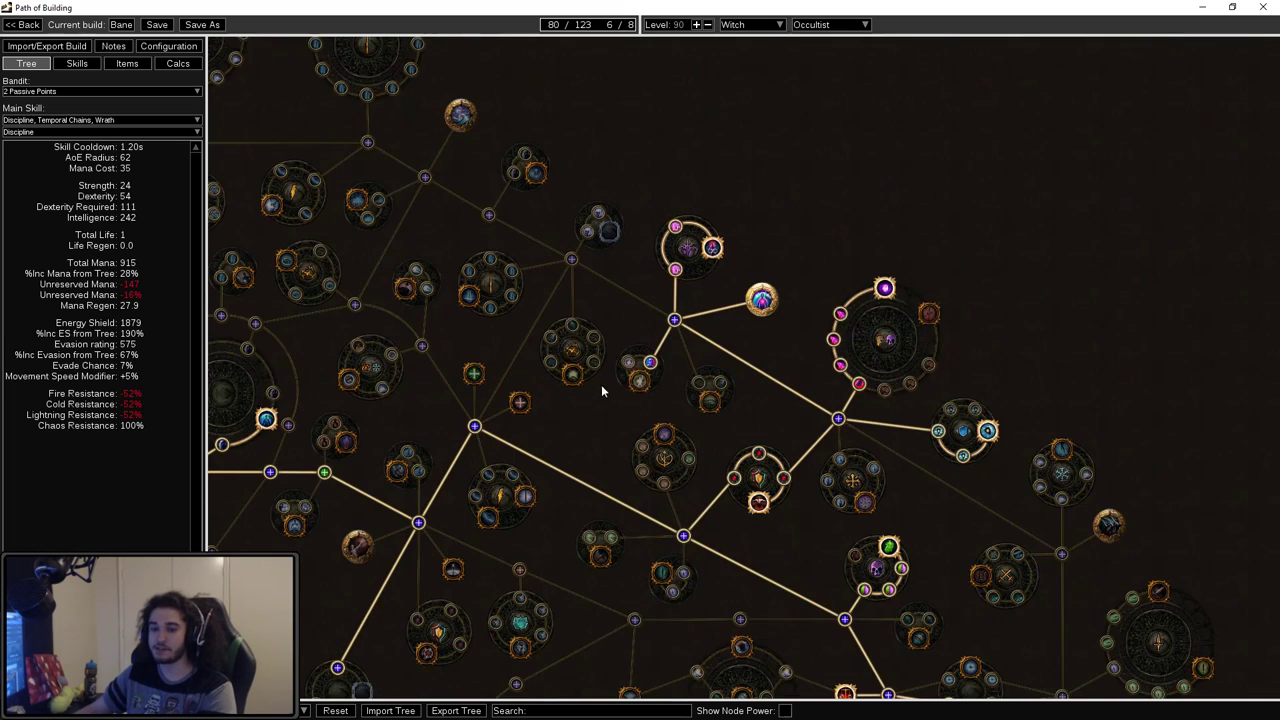
{"action": "scroll", "coordinate": [749, 347], "scroll_direction": "down", "scroll_amount": 3}
{"action": "scroll", "coordinate": [952, 514], "scroll_direction": "up", "scroll_amount": 6}
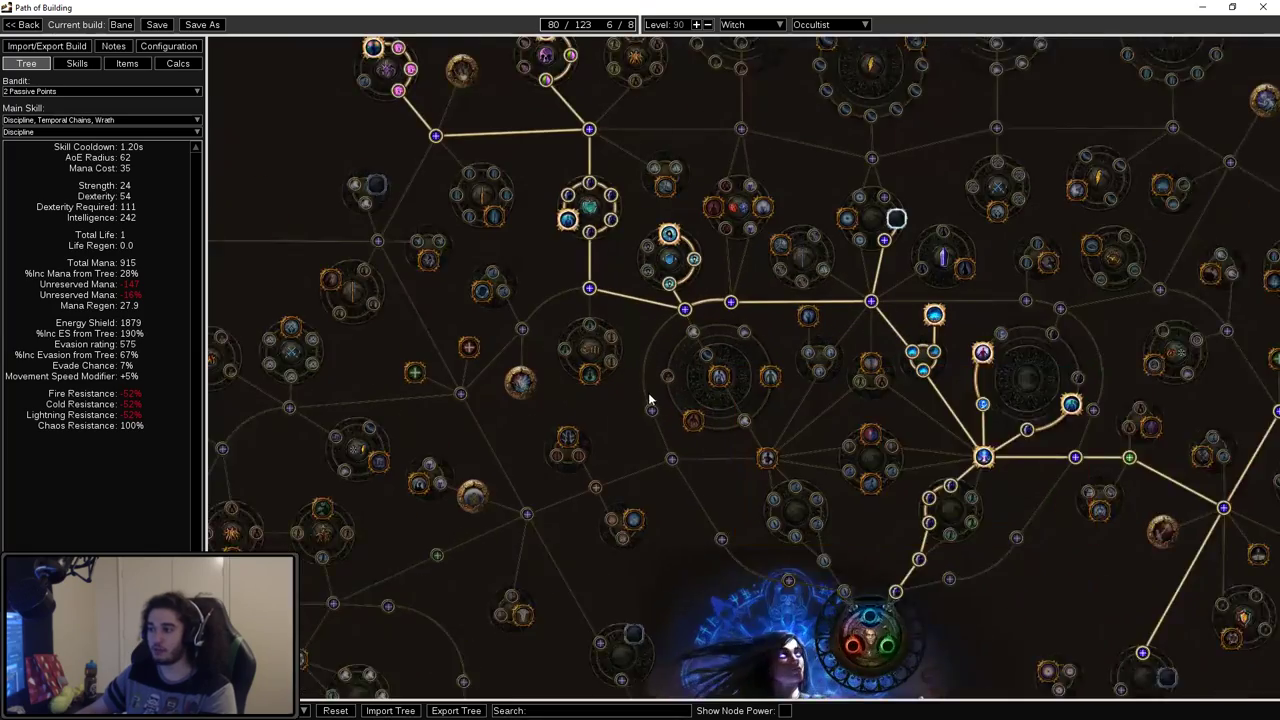
{"action": "left_click_drag", "start_coordinate": [587, 459], "coordinate": [687, 526]}
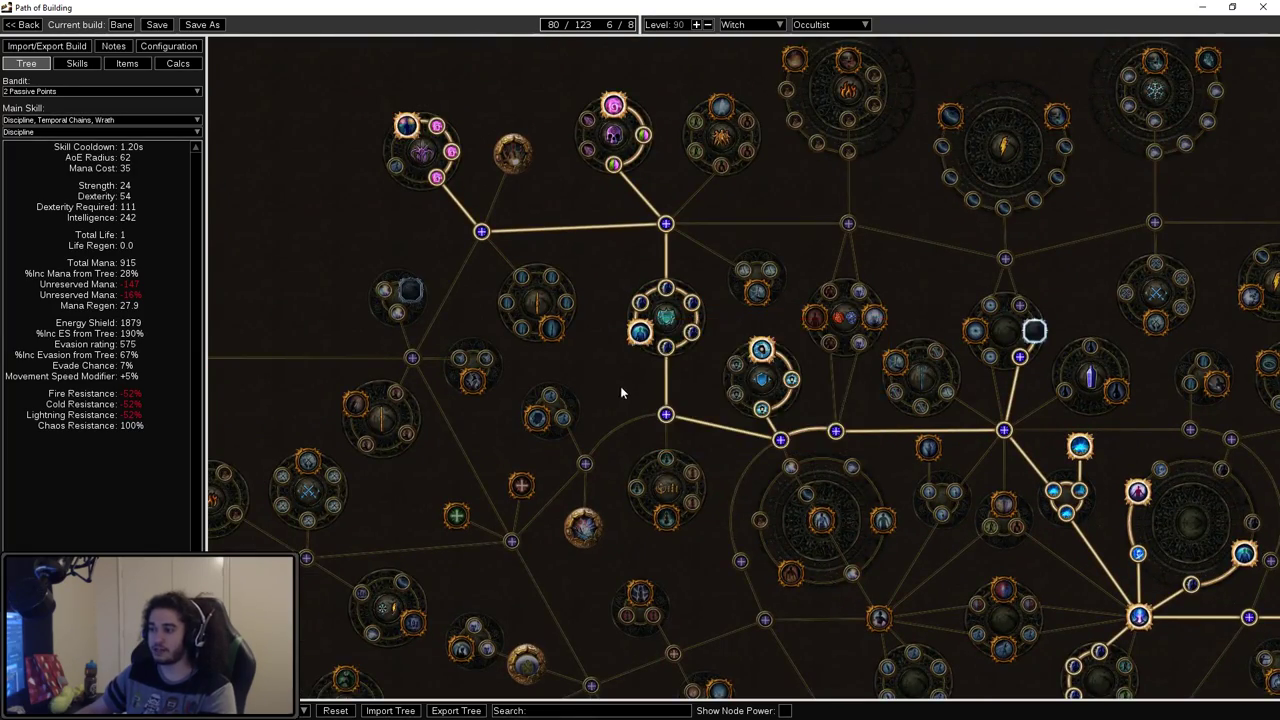
{"action": "left_click_drag", "start_coordinate": [623, 391], "coordinate": [633, 439]}
{"action": "scroll", "coordinate": [660, 400], "scroll_direction": "up", "scroll_amount": 3}
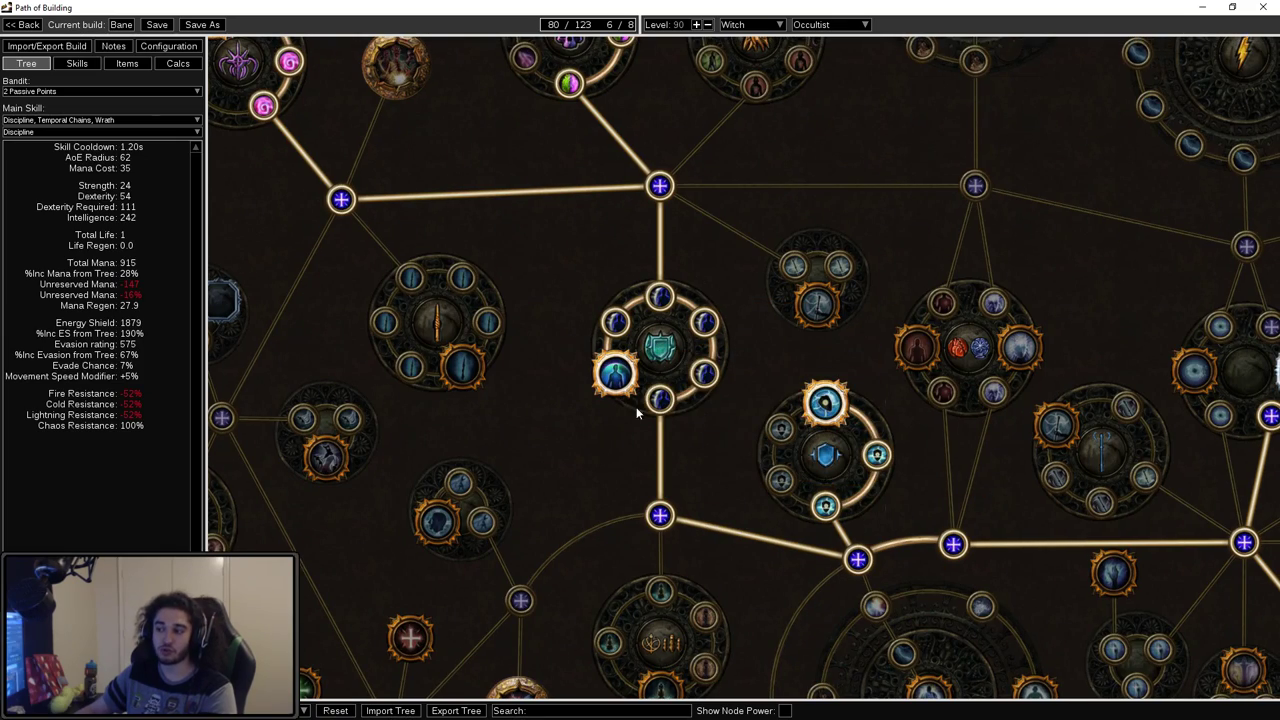
{"action": "scroll", "coordinate": [772, 313], "scroll_direction": "down", "scroll_amount": 3}
{"action": "scroll", "coordinate": [640, 457], "scroll_direction": "up", "scroll_amount": 3}
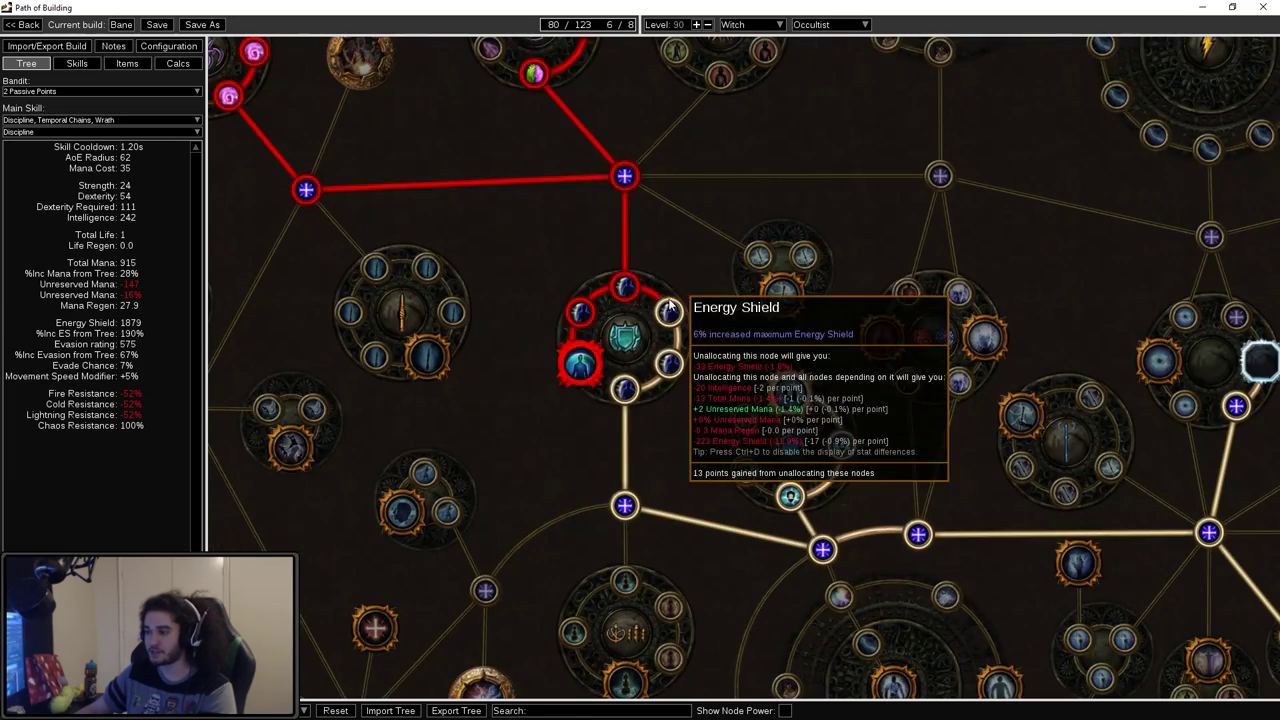
{"action": "scroll", "coordinate": [540, 280], "scroll_direction": "down", "scroll_amount": 2}
{"action": "scroll", "coordinate": [739, 430], "scroll_direction": "up", "scroll_amount": 2}
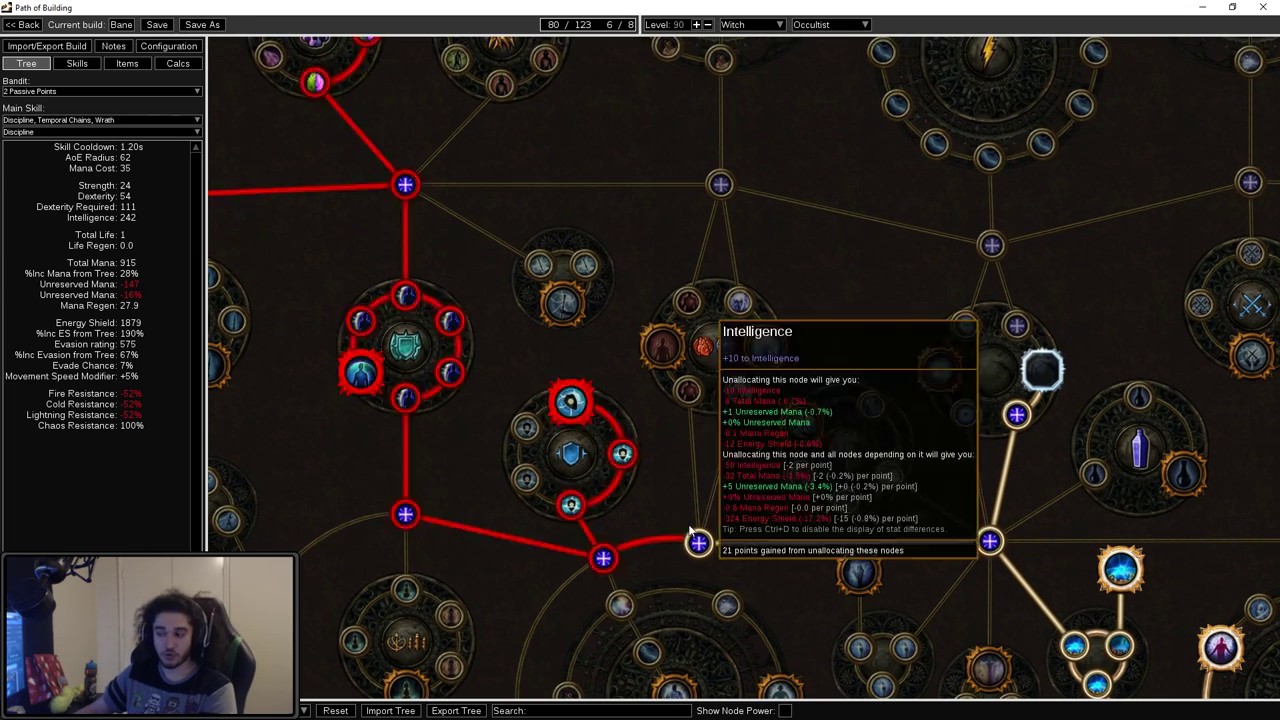
{"action": "scroll", "coordinate": [329, 170], "scroll_direction": "down", "scroll_amount": 3}
{"action": "scroll", "coordinate": [651, 266], "scroll_direction": "up", "scroll_amount": 3}
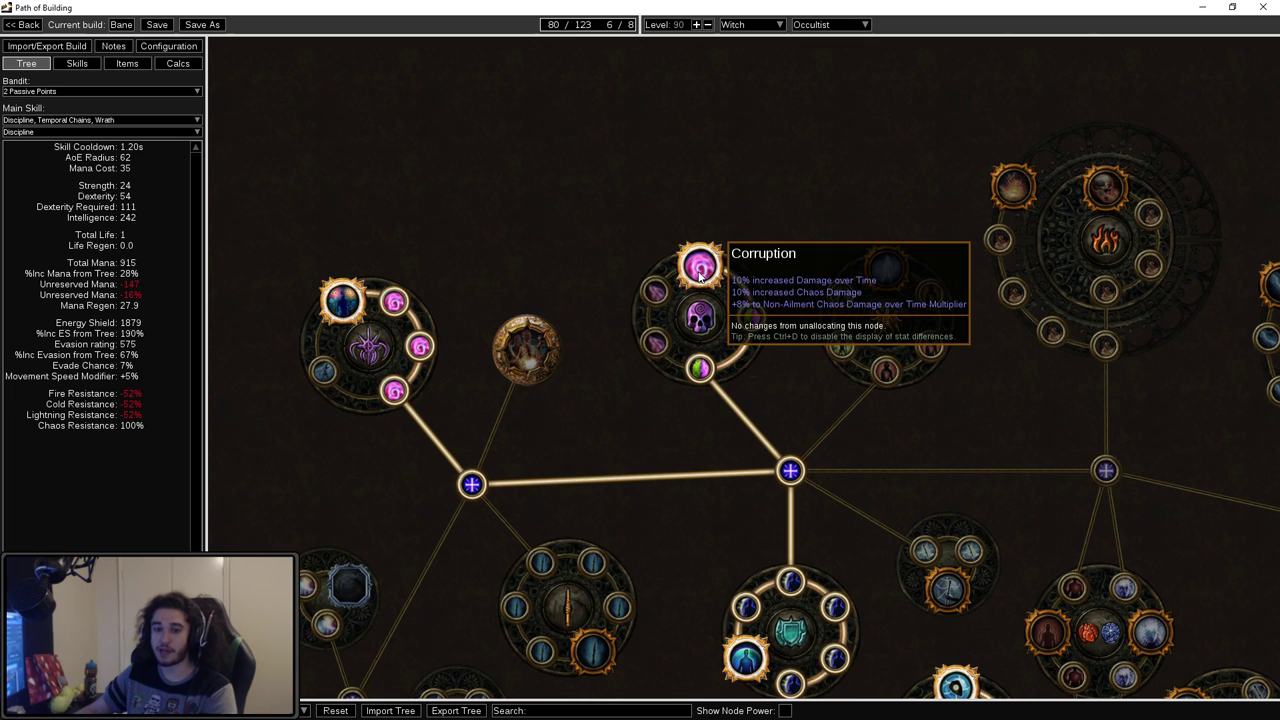
{"action": "scroll", "coordinate": [700, 270], "scroll_direction": "down", "scroll_amount": 1}
{"action": "scroll", "coordinate": [667, 377], "scroll_direction": "down", "scroll_amount": 2}
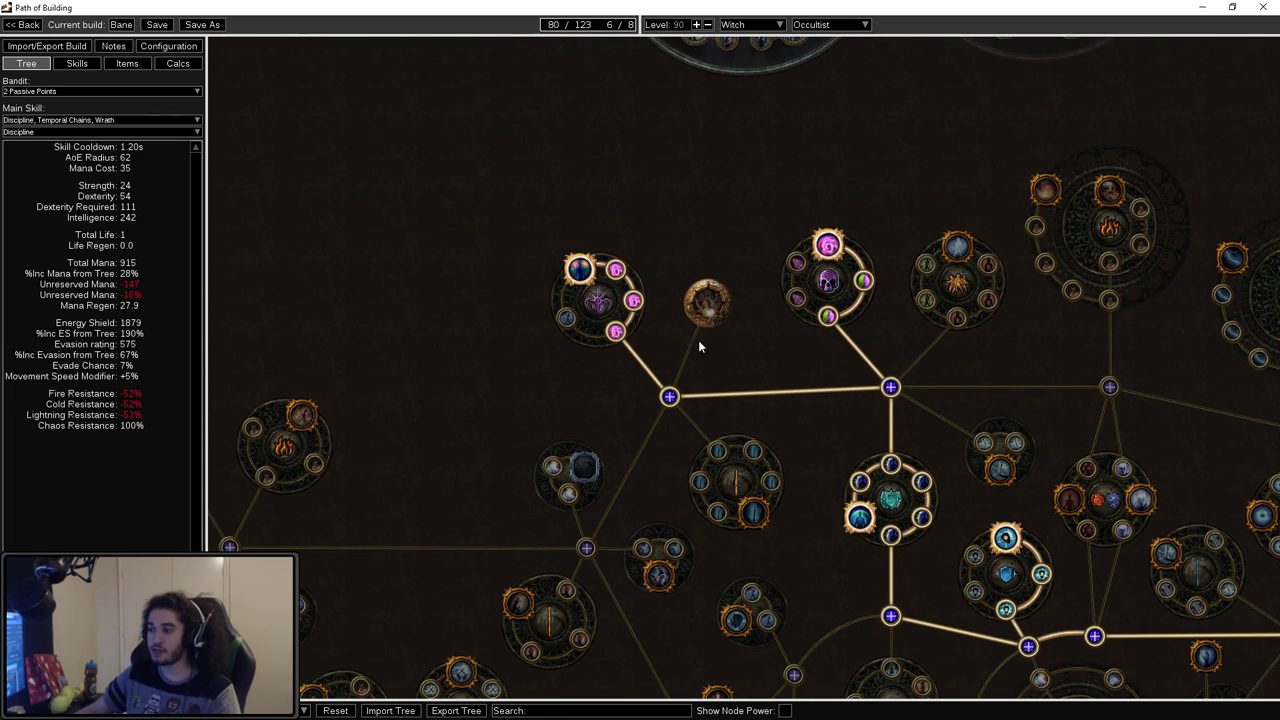
{"action": "scroll", "coordinate": [588, 270], "scroll_direction": "down", "scroll_amount": 2}
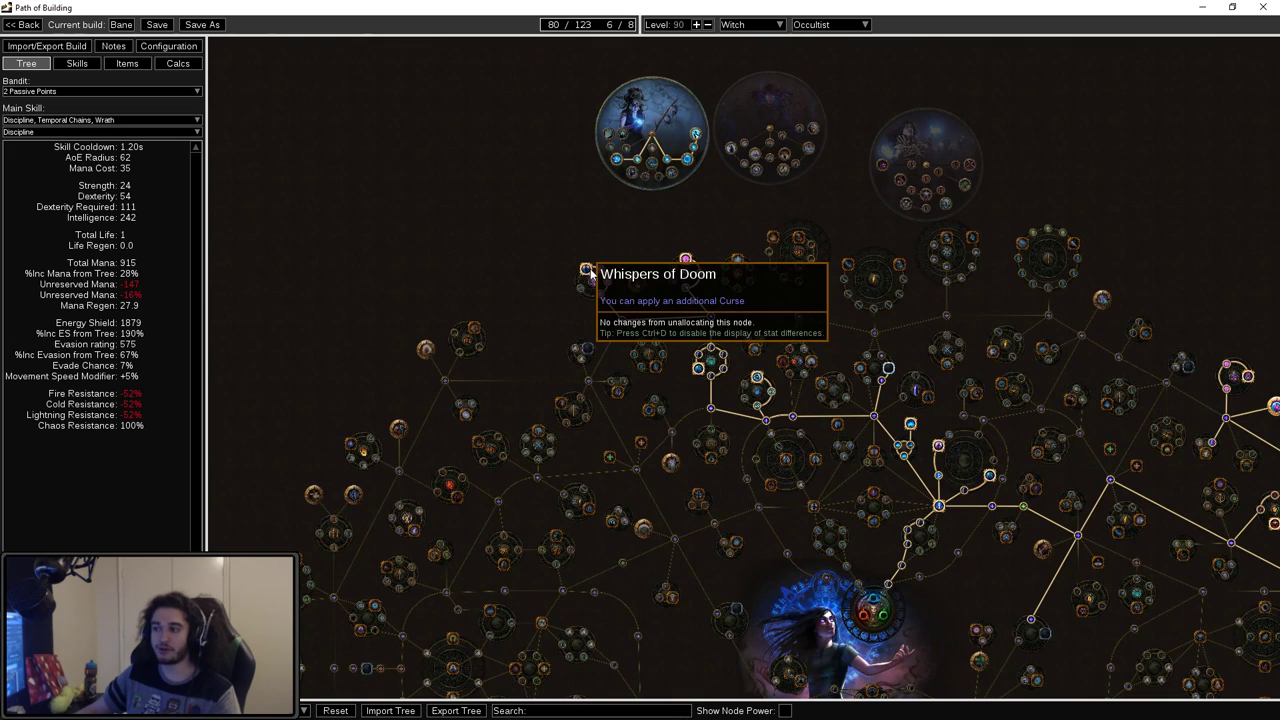
Step: Look around the Witch start on the 80-point tree, then list the saved trees
{"action": "mouse_move", "coordinate": [663, 229]}
{"action": "left_mouse_down"}
{"action": "mouse_move", "coordinate": [570, 277]}
{"action": "mouse_move", "coordinate": [657, 251]}
{"action": "mouse_move", "coordinate": [620, 301]}
{"action": "mouse_move", "coordinate": [686, 255]}
{"action": "mouse_move", "coordinate": [660, 226]}
{"action": "mouse_move", "coordinate": [563, 270]}
{"action": "left_mouse_up"}
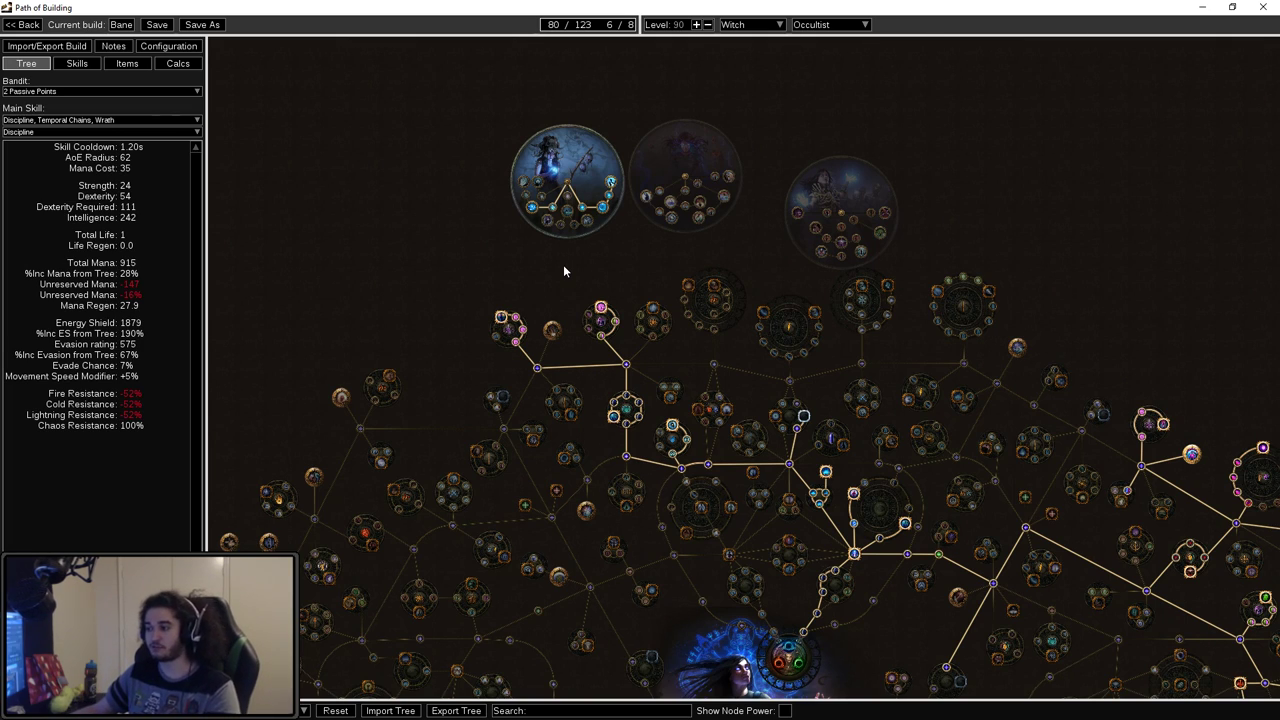
{"action": "mouse_move", "coordinate": [942, 615]}
{"action": "left_mouse_down"}
{"action": "mouse_move", "coordinate": [817, 441]}
{"action": "mouse_move", "coordinate": [728, 200]}
{"action": "left_mouse_up"}
{"action": "mouse_move", "coordinate": [640, 392]}
{"action": "left_mouse_down"}
{"action": "mouse_move", "coordinate": [650, 308]}
{"action": "mouse_move", "coordinate": [487, 262]}
{"action": "left_mouse_up"}
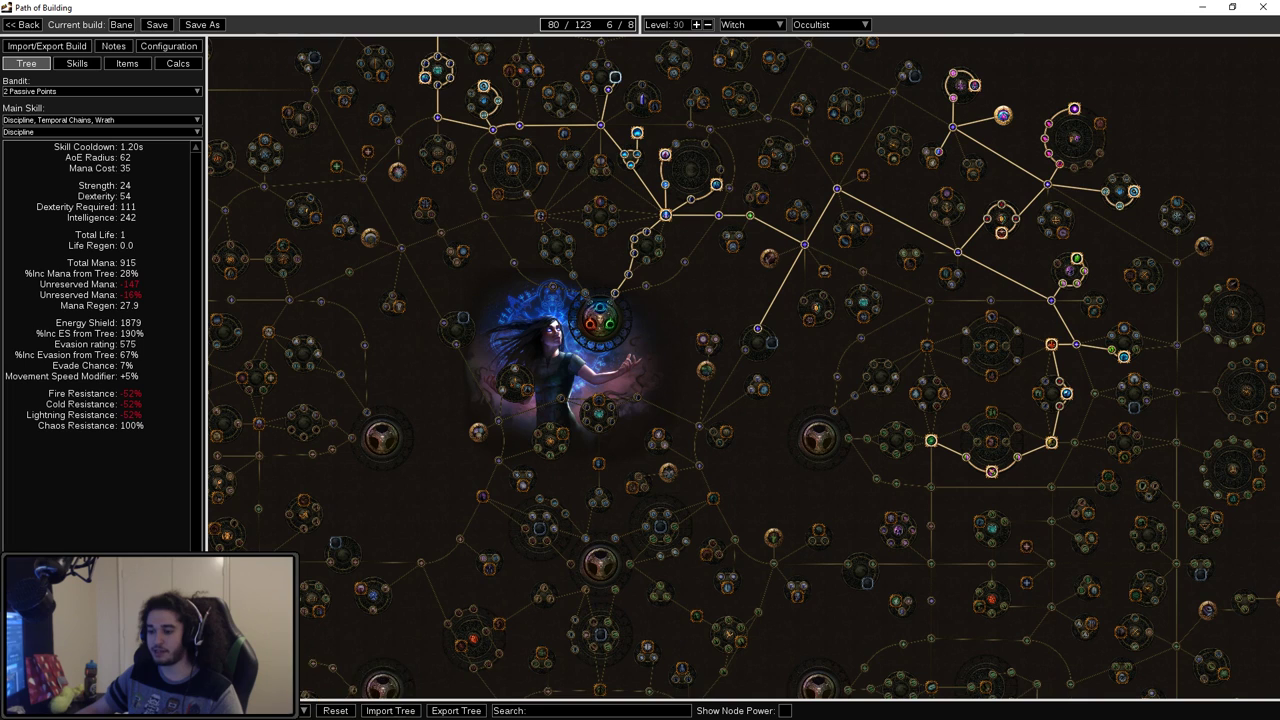
{"action": "left_click", "coordinate": [304, 710]}
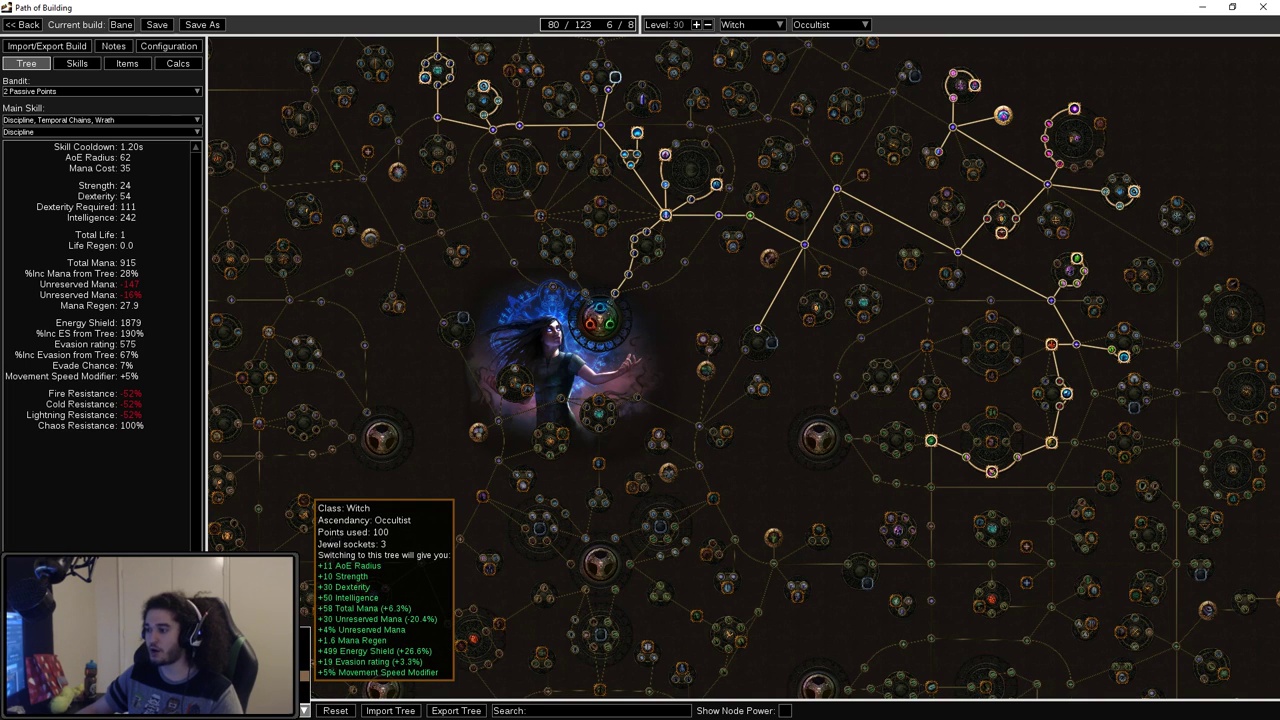
Step: Activate the 100-point tree and zoom in on the Leadership nodes
{"action": "left_click", "coordinate": [250, 690]}
{"action": "scroll", "coordinate": [747, 409], "scroll_direction": "up", "scroll_amount": 3}
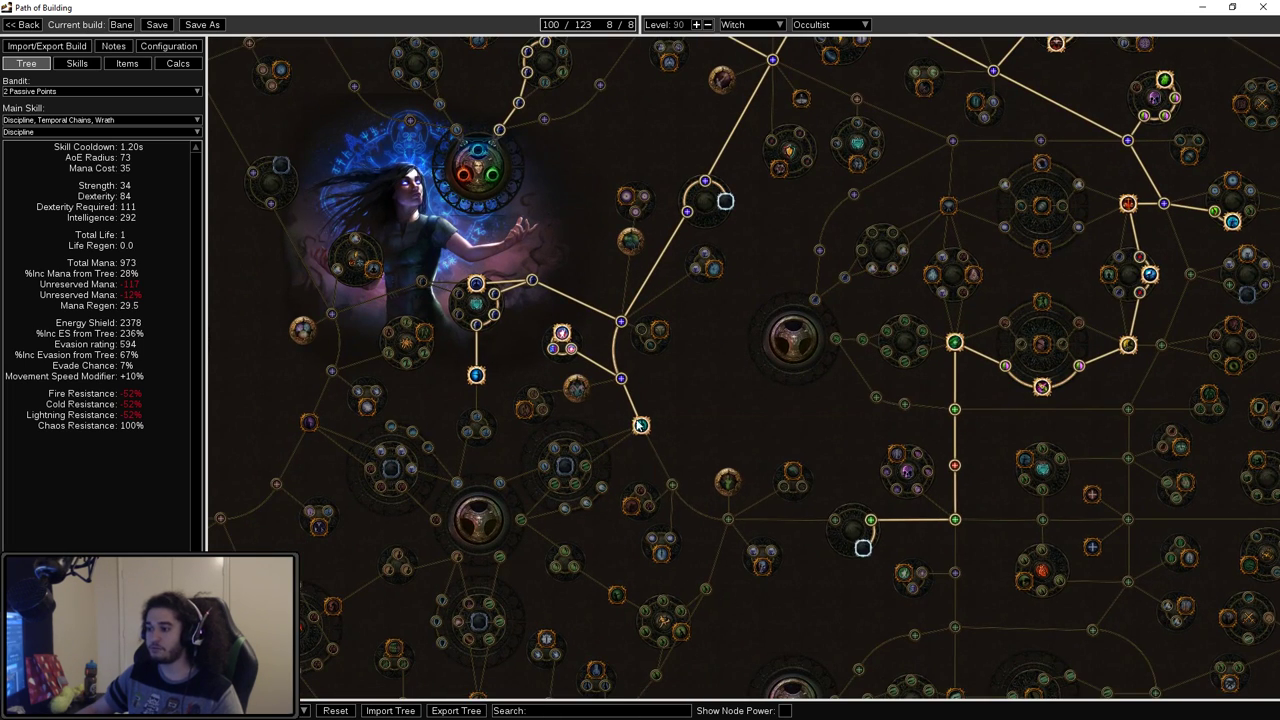
{"action": "scroll", "coordinate": [641, 425], "scroll_direction": "up", "scroll_amount": 2}
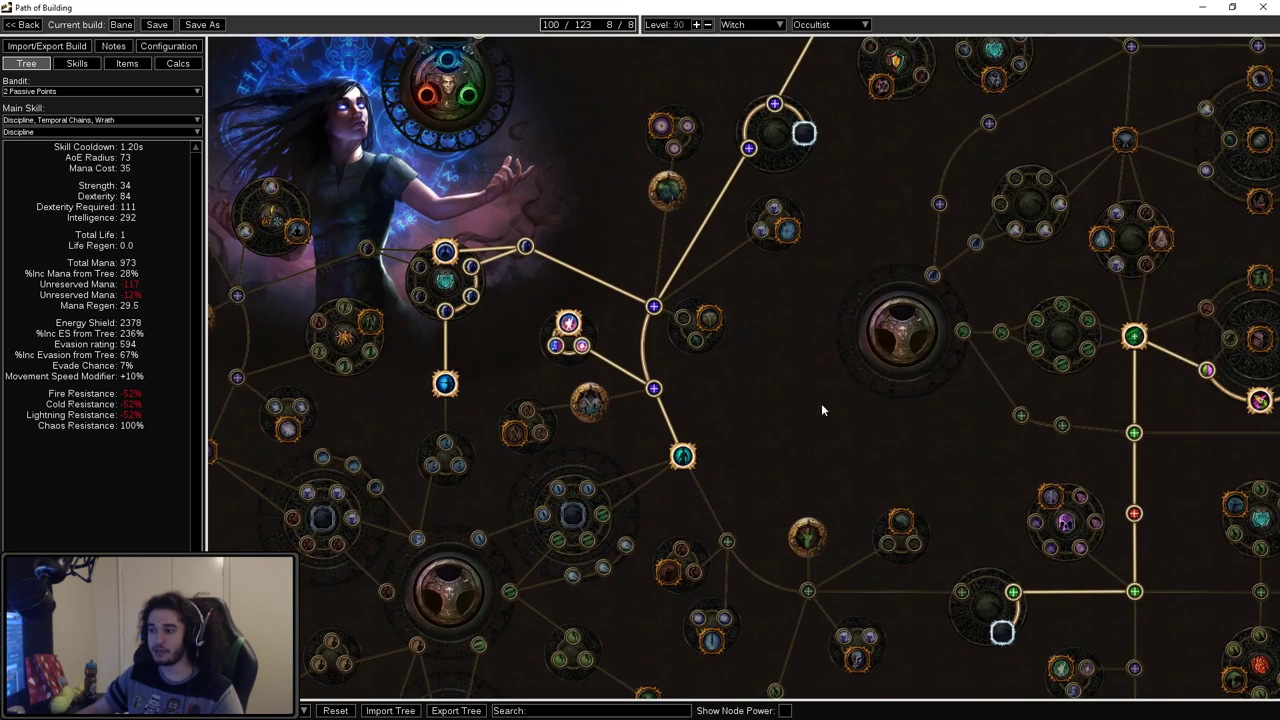
{"action": "scroll", "coordinate": [821, 409], "scroll_direction": "up", "scroll_amount": 1}
{"action": "scroll", "coordinate": [555, 316], "scroll_direction": "up", "scroll_amount": 2}
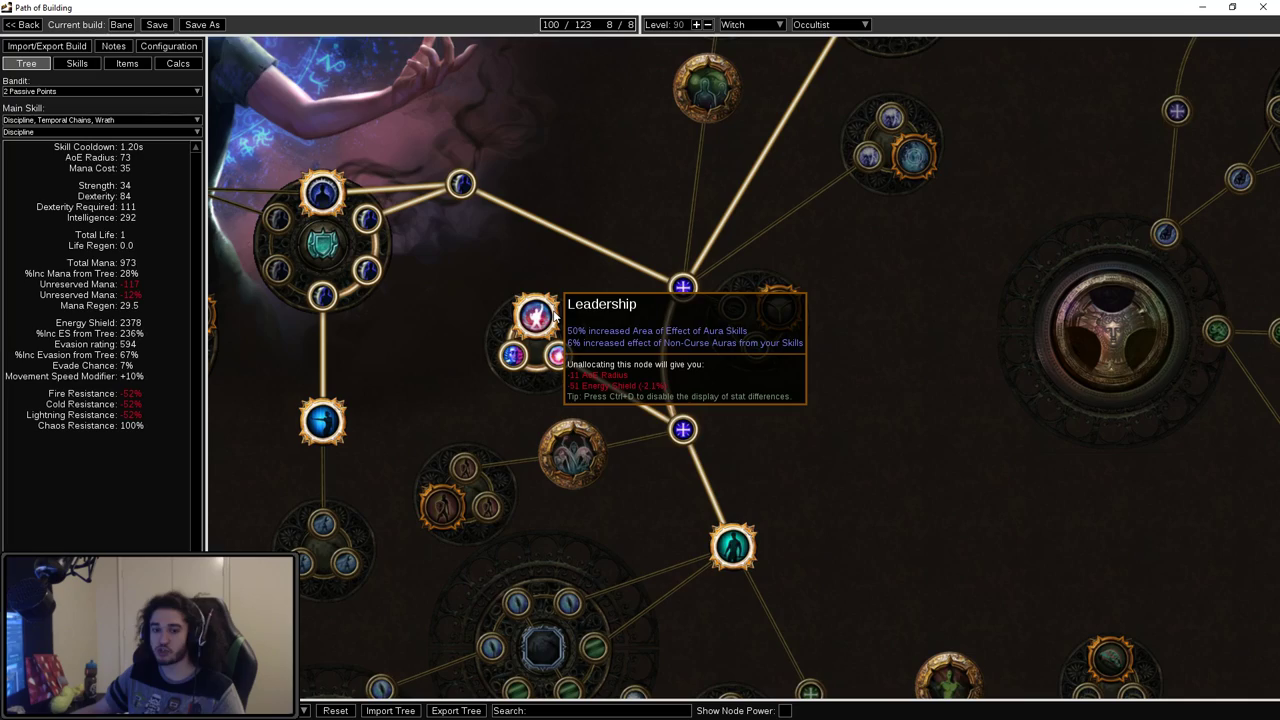
{"action": "scroll", "coordinate": [555, 316], "scroll_direction": "down", "scroll_amount": 1}
{"action": "scroll", "coordinate": [570, 330], "scroll_direction": "down", "scroll_amount": 1}
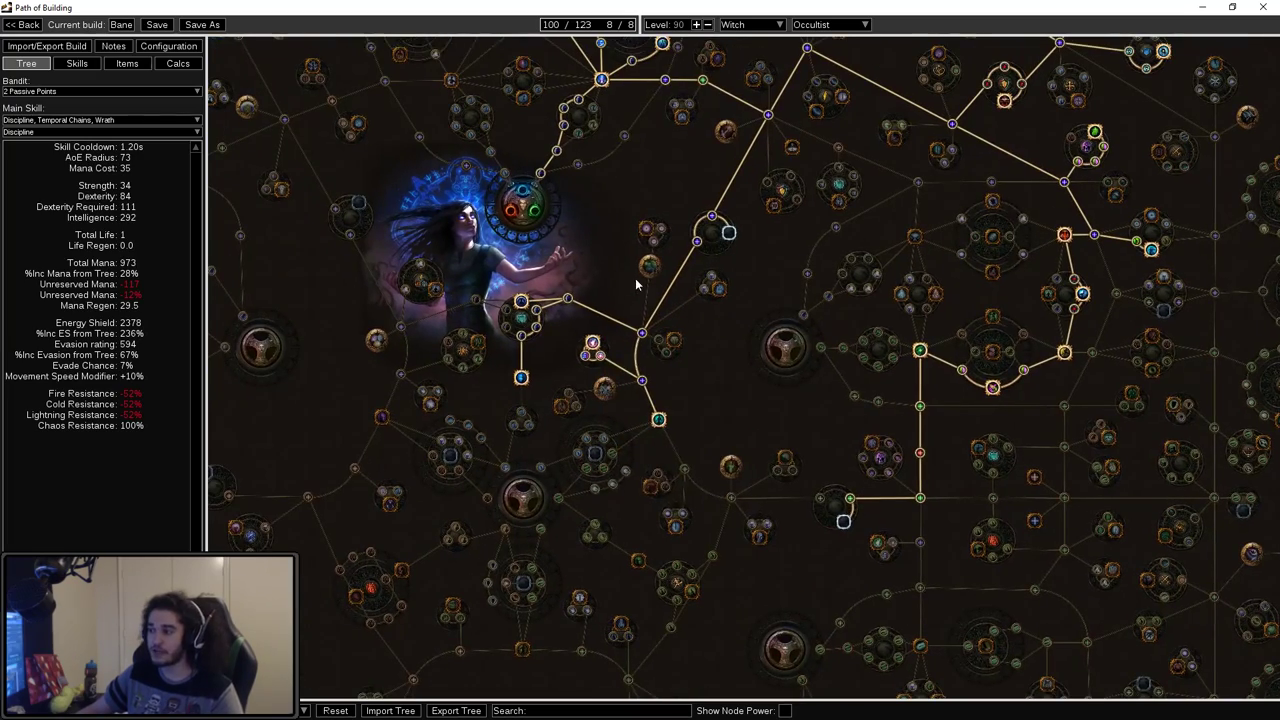
{"action": "scroll", "coordinate": [583, 355], "scroll_direction": "down", "scroll_amount": 1}
{"action": "scroll", "coordinate": [583, 365], "scroll_direction": "down", "scroll_amount": 1}
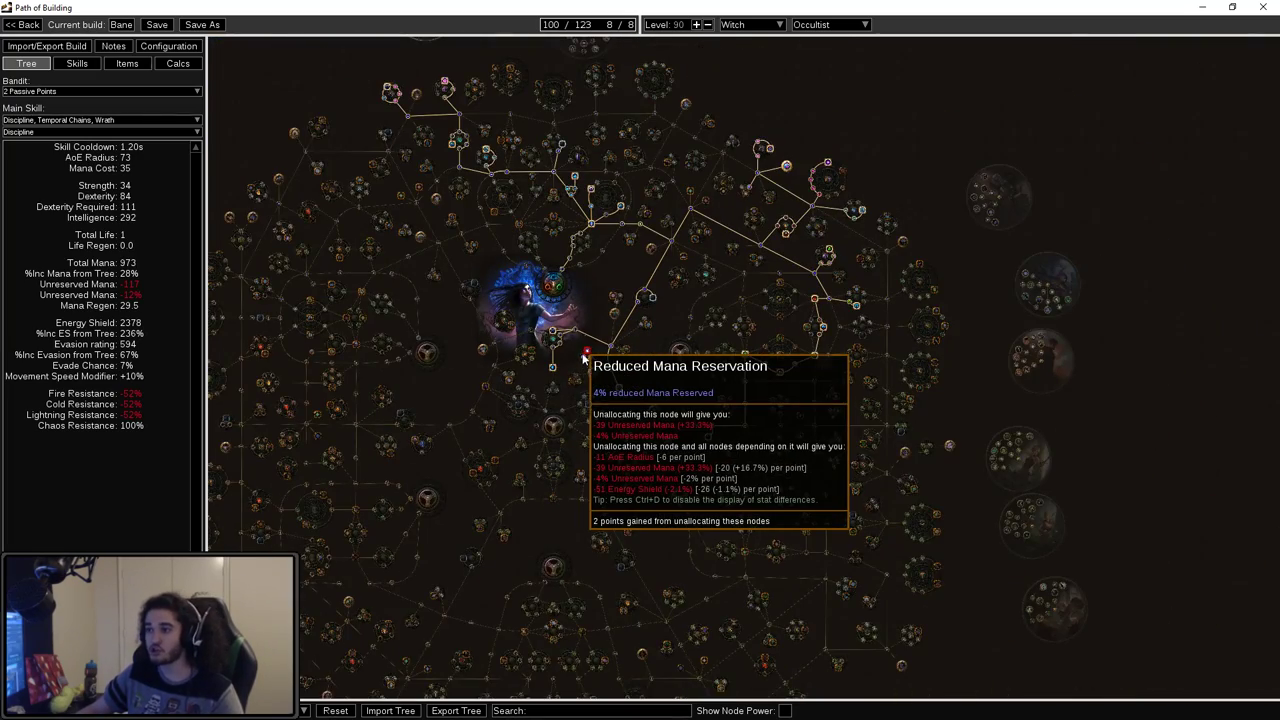
{"action": "scroll", "coordinate": [640, 372], "scroll_direction": "up", "scroll_amount": 4}
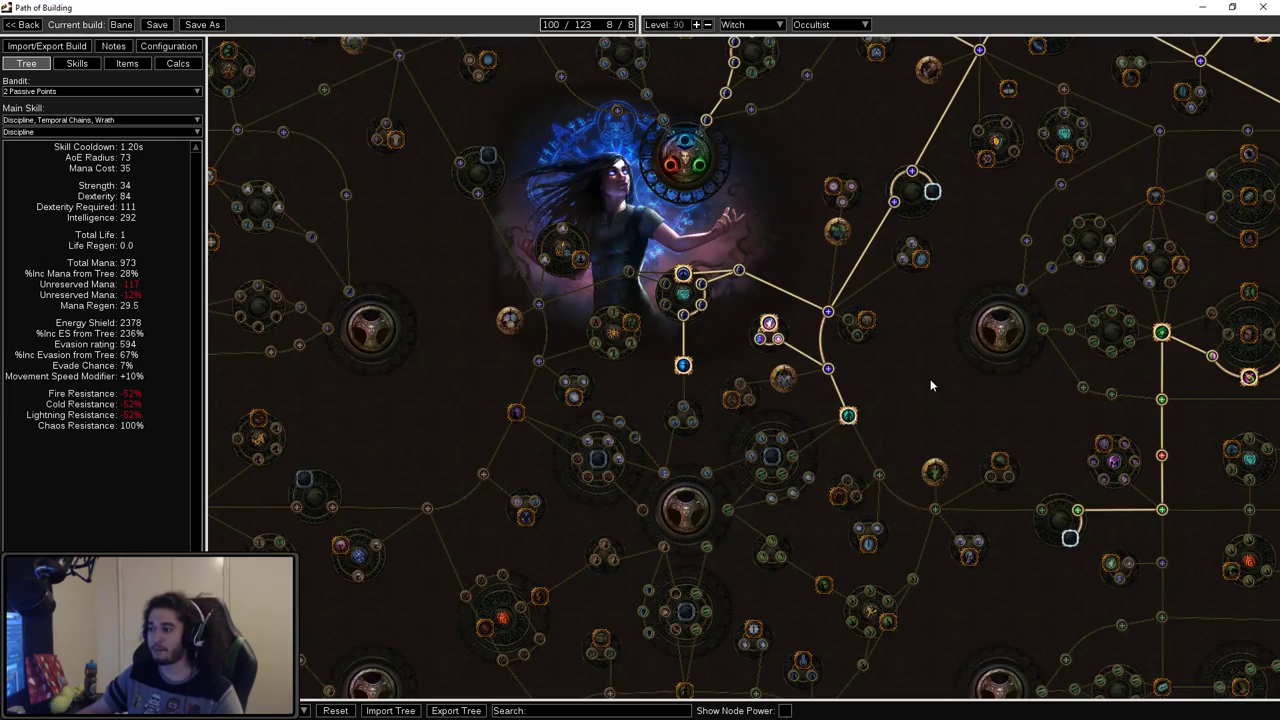
Step: Pan to the Method to the Madness cluster and inspect it
{"action": "mouse_move", "coordinate": [931, 383]}
{"action": "left_mouse_down"}
{"action": "mouse_move", "coordinate": [477, 246]}
{"action": "mouse_move", "coordinate": [665, 291]}
{"action": "left_mouse_up"}
{"action": "scroll", "coordinate": [665, 288], "scroll_direction": "up", "scroll_amount": 3}
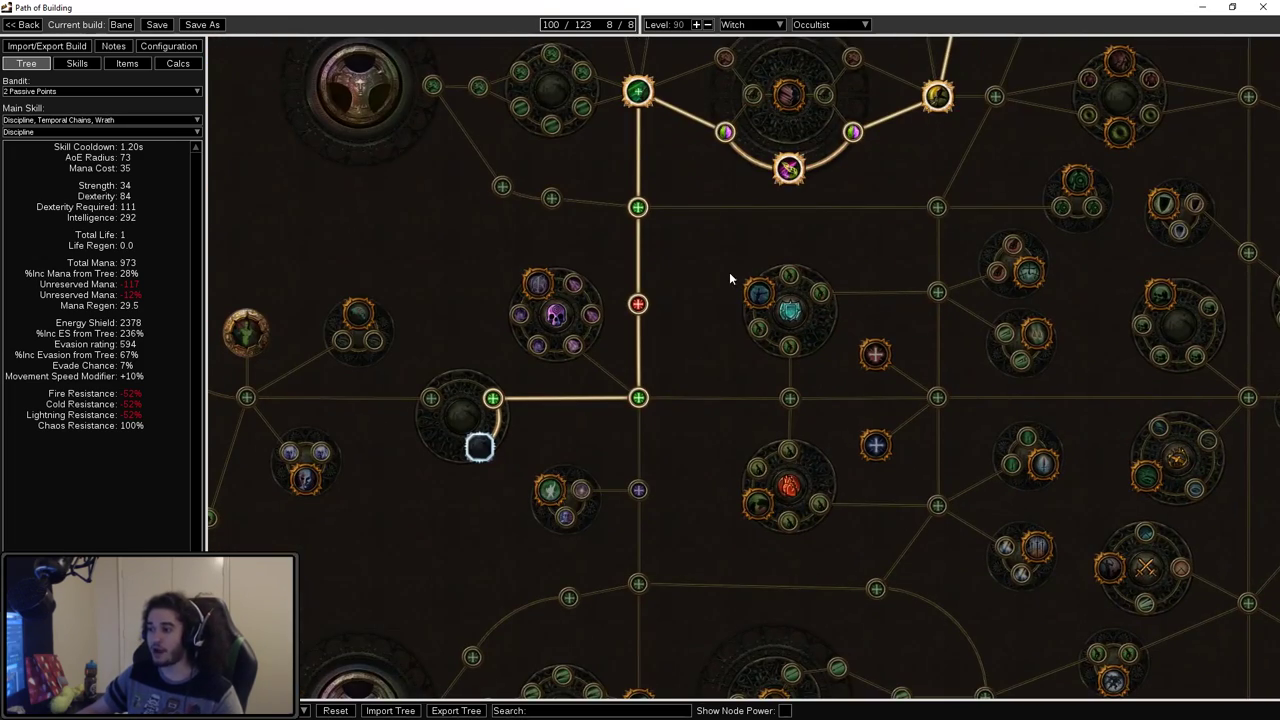
{"action": "left_click_drag", "start_coordinate": [564, 389], "coordinate": [586, 351]}
{"action": "scroll", "coordinate": [560, 288], "scroll_direction": "up", "scroll_amount": 2}
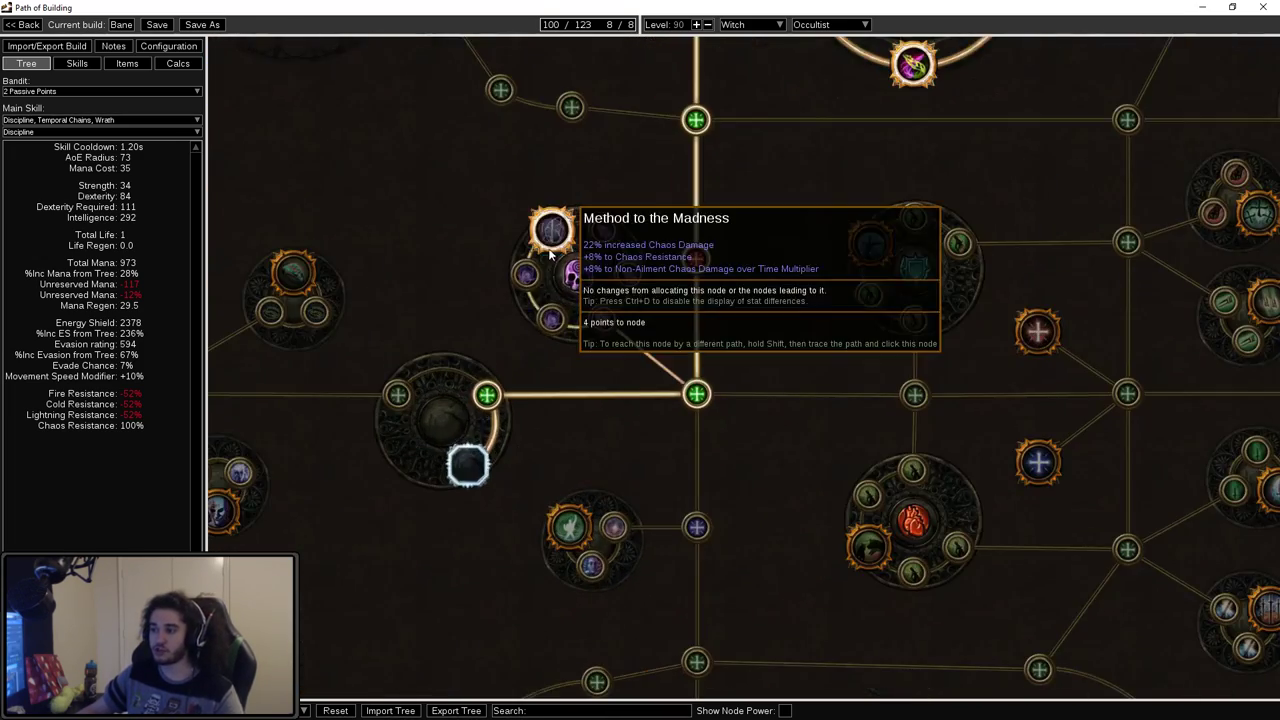
{"action": "scroll", "coordinate": [563, 300], "scroll_direction": "down", "scroll_amount": 2}
{"action": "scroll", "coordinate": [604, 340], "scroll_direction": "down", "scroll_amount": 4}
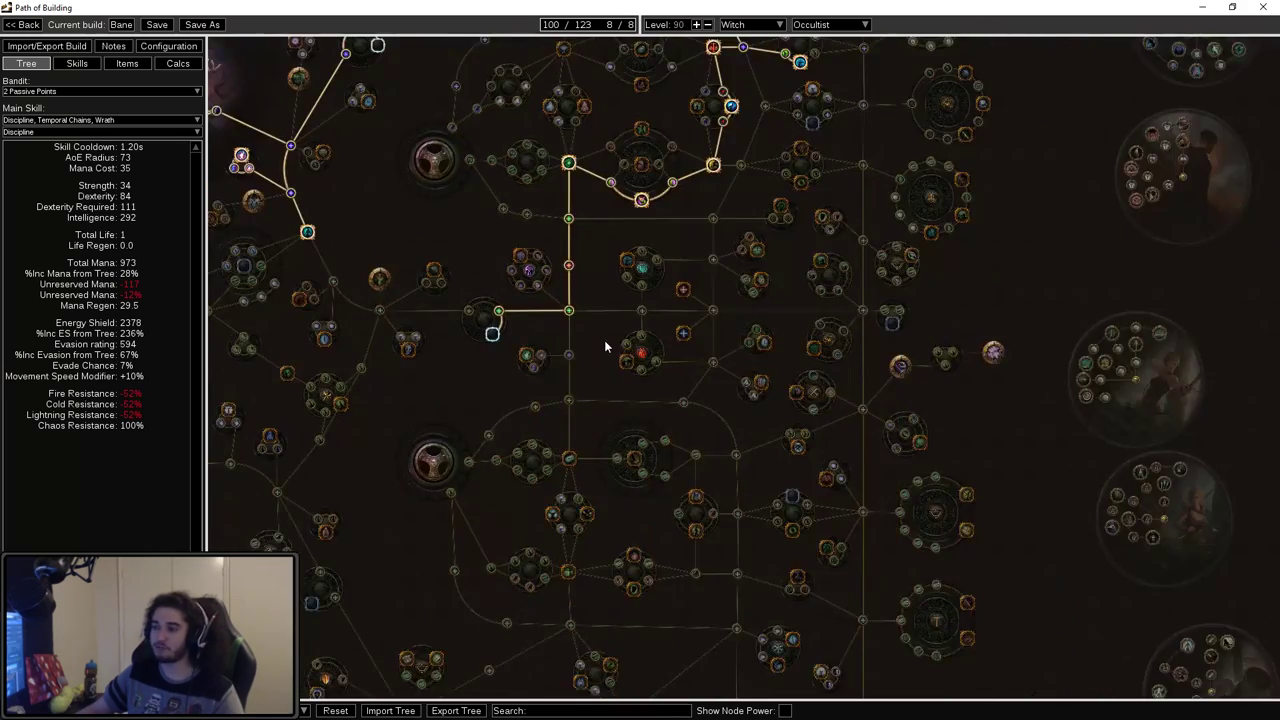
{"action": "left_click_drag", "start_coordinate": [548, 404], "coordinate": [648, 507]}
{"action": "left_click", "coordinate": [280, 710]}
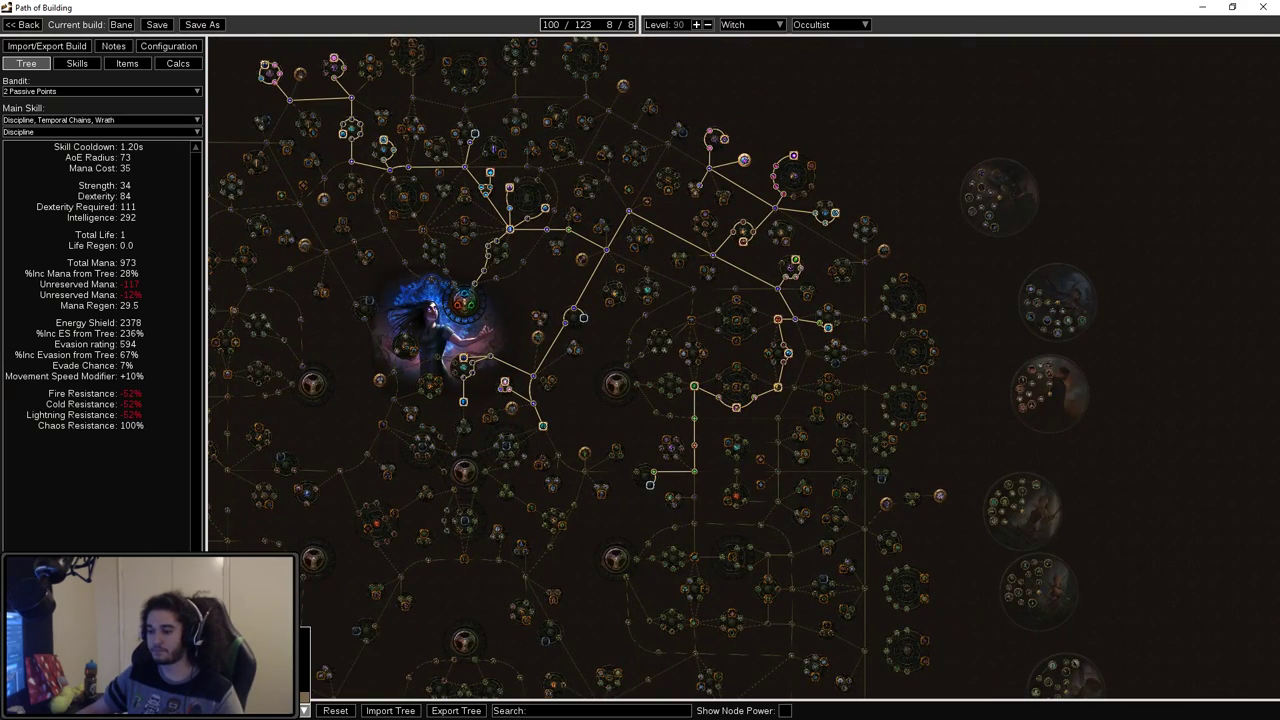
Step: Activate the 117-point tree and review the jewel socket and Influence nodes
{"action": "left_click", "coordinate": [200, 540]}
{"action": "scroll", "coordinate": [697, 539], "scroll_direction": "up", "scroll_amount": 2}
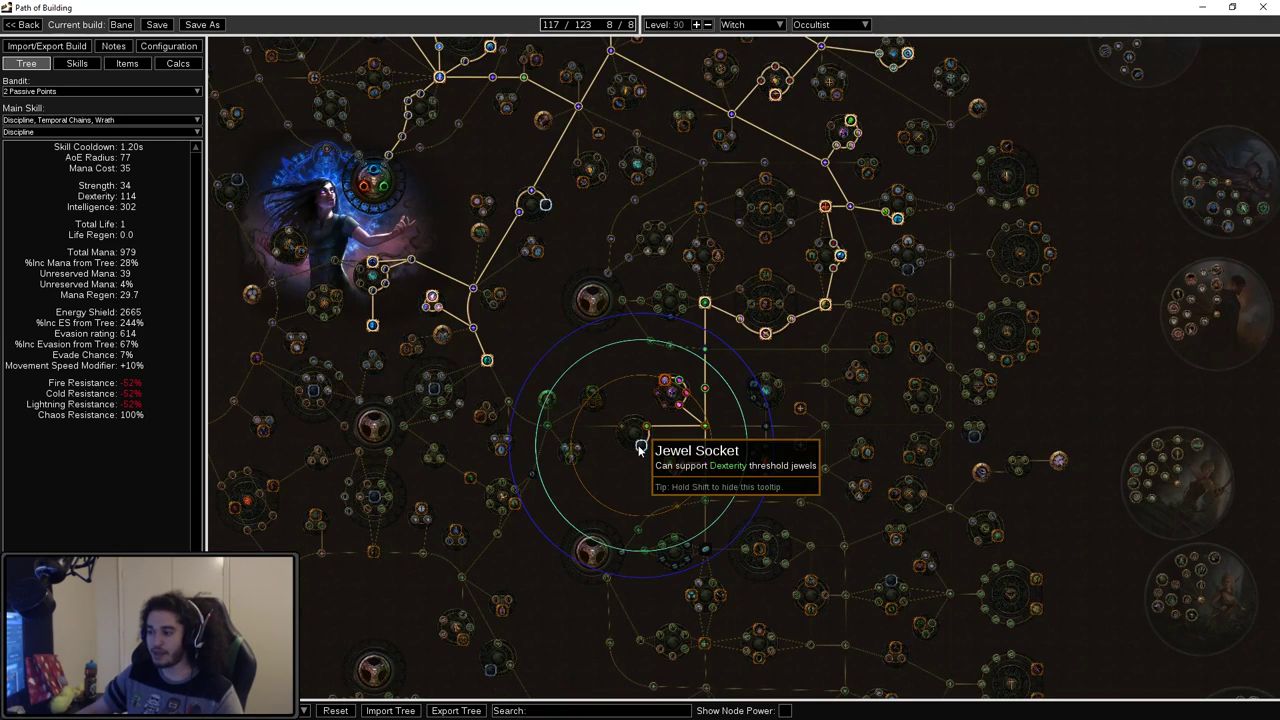
{"action": "mouse_move", "coordinate": [608, 401]}
{"action": "left_mouse_down"}
{"action": "mouse_move", "coordinate": [557, 334]}
{"action": "mouse_move", "coordinate": [524, 320]}
{"action": "left_mouse_up"}
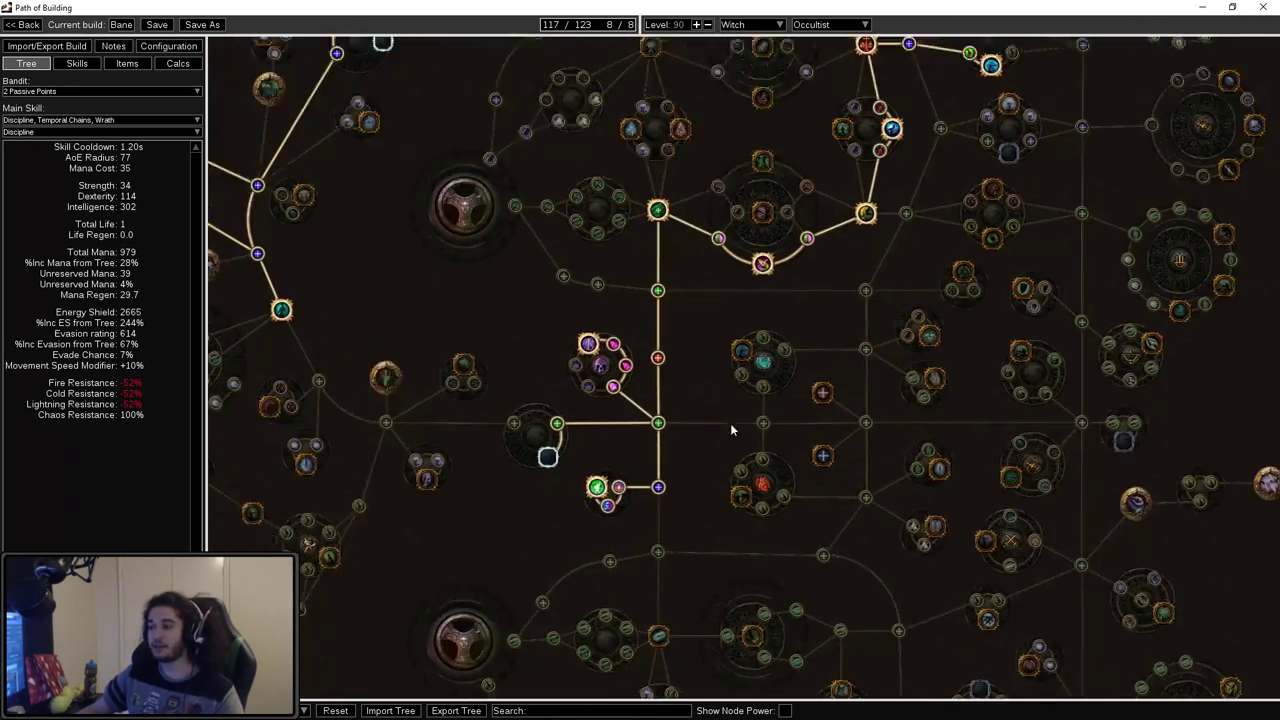
{"action": "scroll", "coordinate": [730, 423], "scroll_direction": "down", "scroll_amount": 3}
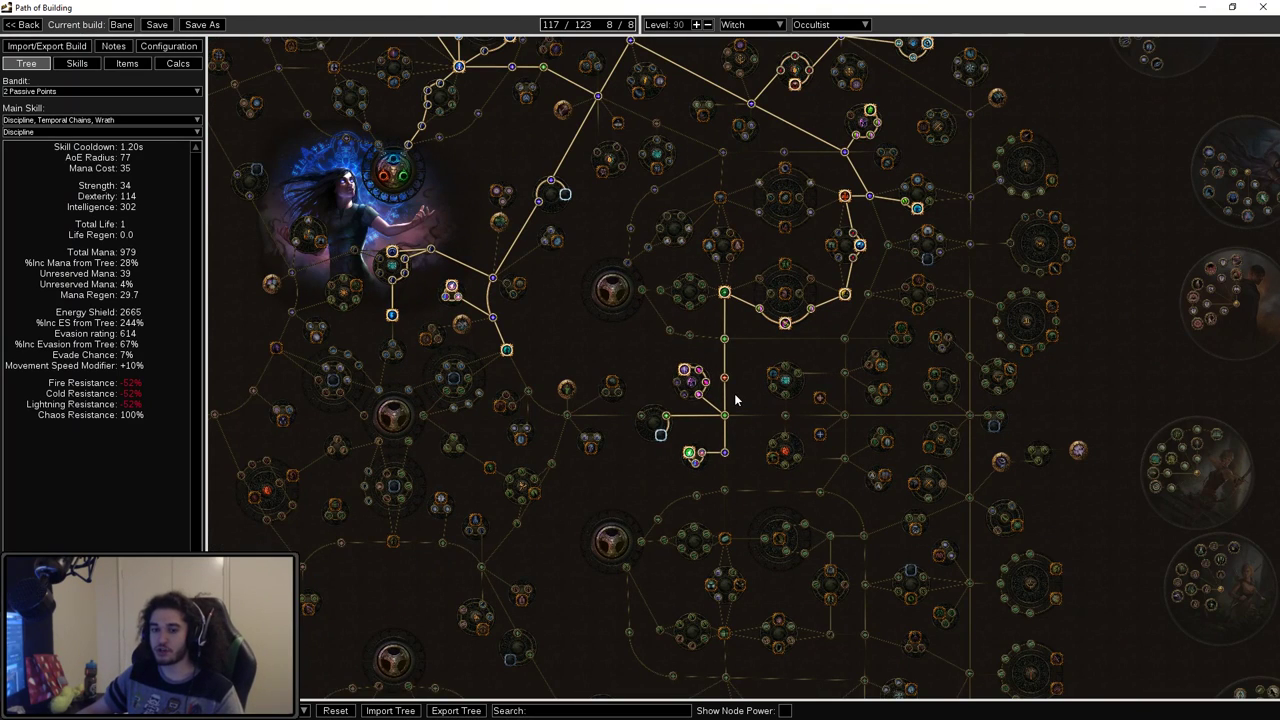
{"action": "scroll", "coordinate": [750, 368], "scroll_direction": "up", "scroll_amount": 3}
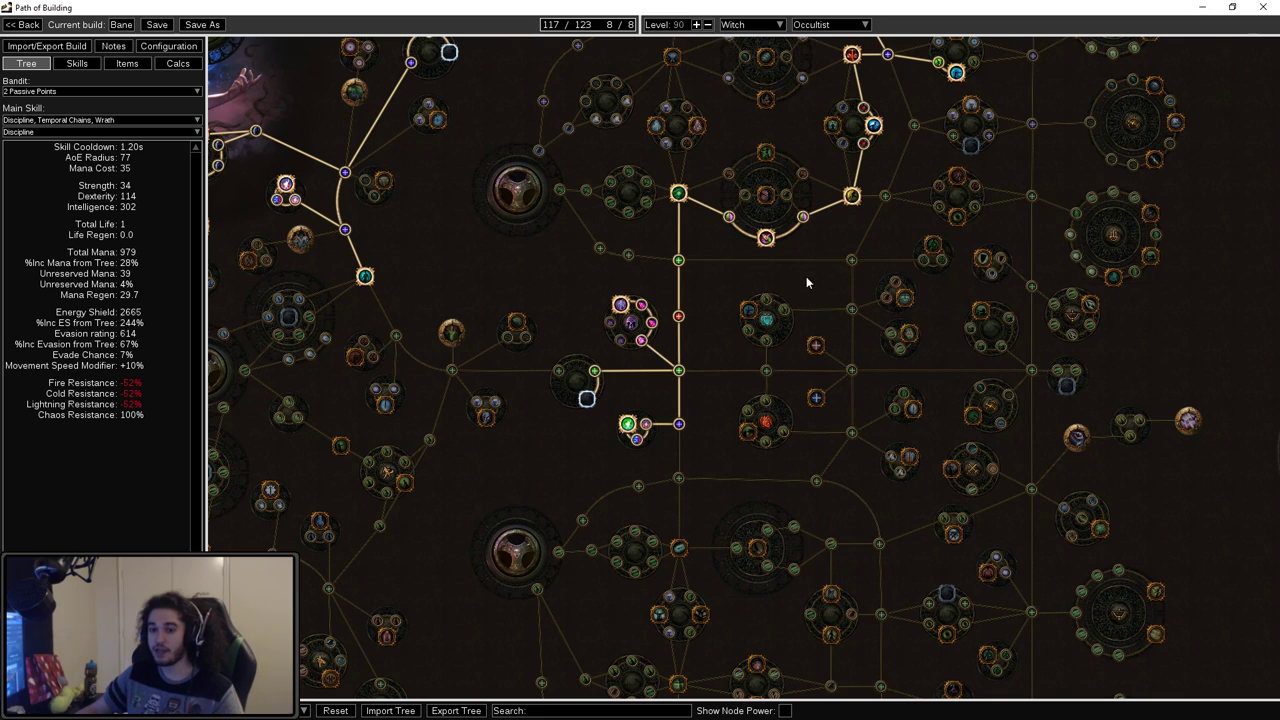
{"action": "scroll", "coordinate": [814, 259], "scroll_direction": "down", "scroll_amount": 3}
{"action": "left_click_drag", "start_coordinate": [700, 350], "coordinate": [661, 427]}
{"action": "mouse_move", "coordinate": [609, 394]}
{"action": "left_mouse_down"}
{"action": "mouse_move", "coordinate": [606, 372]}
{"action": "mouse_move", "coordinate": [814, 434]}
{"action": "left_mouse_up"}
{"action": "mouse_move", "coordinate": [722, 424]}
{"action": "left_mouse_down"}
{"action": "mouse_move", "coordinate": [684, 400]}
{"action": "mouse_move", "coordinate": [729, 478]}
{"action": "mouse_move", "coordinate": [721, 466]}
{"action": "mouse_move", "coordinate": [724, 493]}
{"action": "left_mouse_up"}
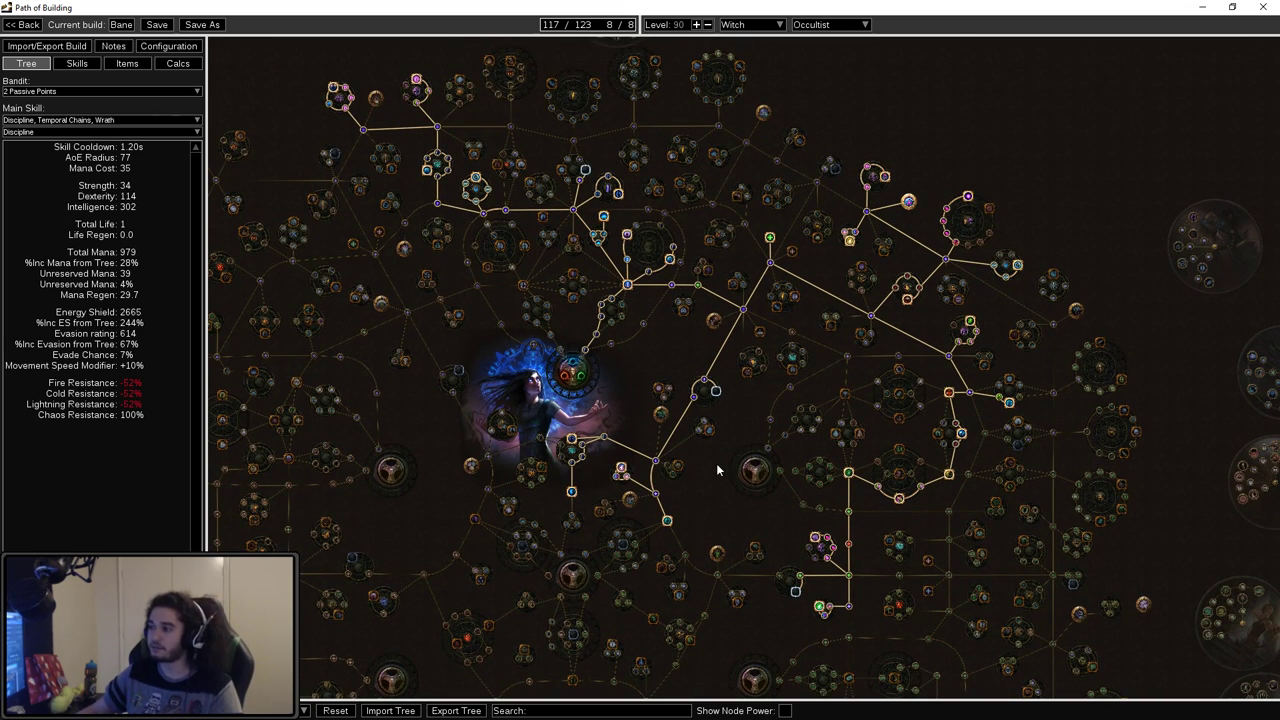
{"action": "scroll", "coordinate": [760, 540], "scroll_direction": "up", "scroll_amount": 4}
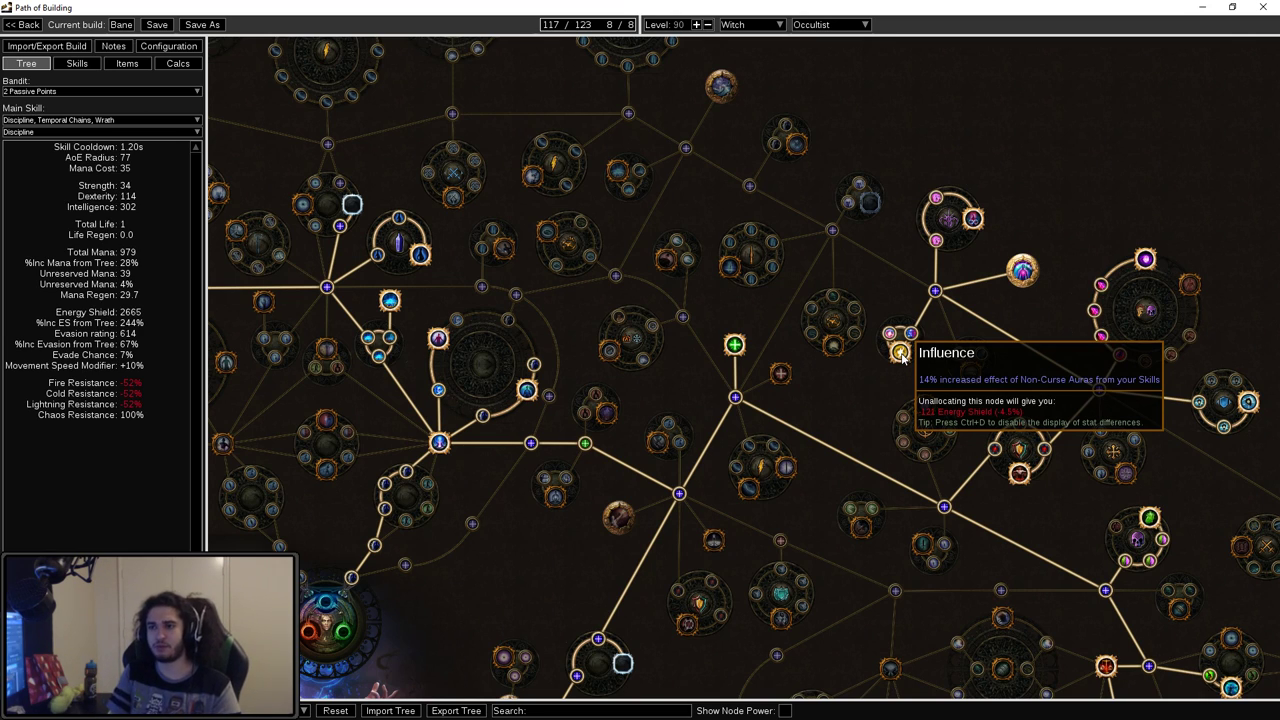
{"action": "mouse_move", "coordinate": [375, 370]}
{"action": "left_mouse_down"}
{"action": "mouse_move", "coordinate": [588, 289]}
{"action": "mouse_move", "coordinate": [631, 446]}
{"action": "mouse_move", "coordinate": [673, 348]}
{"action": "left_mouse_up"}
{"action": "scroll", "coordinate": [673, 348], "scroll_direction": "up", "scroll_amount": 1}
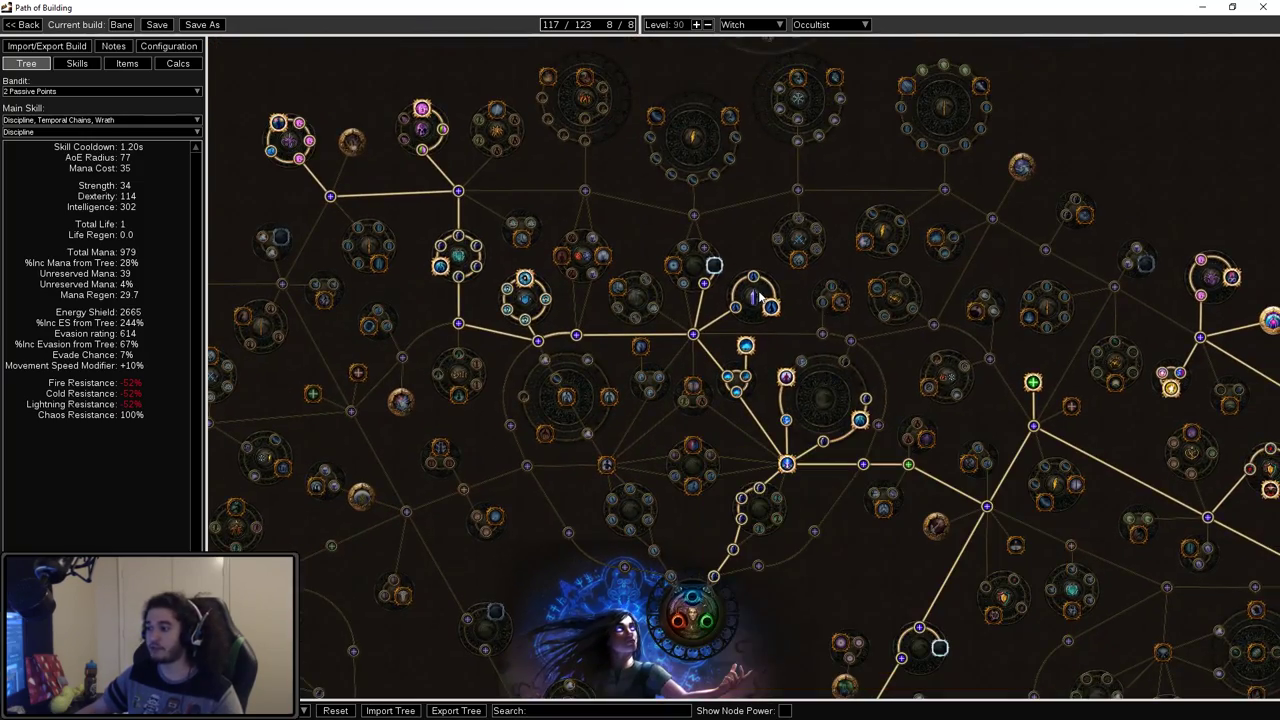
{"action": "left_click_drag", "start_coordinate": [720, 306], "coordinate": [770, 310]}
{"action": "scroll", "coordinate": [770, 310], "scroll_direction": "up", "scroll_amount": 1}
{"action": "scroll", "coordinate": [770, 310], "scroll_direction": "down", "scroll_amount": 3}
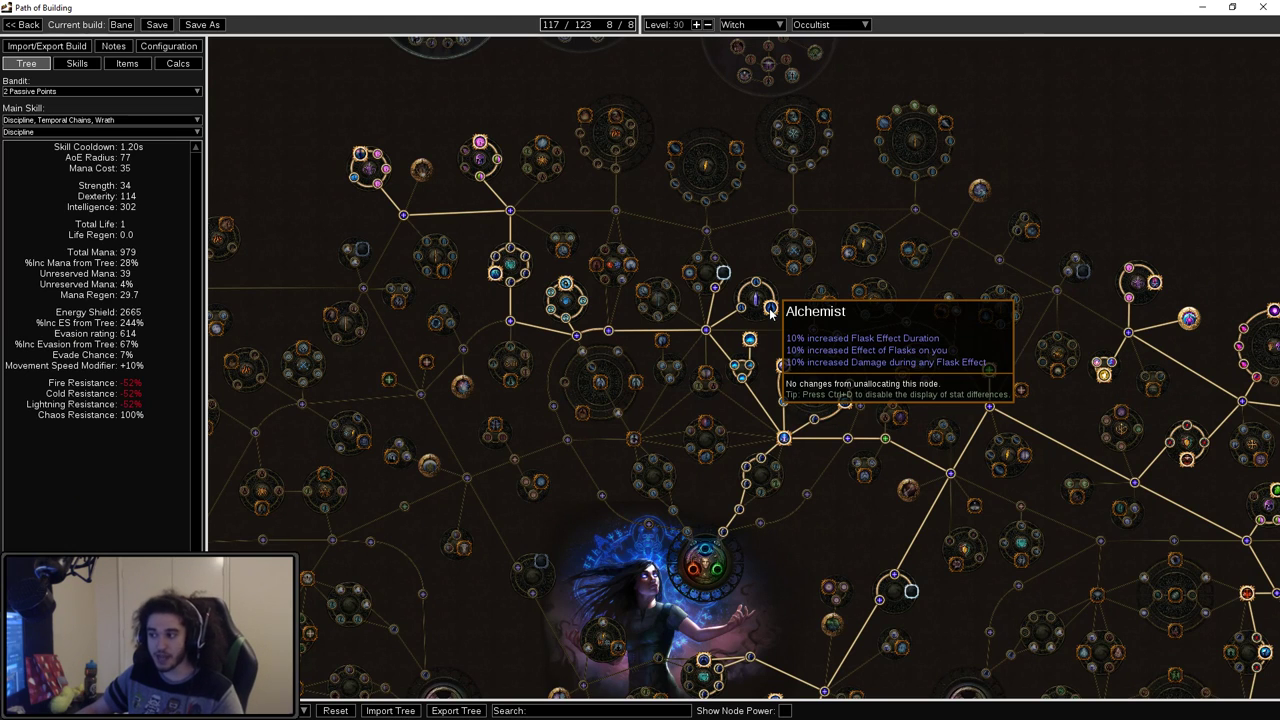
{"action": "left_click_drag", "start_coordinate": [758, 317], "coordinate": [750, 303]}
{"action": "scroll", "coordinate": [750, 303], "scroll_direction": "up", "scroll_amount": 3}
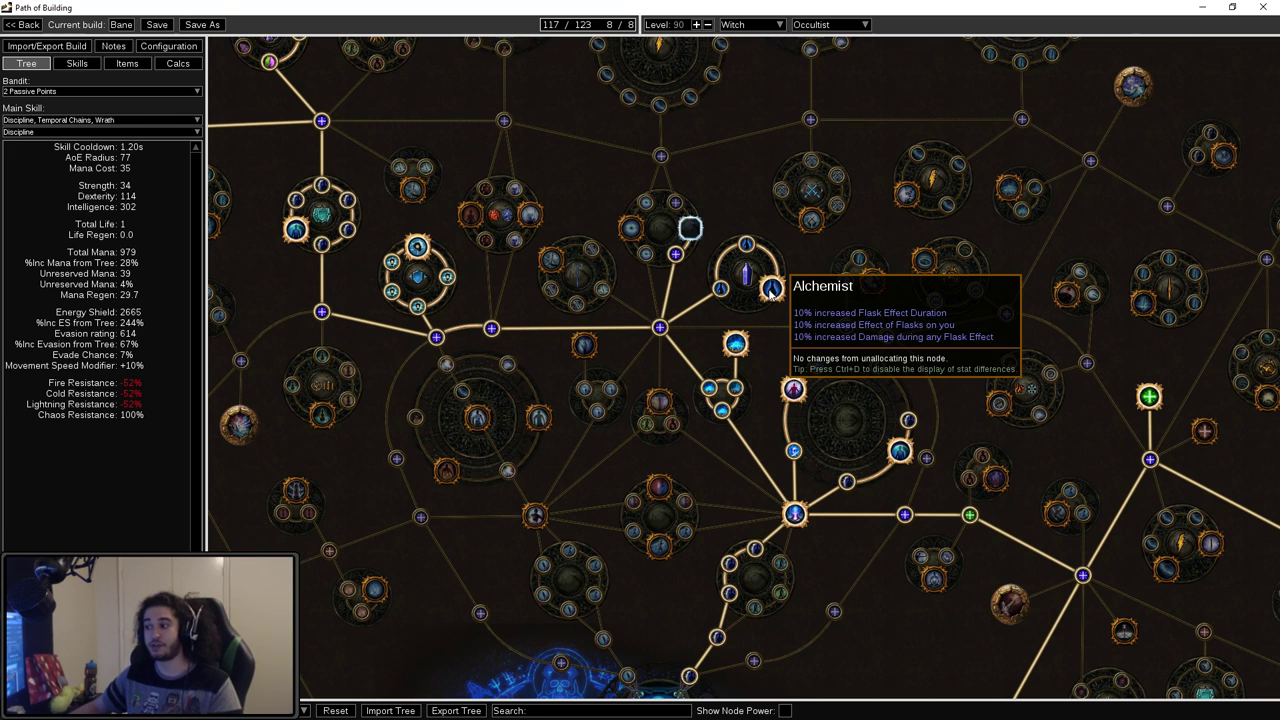
{"action": "scroll", "coordinate": [922, 359], "scroll_direction": "down", "scroll_amount": 5}
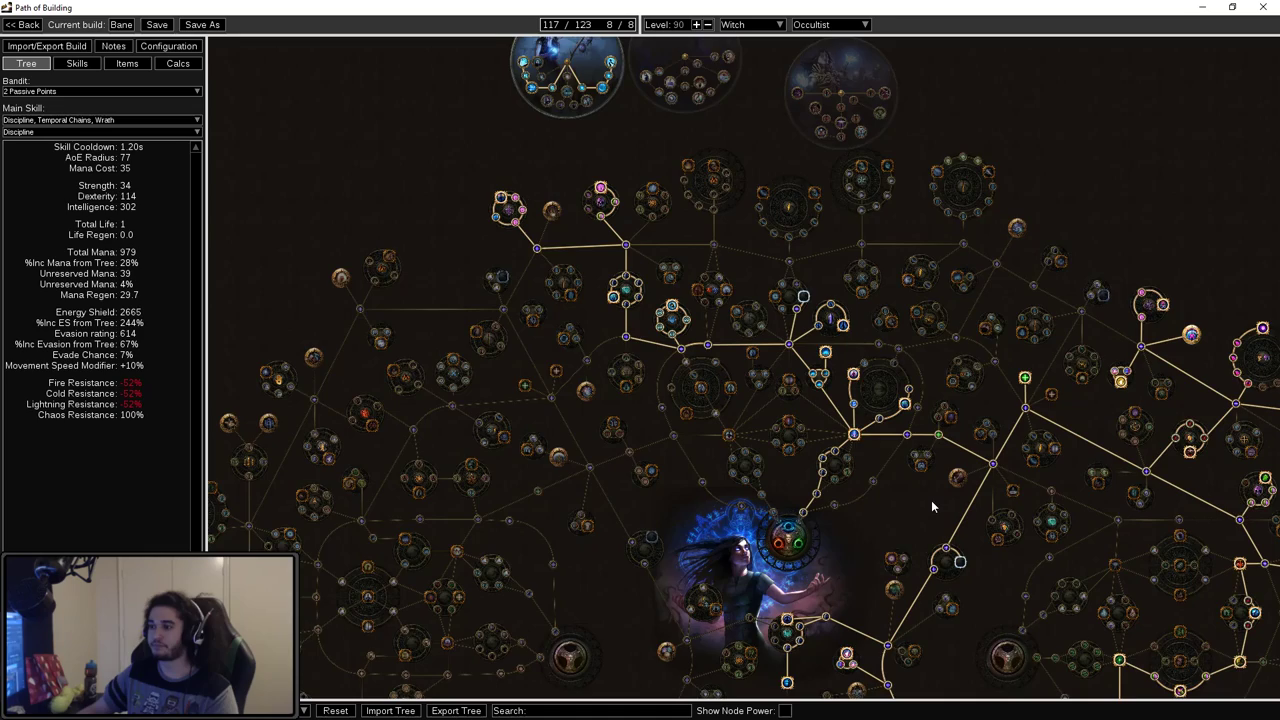
{"action": "left_click_drag", "start_coordinate": [931, 500], "coordinate": [840, 401]}
{"action": "mouse_move", "coordinate": [320, 378]}
{"action": "left_mouse_down"}
{"action": "mouse_move", "coordinate": [410, 445]}
{"action": "mouse_move", "coordinate": [378, 415]}
{"action": "left_mouse_up"}
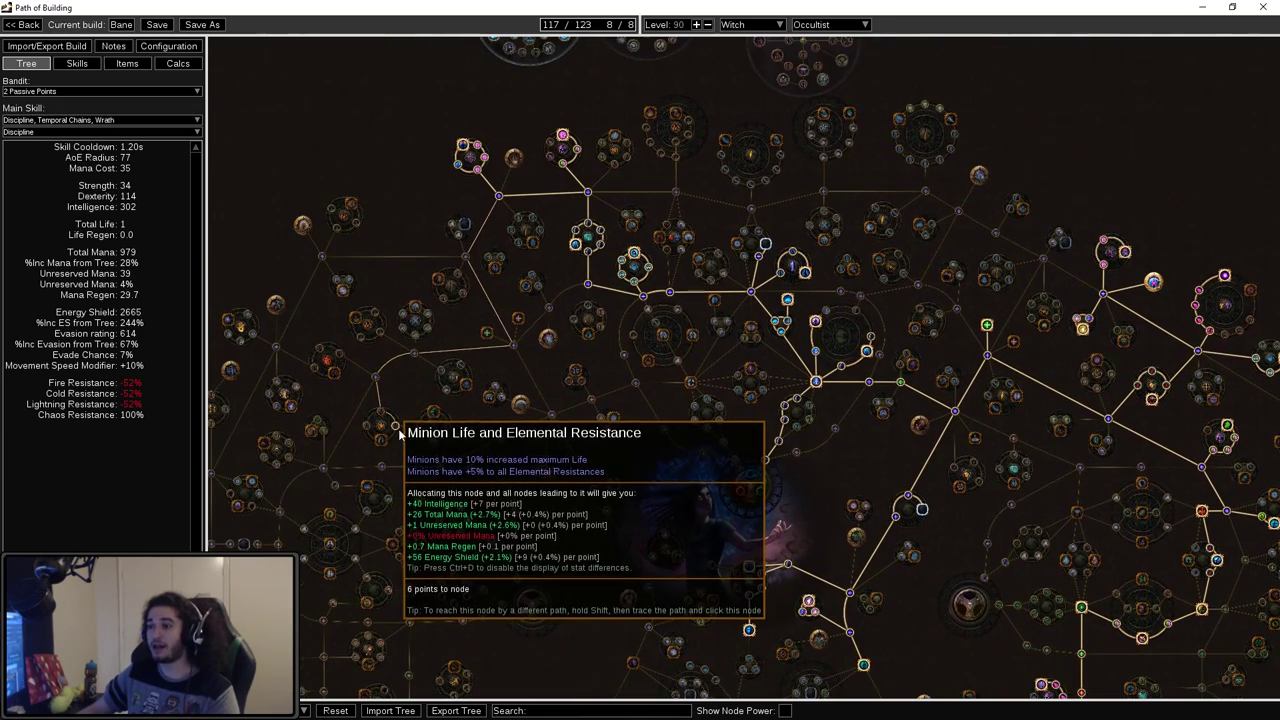
{"action": "left_click_drag", "start_coordinate": [267, 159], "coordinate": [207, 80]}
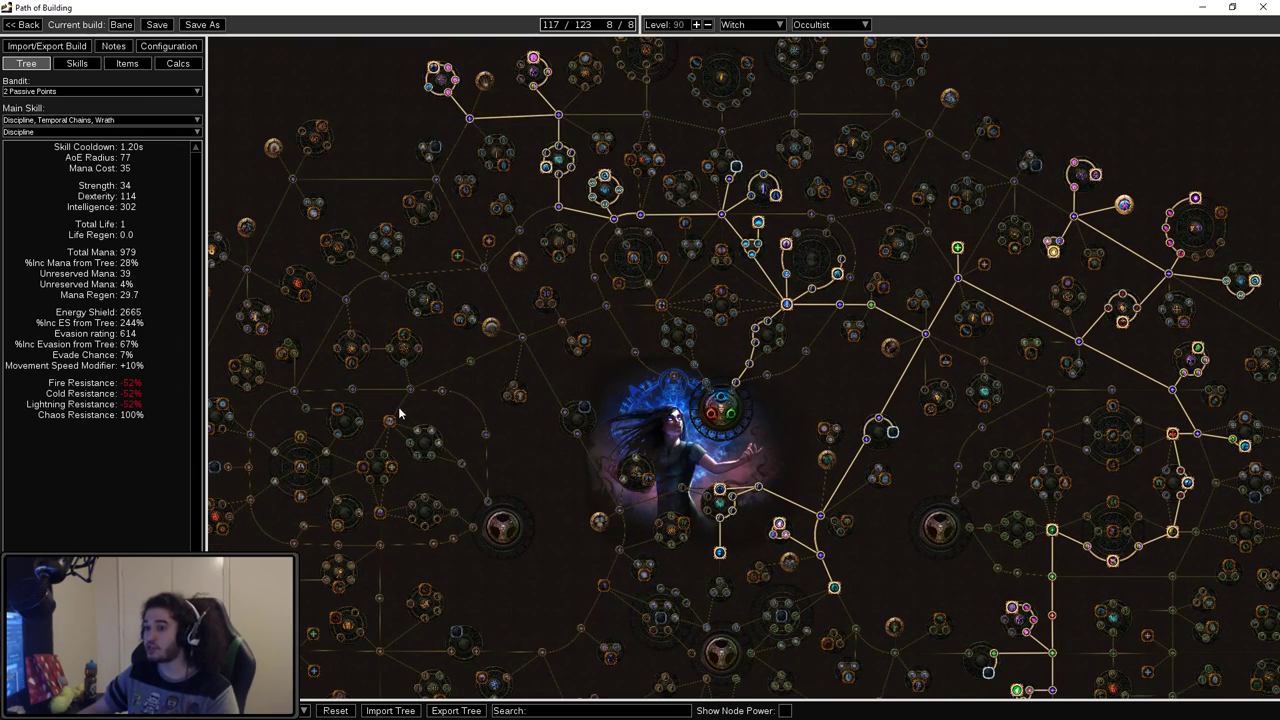
{"action": "mouse_move", "coordinate": [474, 360]}
{"action": "left_mouse_down"}
{"action": "mouse_move", "coordinate": [451, 451]}
{"action": "mouse_move", "coordinate": [448, 650]}
{"action": "left_mouse_up"}
{"action": "scroll", "coordinate": [486, 243], "scroll_direction": "up", "scroll_amount": 6}
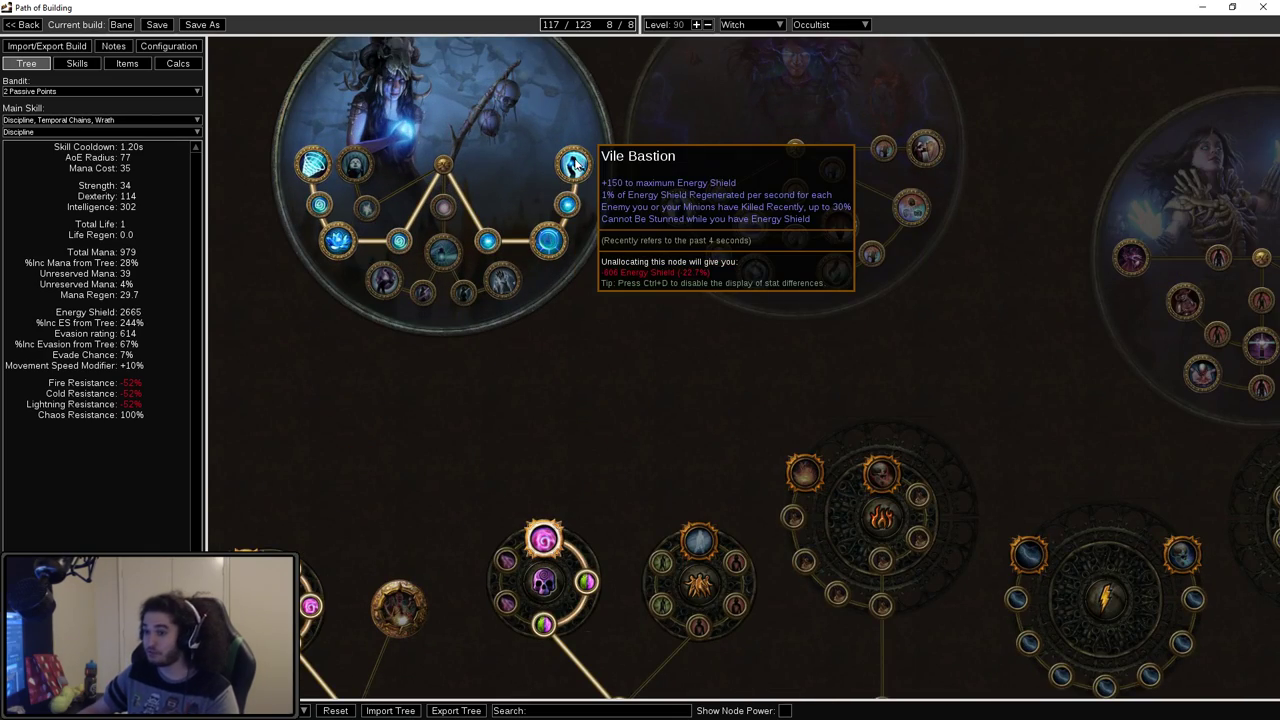
{"action": "scroll", "coordinate": [573, 165], "scroll_direction": "down", "scroll_amount": 7}
{"action": "left_click_drag", "start_coordinate": [487, 490], "coordinate": [345, 290]}
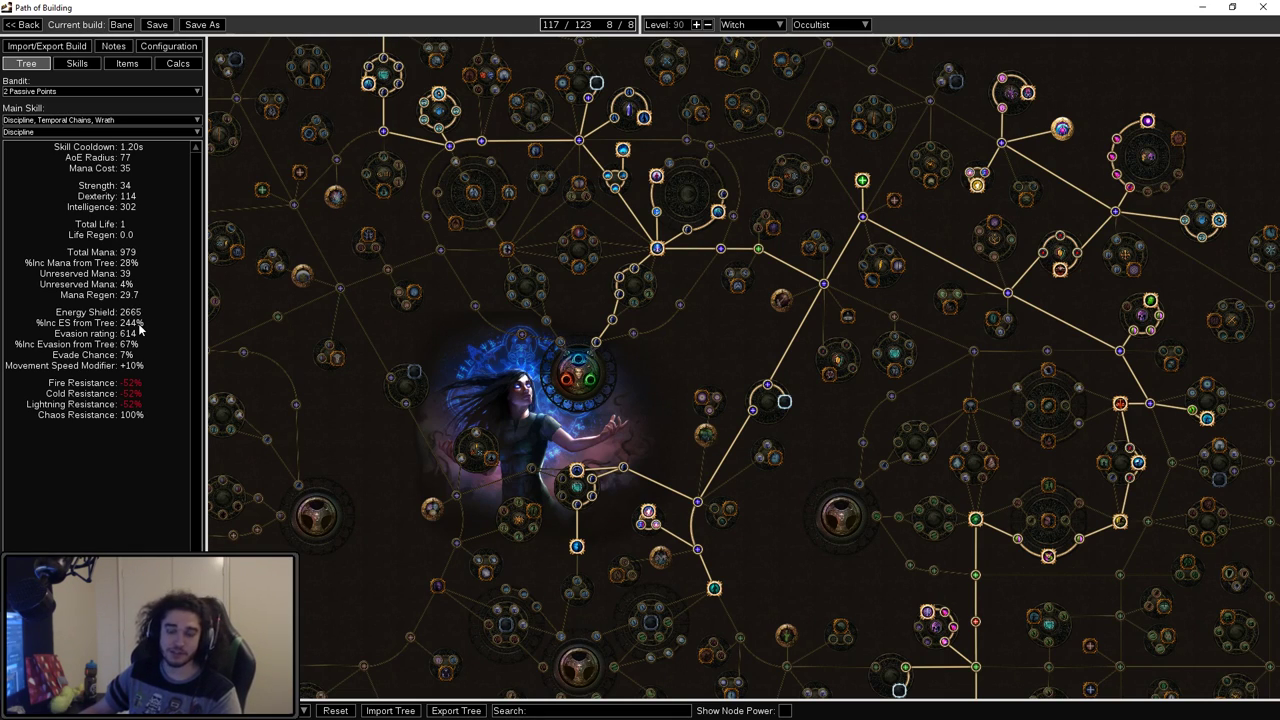
{"action": "left_click_drag", "start_coordinate": [745, 432], "coordinate": [836, 346]}
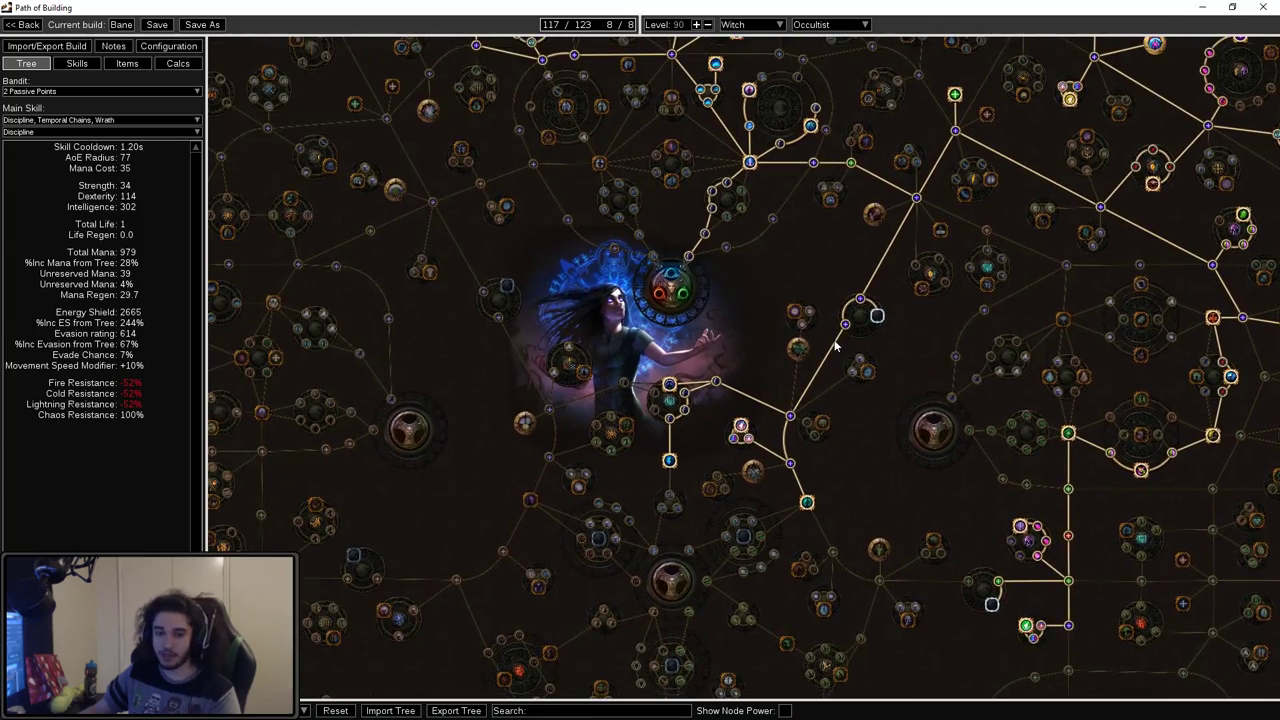
{"action": "mouse_move", "coordinate": [749, 354]}
{"action": "left_mouse_down"}
{"action": "mouse_move", "coordinate": [692, 140]}
{"action": "mouse_move", "coordinate": [650, 283]}
{"action": "mouse_move", "coordinate": [664, 370]}
{"action": "left_mouse_up"}
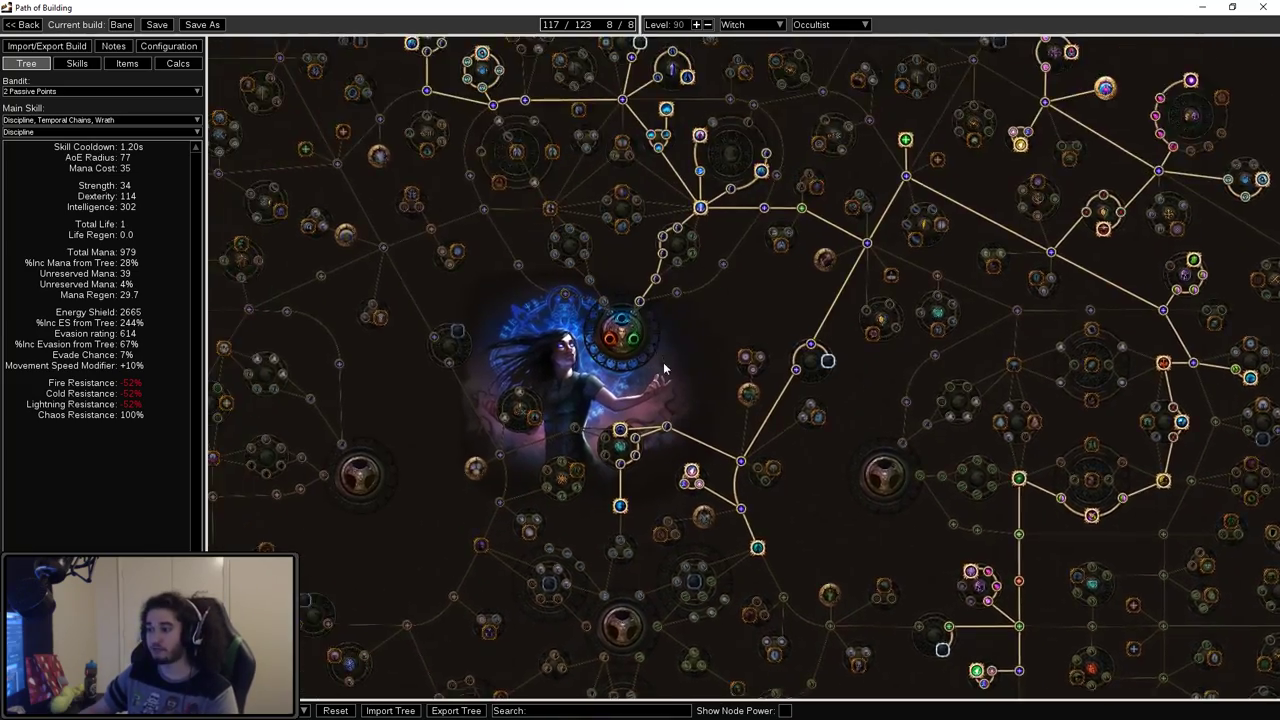
{"action": "scroll", "coordinate": [664, 370], "scroll_direction": "down", "scroll_amount": 3}
{"action": "scroll", "coordinate": [676, 370], "scroll_direction": "up", "scroll_amount": 5}
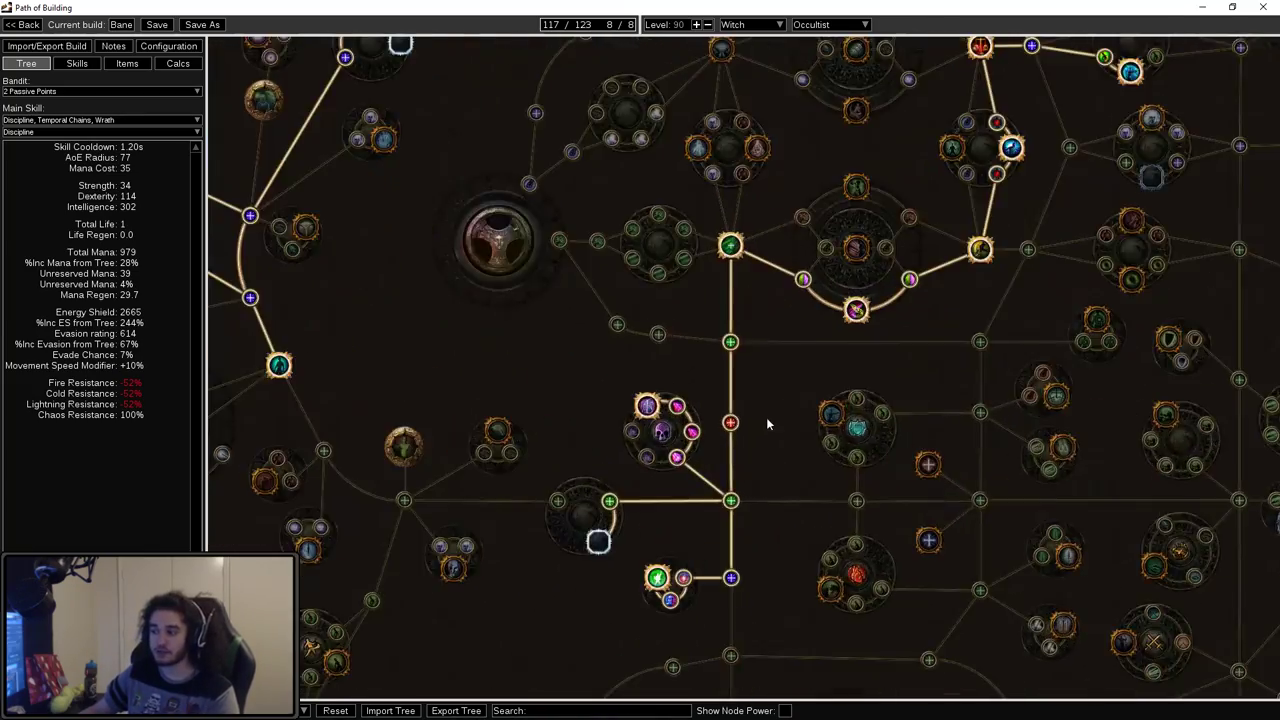
{"action": "scroll", "coordinate": [740, 220], "scroll_direction": "down", "scroll_amount": 6}
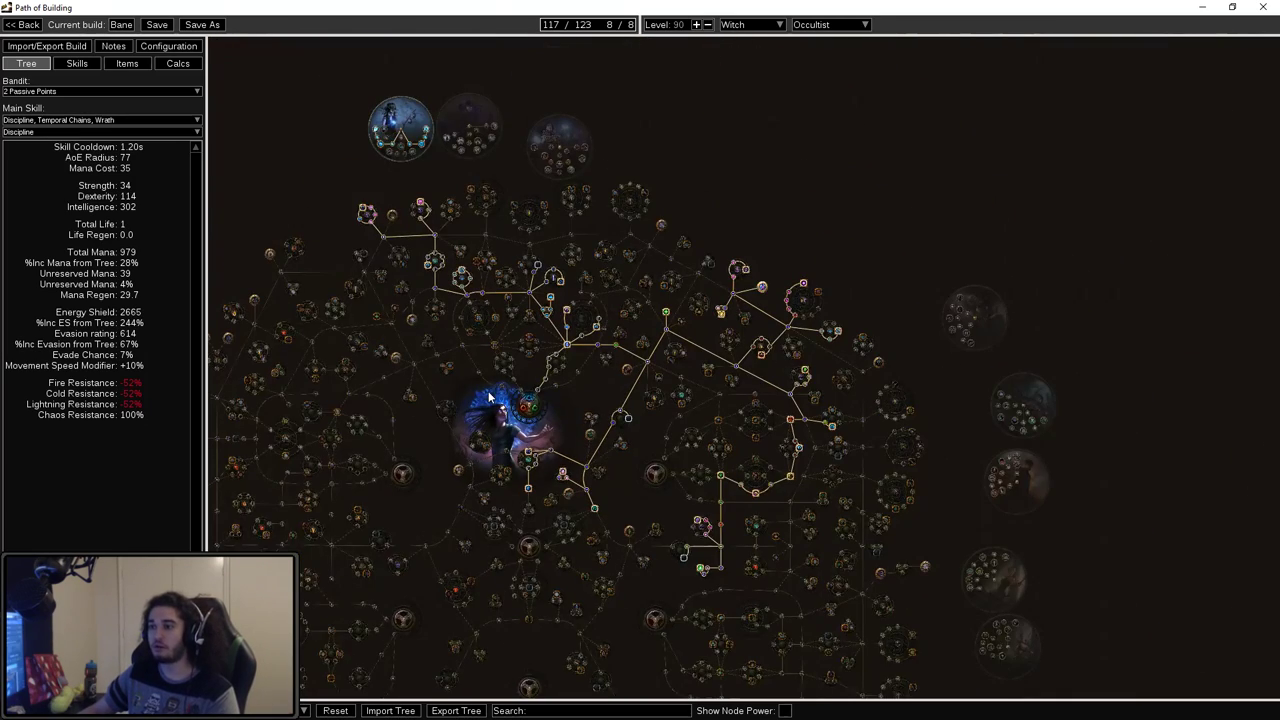
{"action": "left_click", "coordinate": [77, 63]}
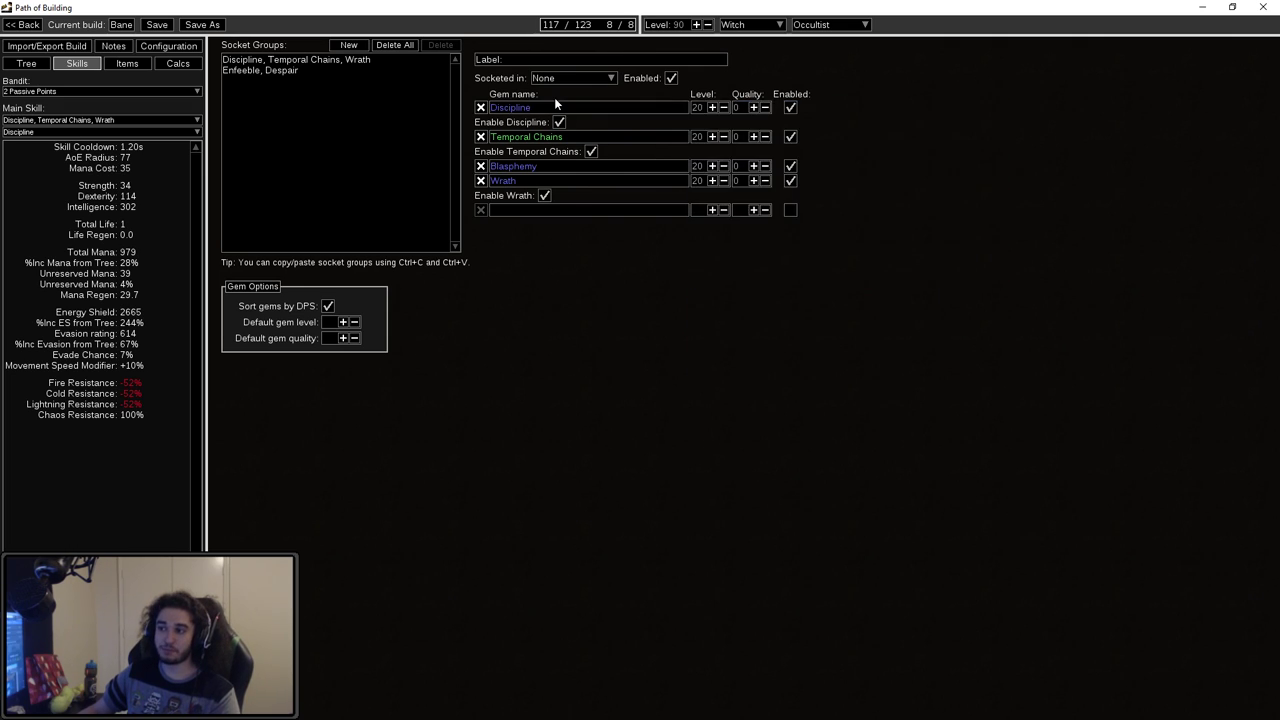
{"action": "mouse_move", "coordinate": [551, 106]}
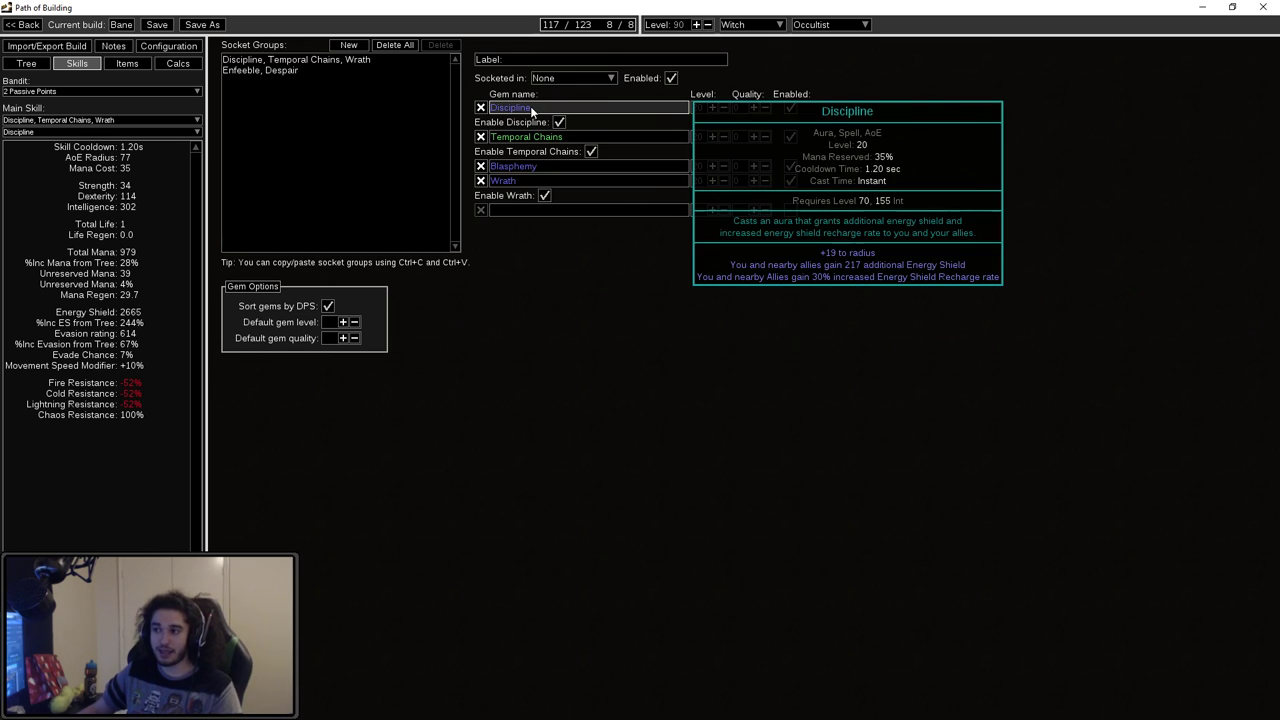
{"action": "key", "text": "Return"}
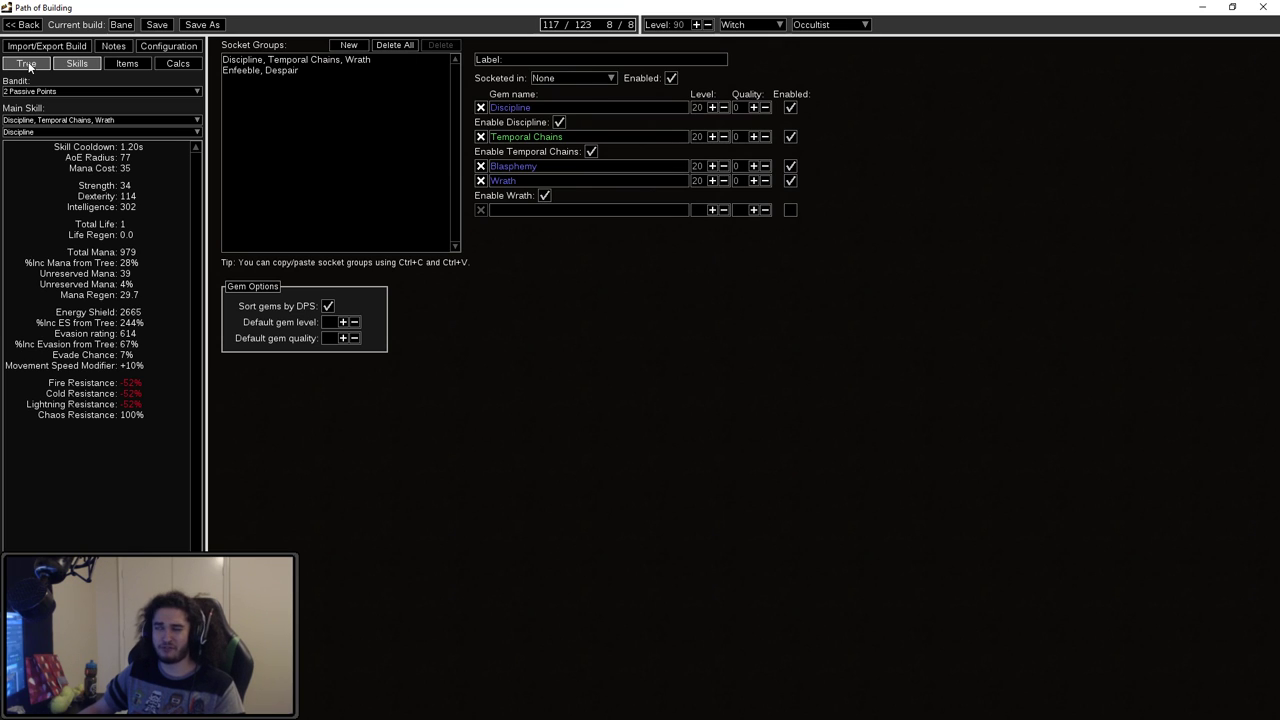
Step: Return to the tree and inspect Arcane Will near the jewel socket
{"action": "left_click", "coordinate": [29, 66]}
{"action": "scroll", "coordinate": [533, 325], "scroll_direction": "up", "scroll_amount": 5}
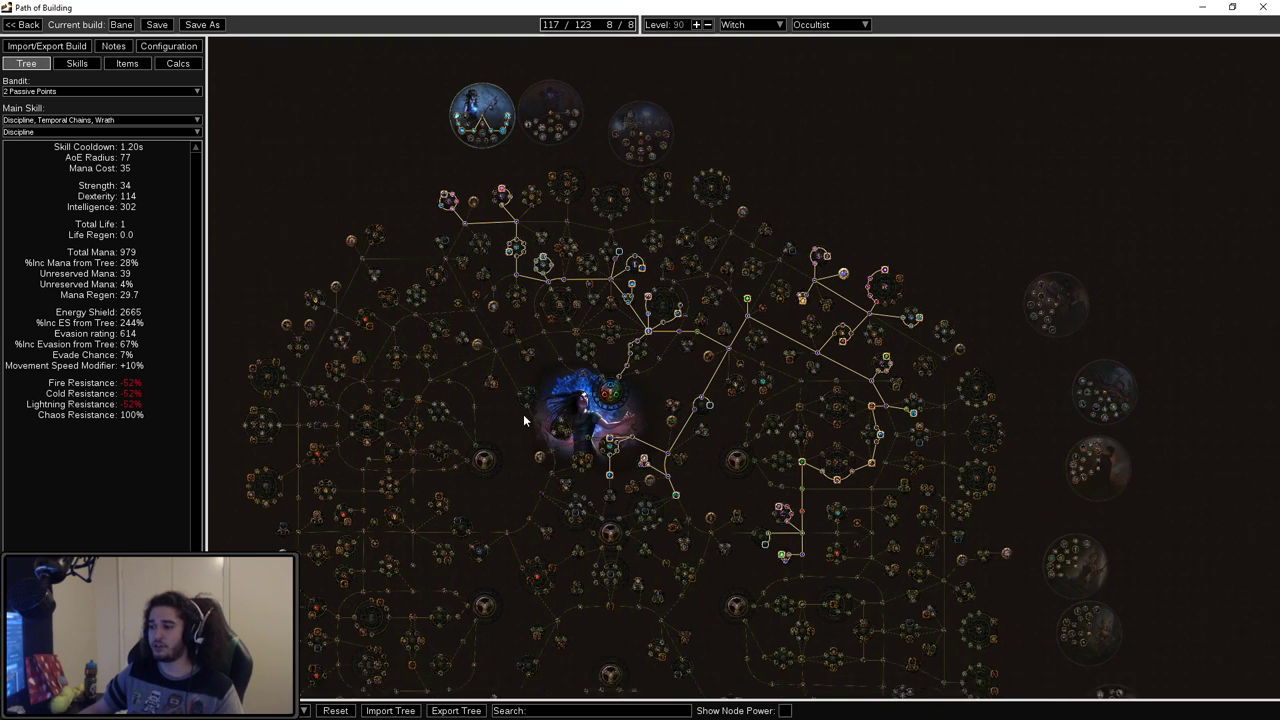
{"action": "mouse_move", "coordinate": [612, 332]}
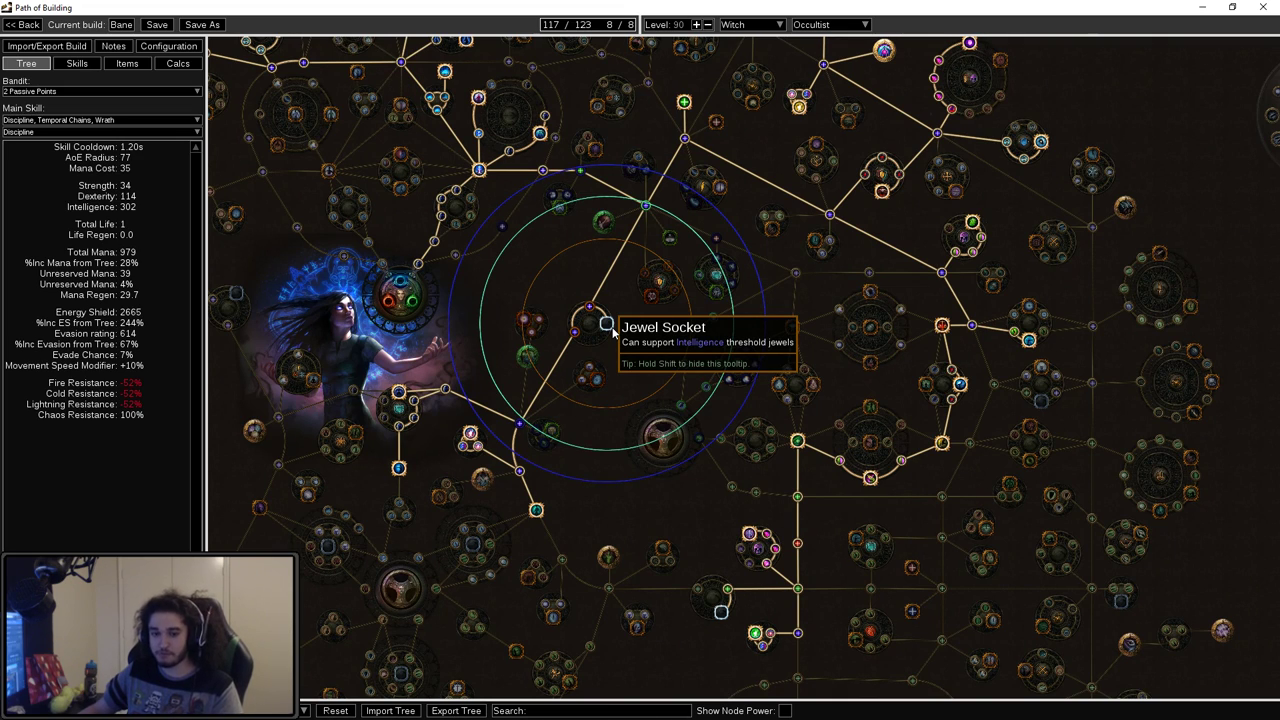
{"action": "left_click_drag", "start_coordinate": [471, 251], "coordinate": [551, 320]}
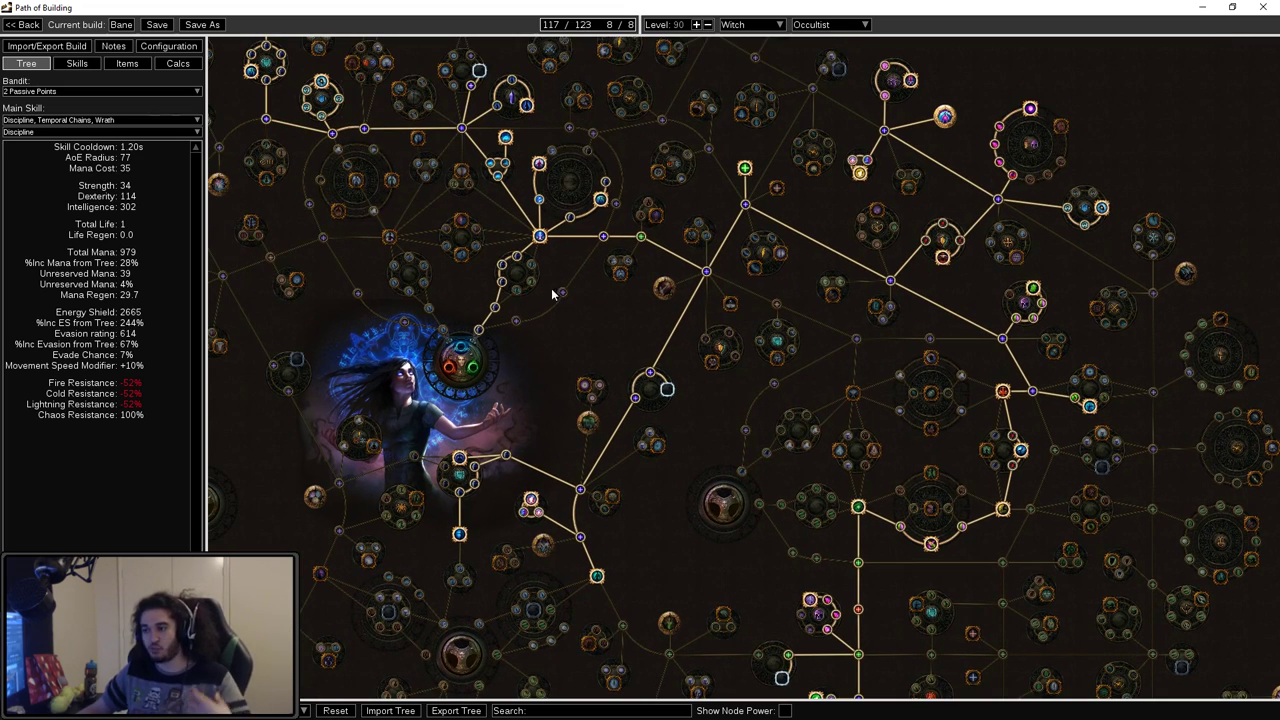
{"action": "scroll", "coordinate": [552, 311], "scroll_direction": "down", "scroll_amount": 2}
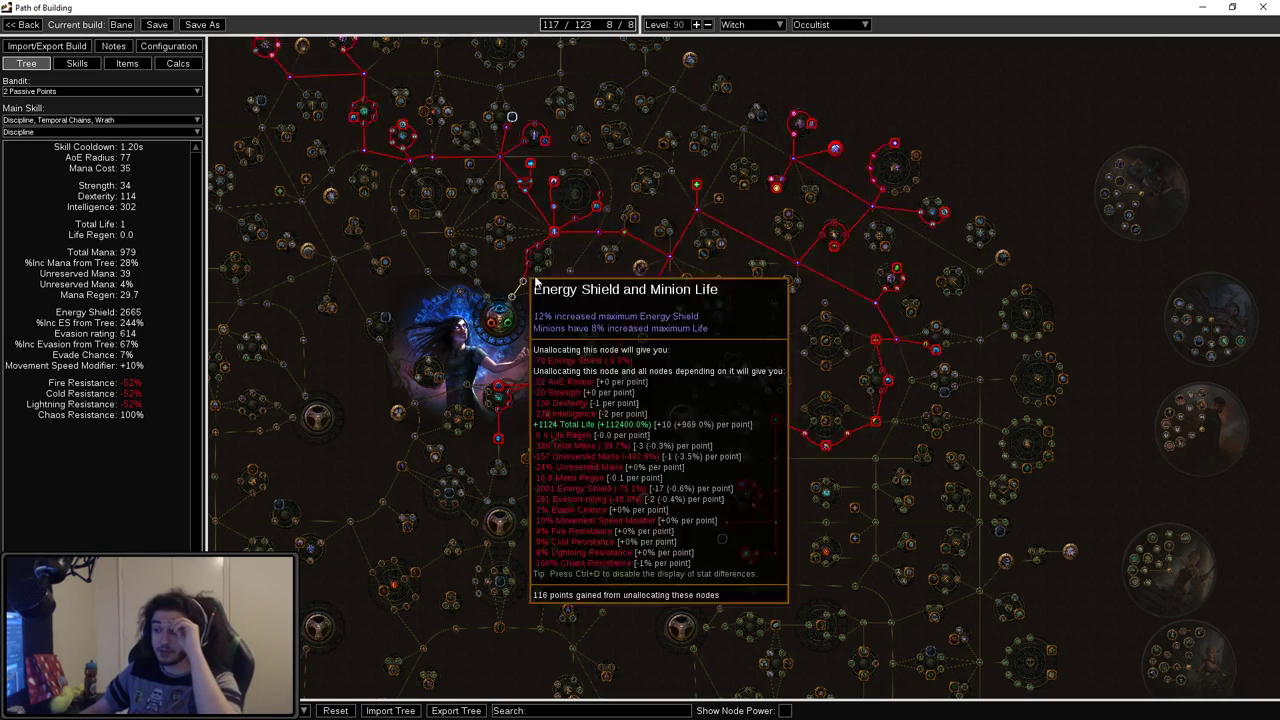
{"action": "scroll", "coordinate": [590, 310], "scroll_direction": "up", "scroll_amount": 3}
{"action": "scroll", "coordinate": [615, 358], "scroll_direction": "up", "scroll_amount": 3}
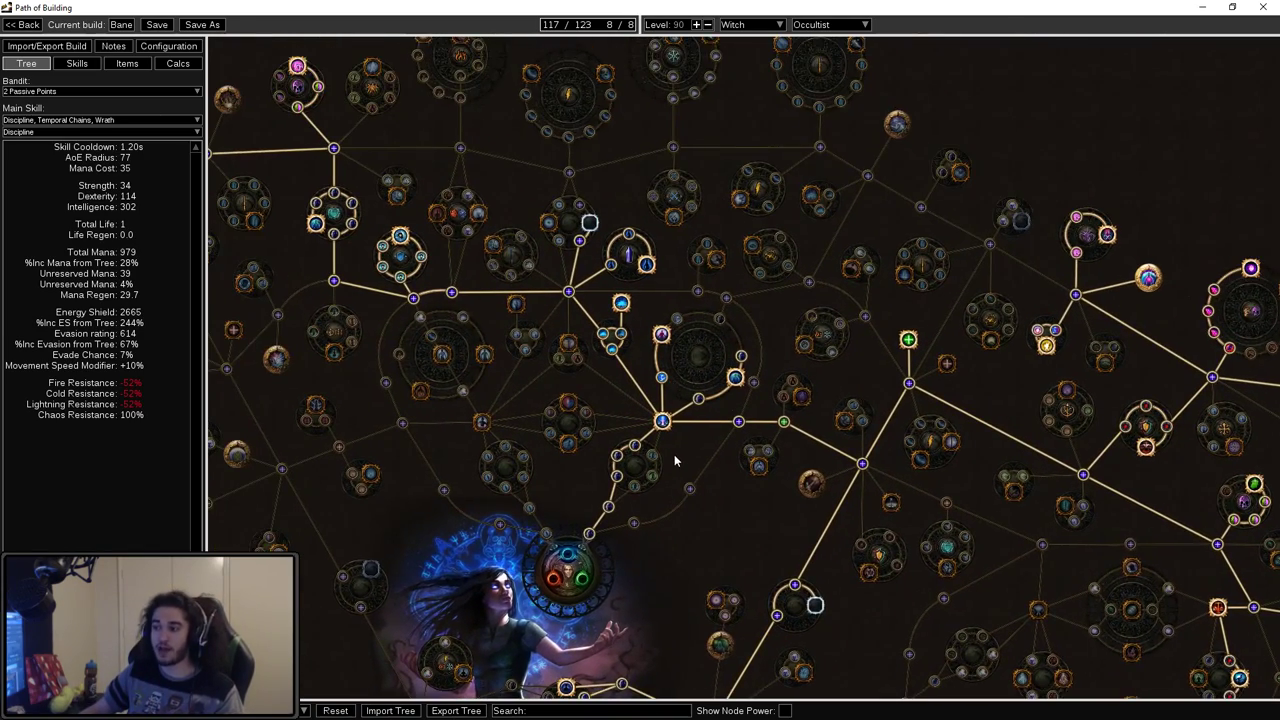
{"action": "scroll", "coordinate": [688, 450], "scroll_direction": "up", "scroll_amount": 1}
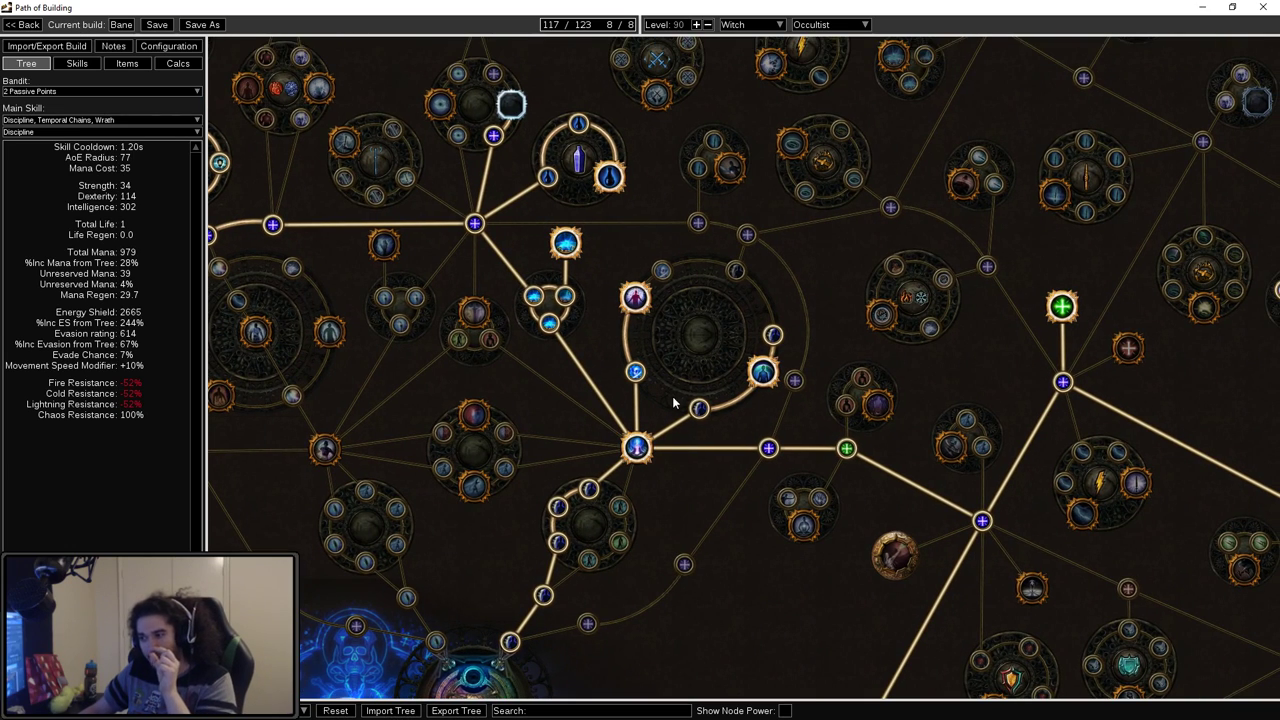
{"action": "scroll", "coordinate": [672, 383], "scroll_direction": "up", "scroll_amount": 1}
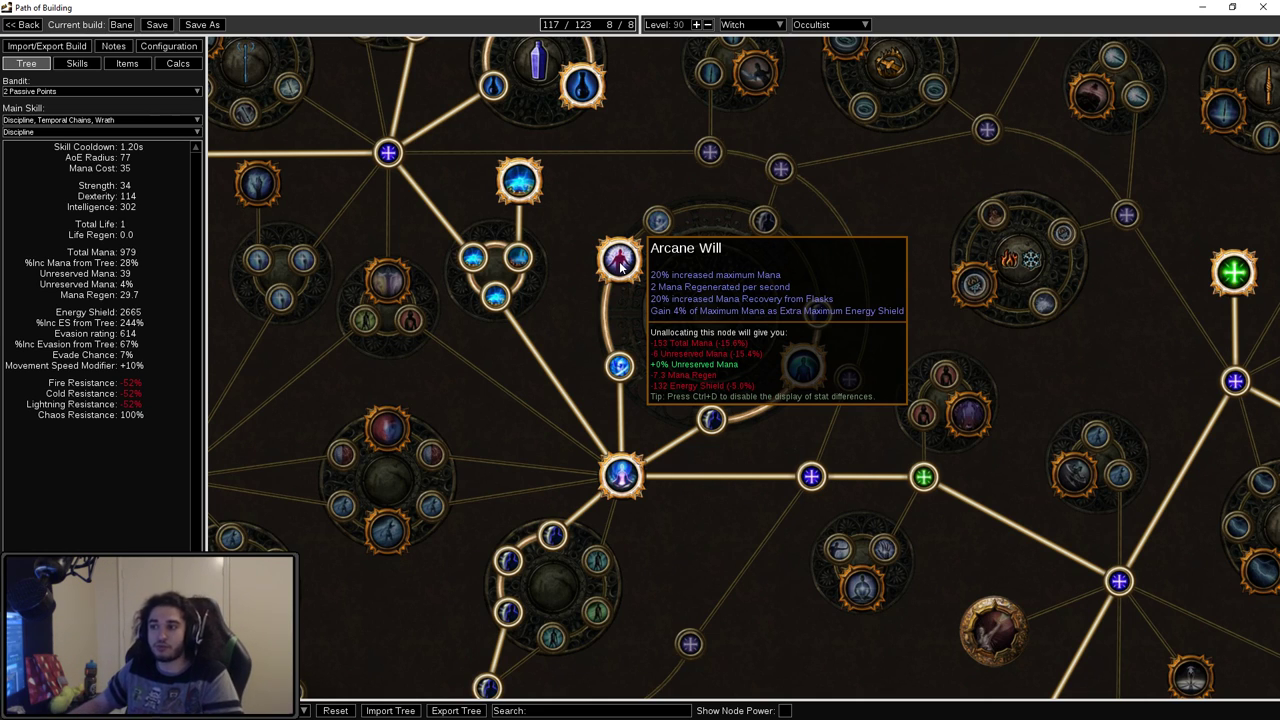
{"action": "scroll", "coordinate": [620, 262], "scroll_direction": "down", "scroll_amount": 3}
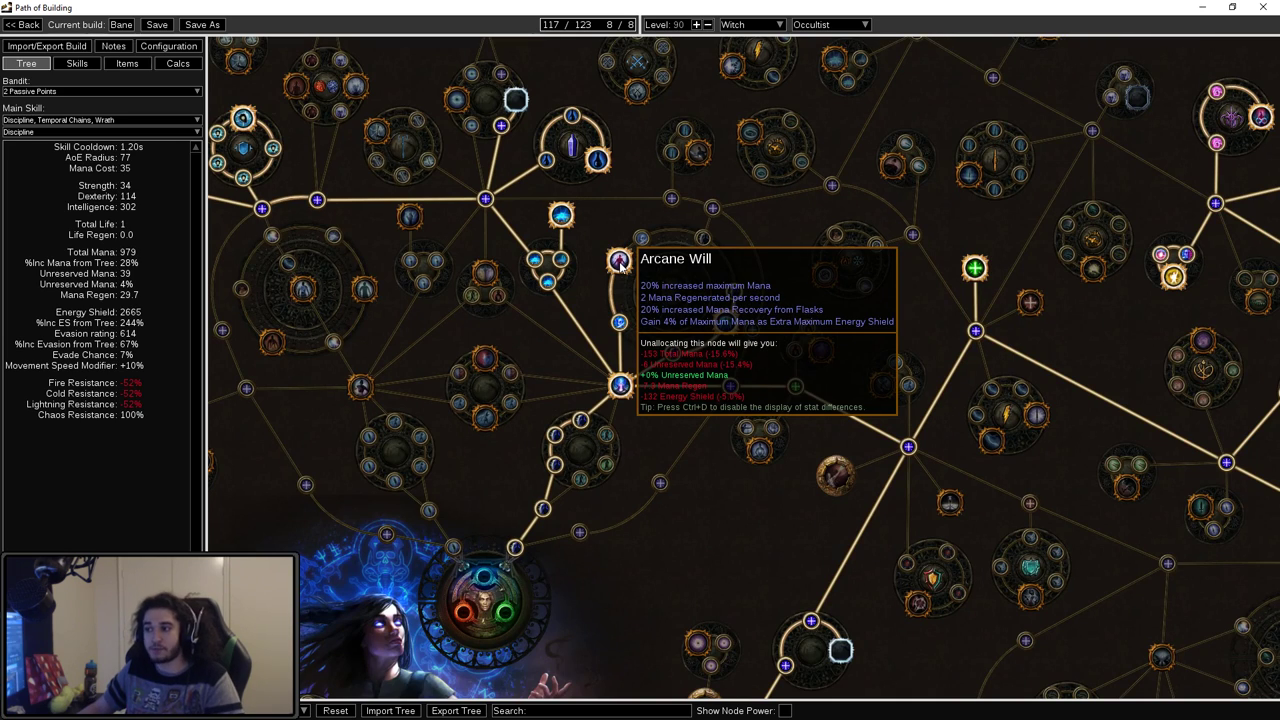
Step: Review the Dreamer and Soul Siphon nodes, then show the Items page
{"action": "left_click_drag", "start_coordinate": [670, 548], "coordinate": [824, 393]}
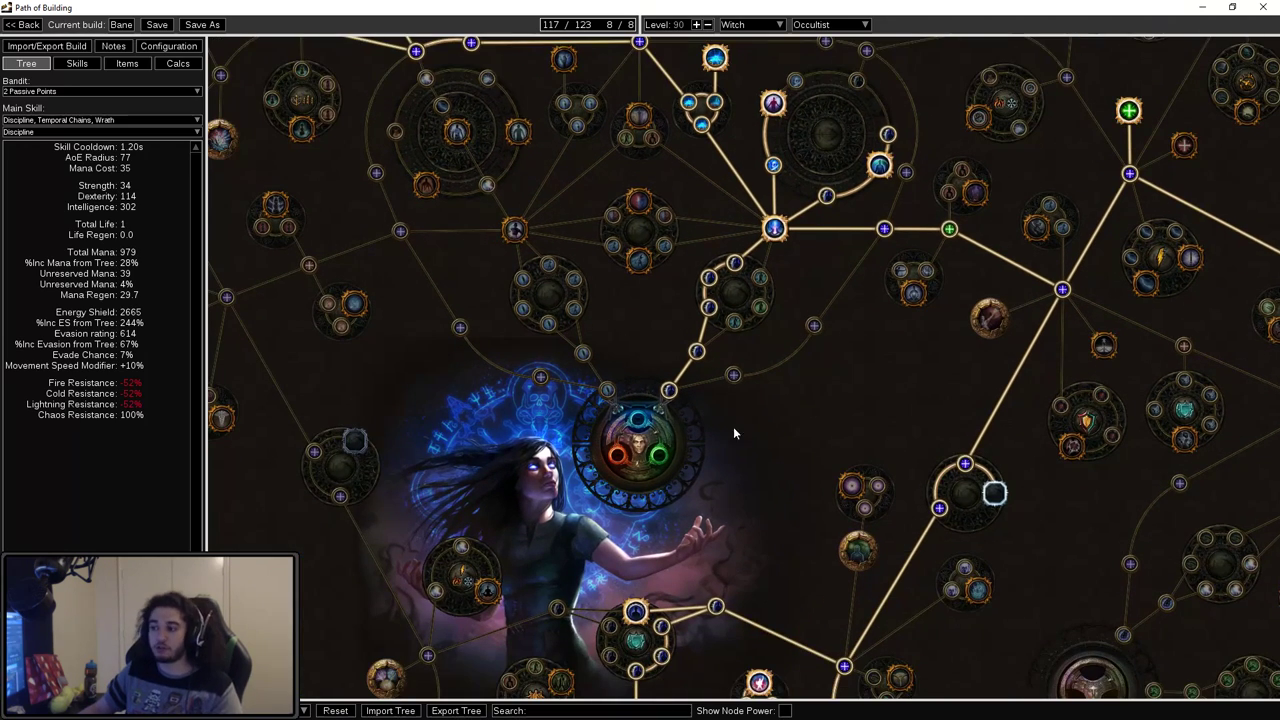
{"action": "scroll", "coordinate": [668, 395], "scroll_direction": "up", "scroll_amount": 2}
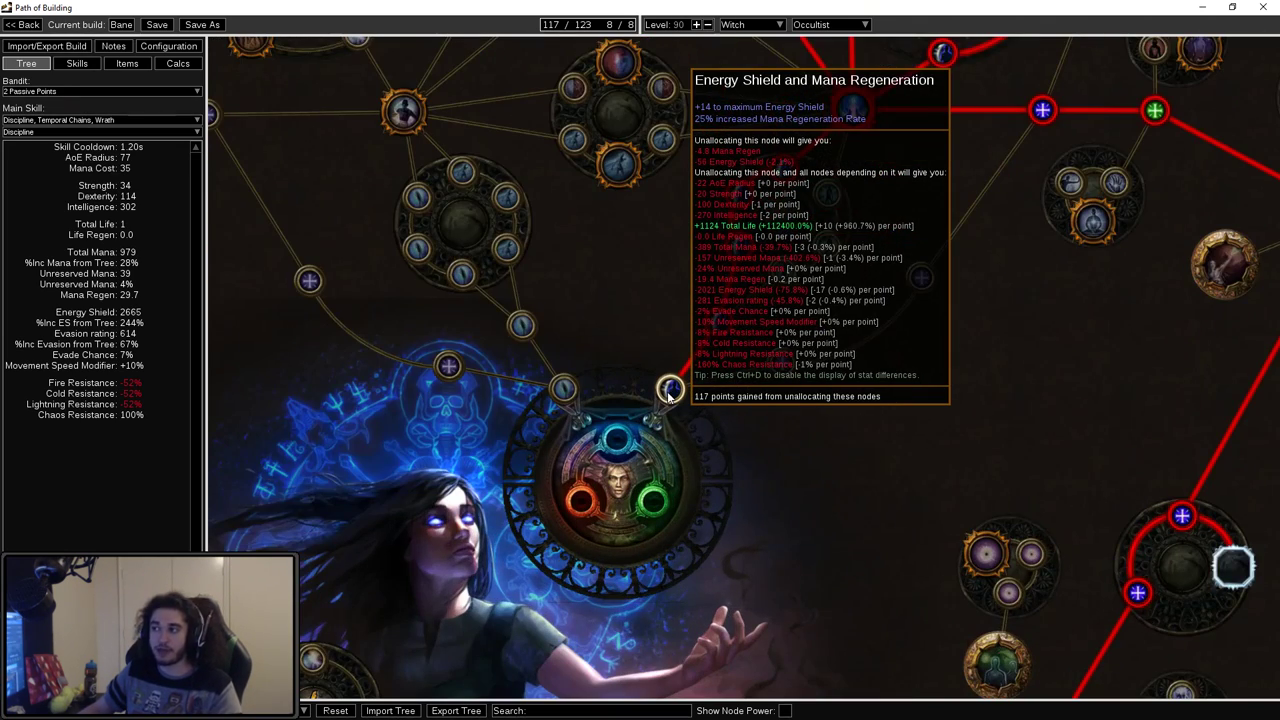
{"action": "scroll", "coordinate": [668, 395], "scroll_direction": "down", "scroll_amount": 2}
{"action": "scroll", "coordinate": [668, 395], "scroll_direction": "up", "scroll_amount": 2}
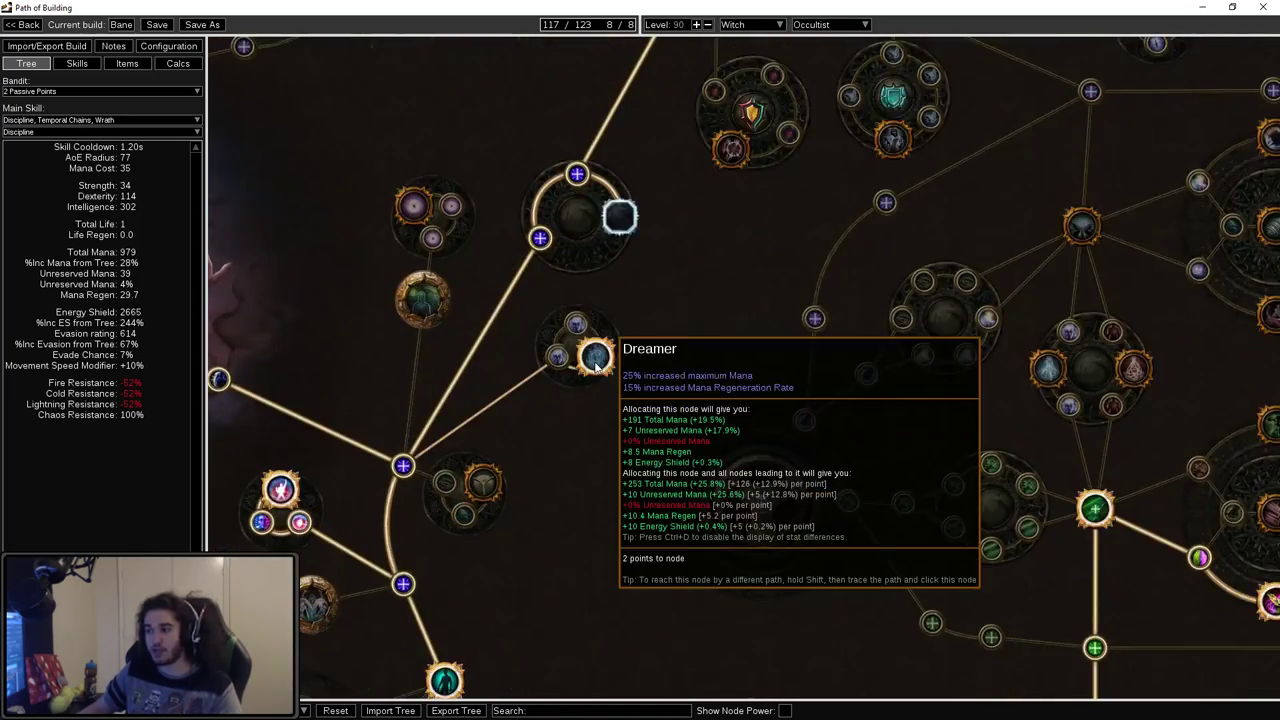
{"action": "scroll", "coordinate": [595, 365], "scroll_direction": "down", "scroll_amount": 1}
{"action": "scroll", "coordinate": [595, 365], "scroll_direction": "down", "scroll_amount": 2}
{"action": "scroll", "coordinate": [537, 366], "scroll_direction": "up", "scroll_amount": 3}
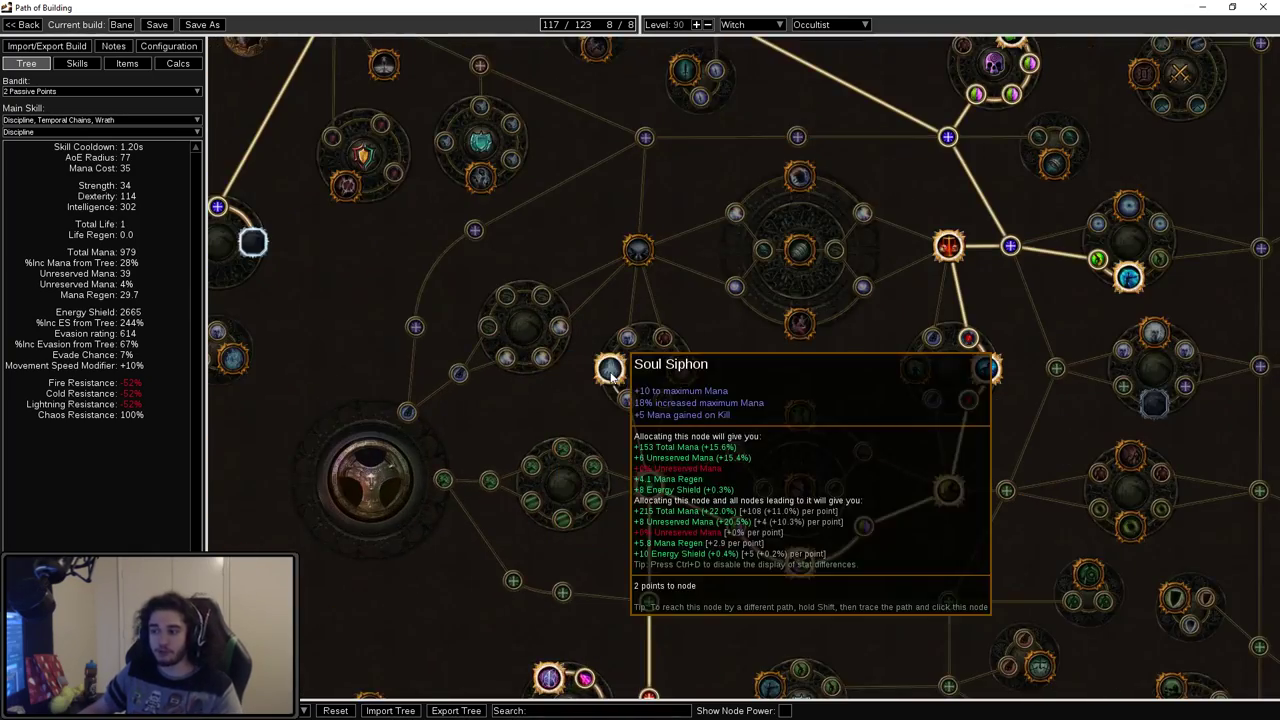
{"action": "scroll", "coordinate": [610, 372], "scroll_direction": "down", "scroll_amount": 1}
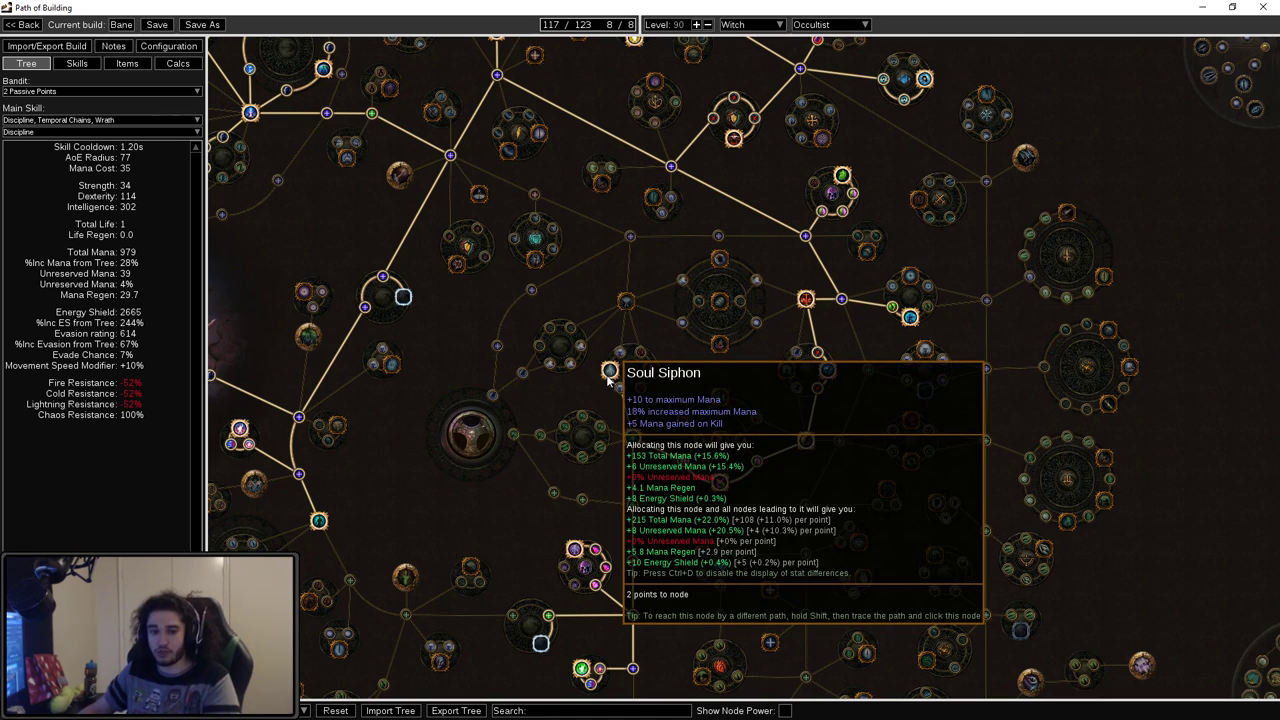
{"action": "scroll", "coordinate": [818, 413], "scroll_direction": "down", "scroll_amount": 2}
{"action": "scroll", "coordinate": [775, 425], "scroll_direction": "up", "scroll_amount": 3}
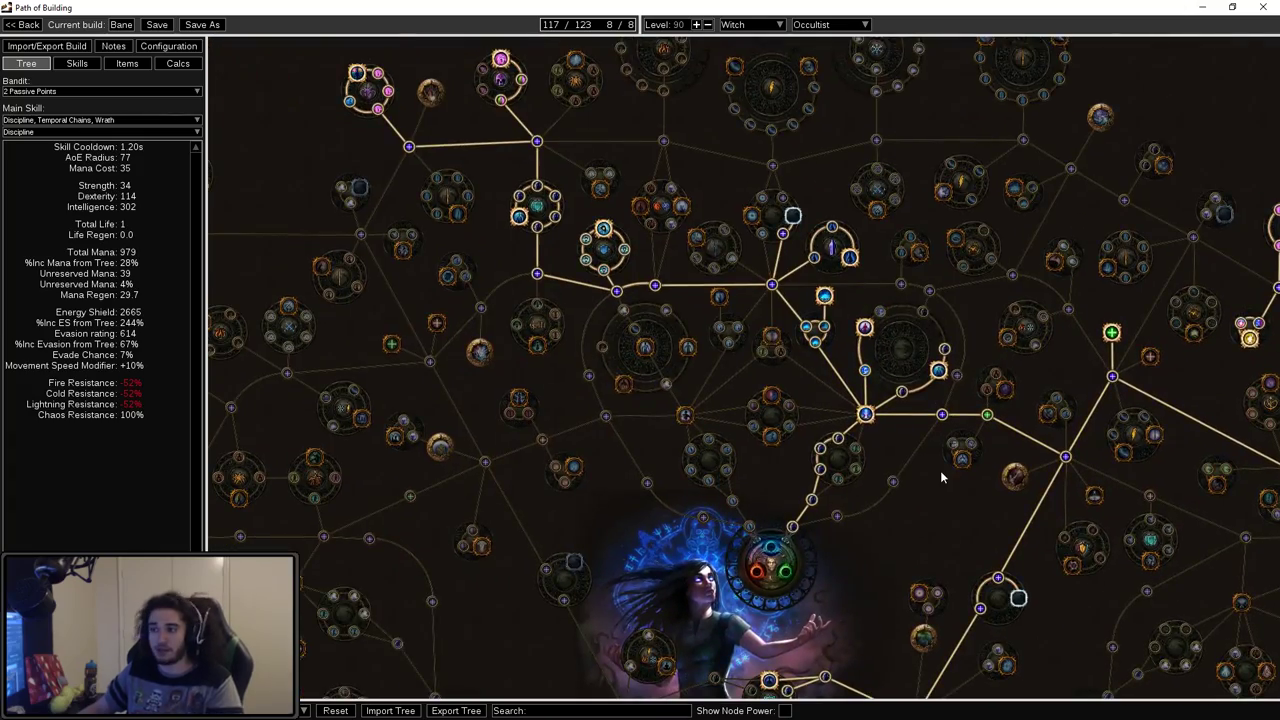
{"action": "scroll", "coordinate": [940, 495], "scroll_direction": "down", "scroll_amount": 2}
{"action": "scroll", "coordinate": [818, 372], "scroll_direction": "up", "scroll_amount": 3}
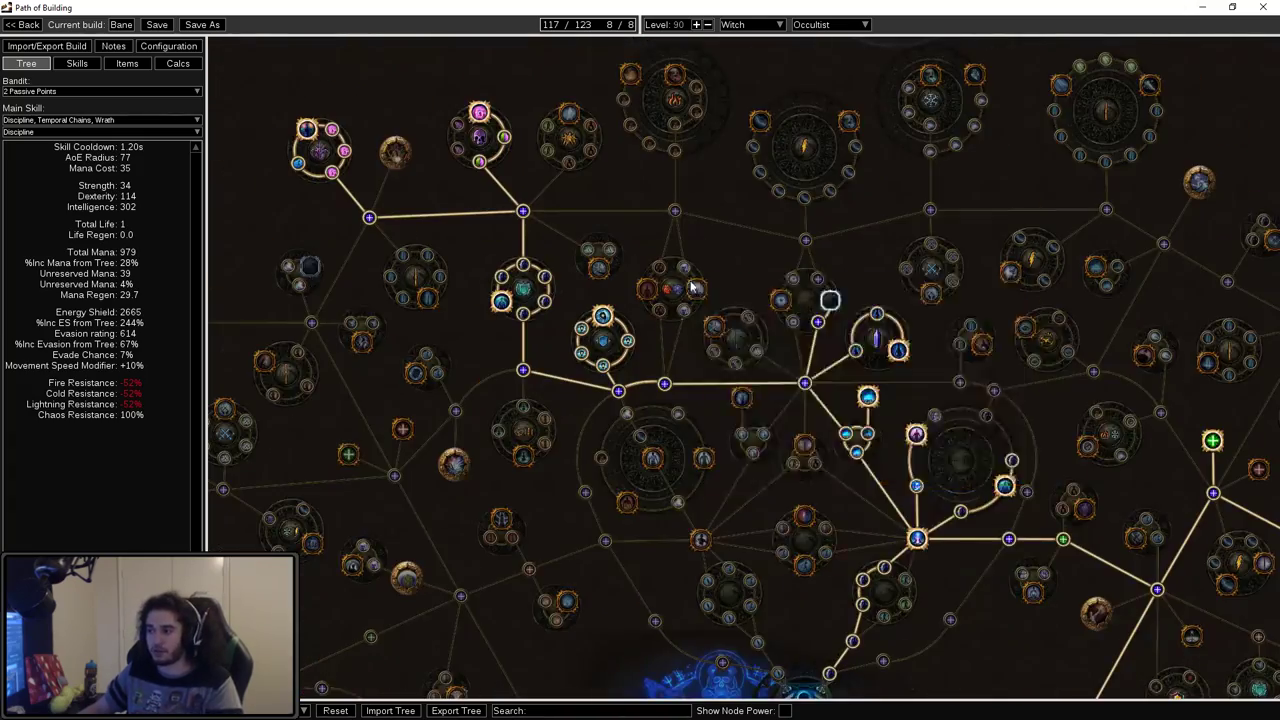
{"action": "scroll", "coordinate": [693, 288], "scroll_direction": "down", "scroll_amount": 3}
{"action": "scroll", "coordinate": [349, 226], "scroll_direction": "up", "scroll_amount": 1}
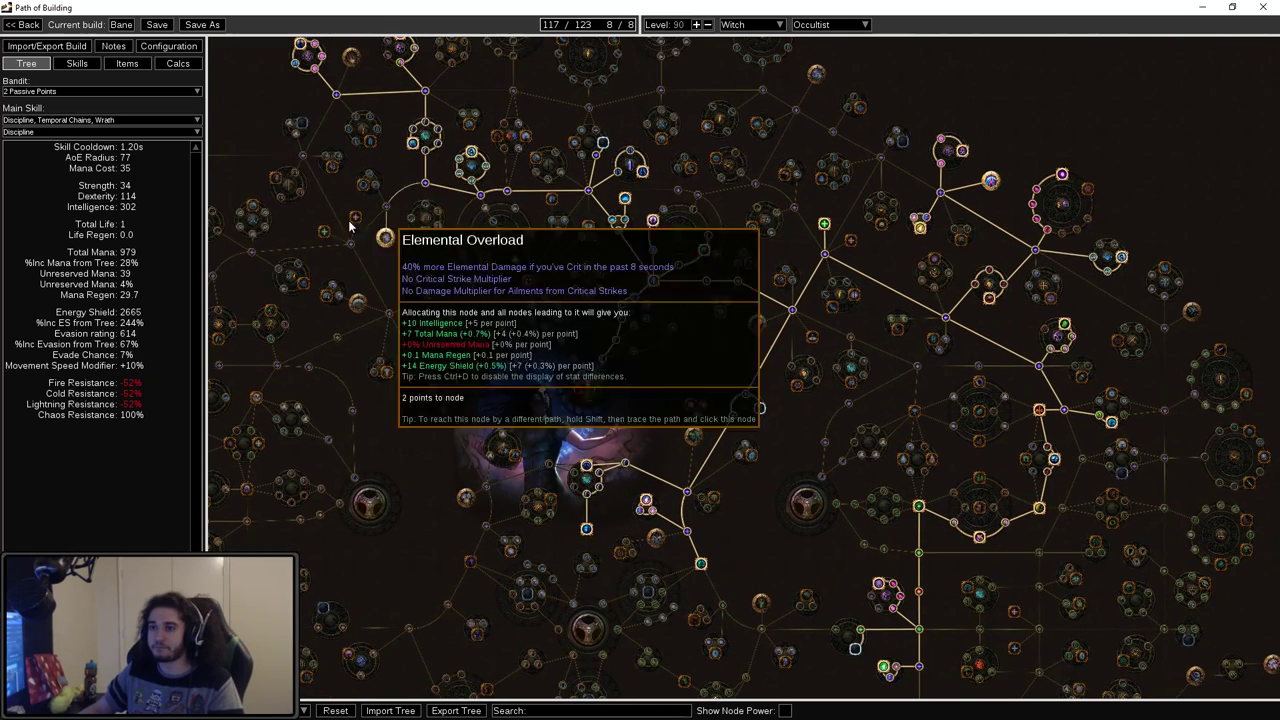
{"action": "left_click", "coordinate": [127, 63]}
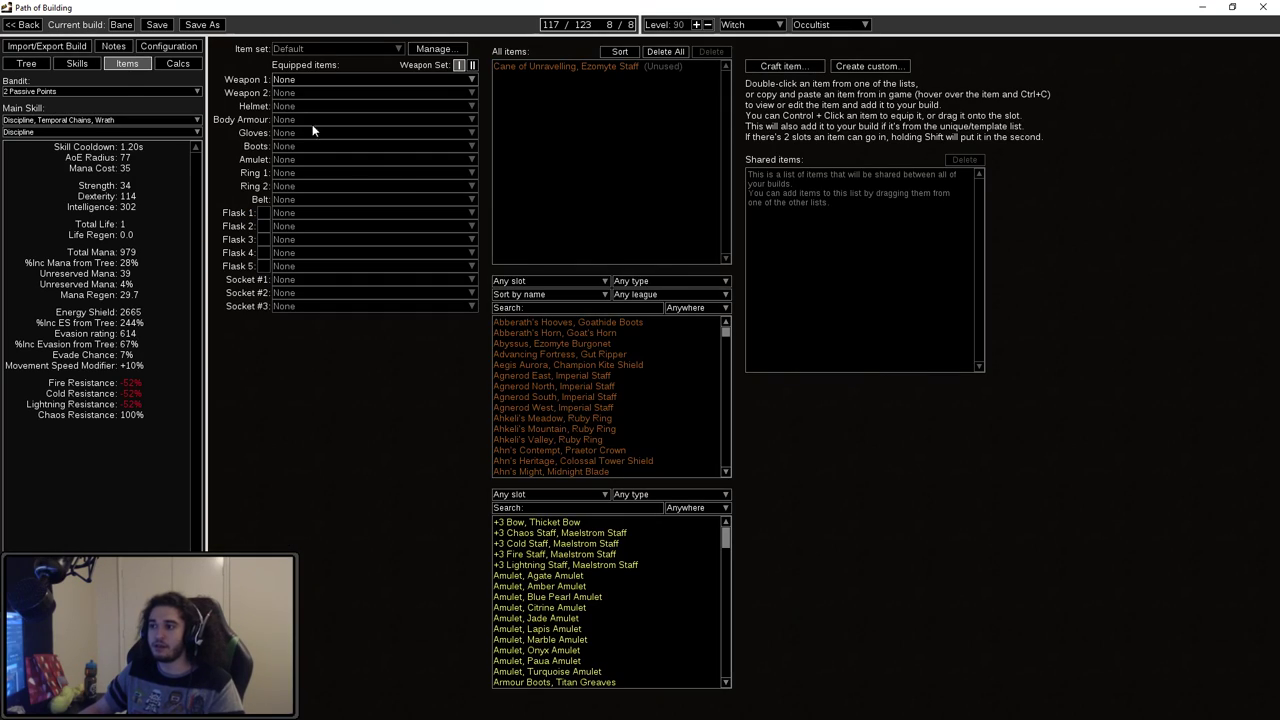
{"action": "left_click", "coordinate": [90, 64]}
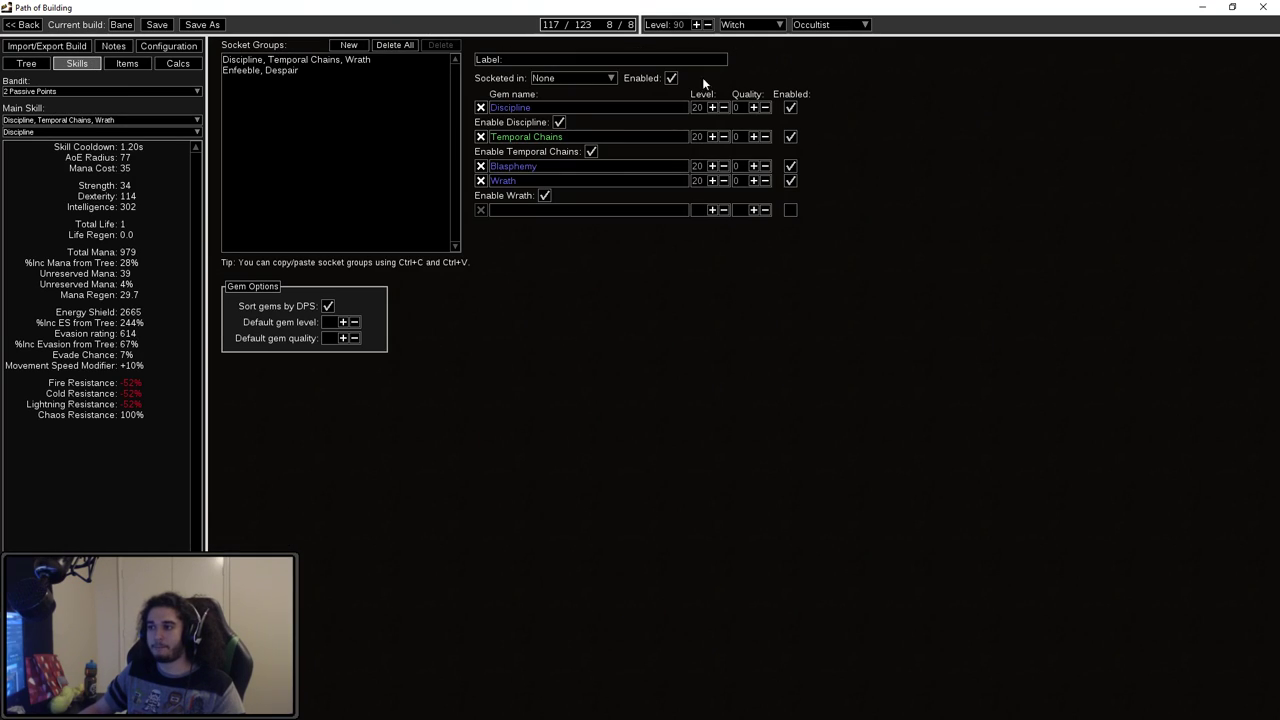
{"action": "left_click", "coordinate": [268, 72]}
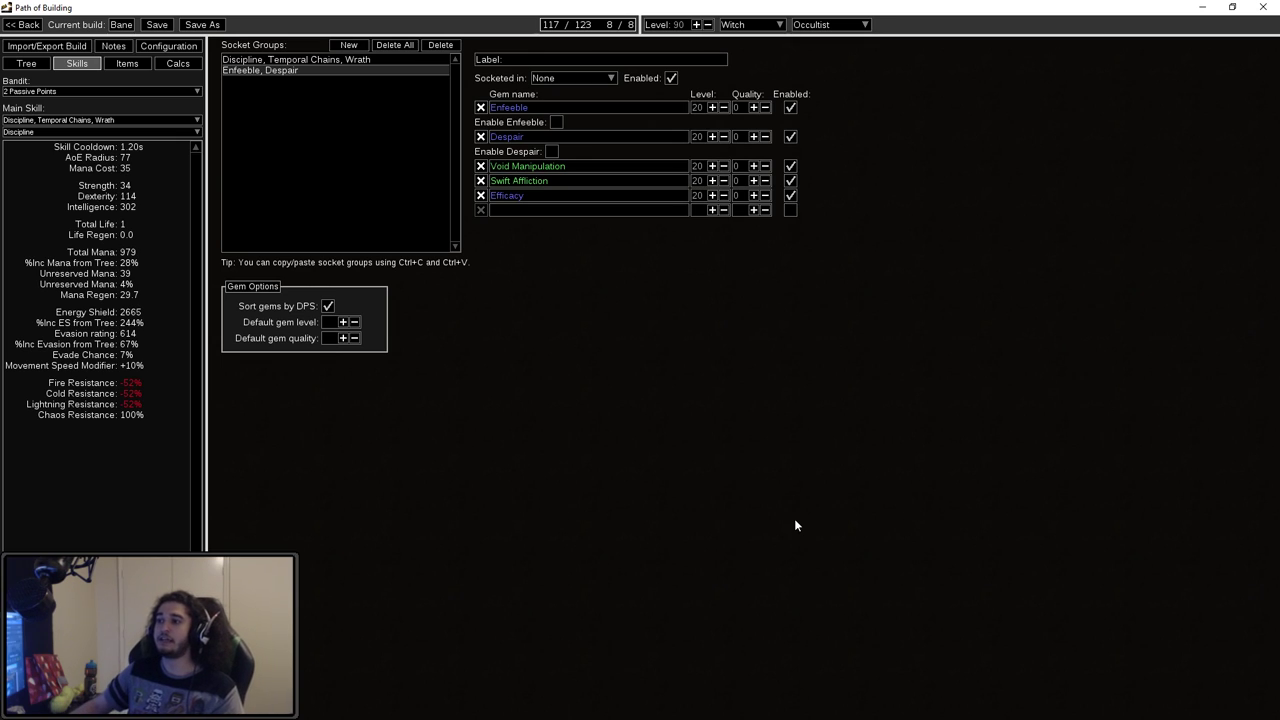
{"action": "mouse_move", "coordinate": [562, 110]}
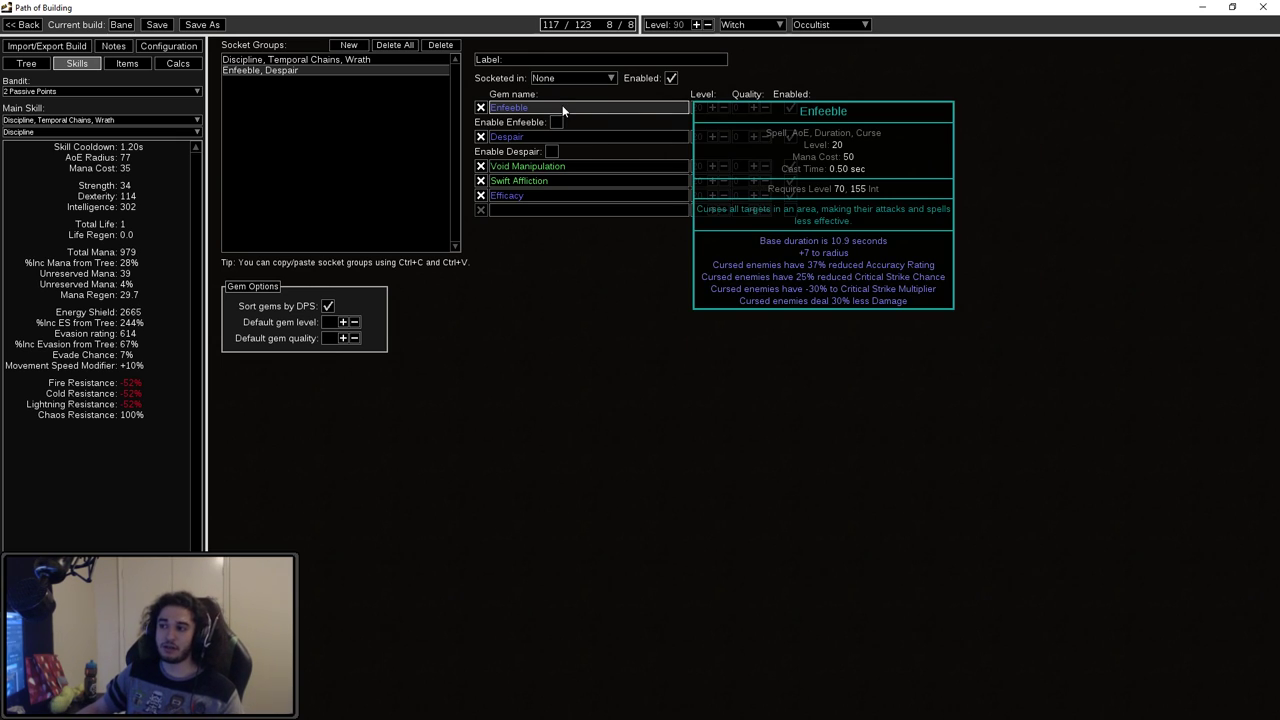
{"action": "mouse_move", "coordinate": [572, 135]}
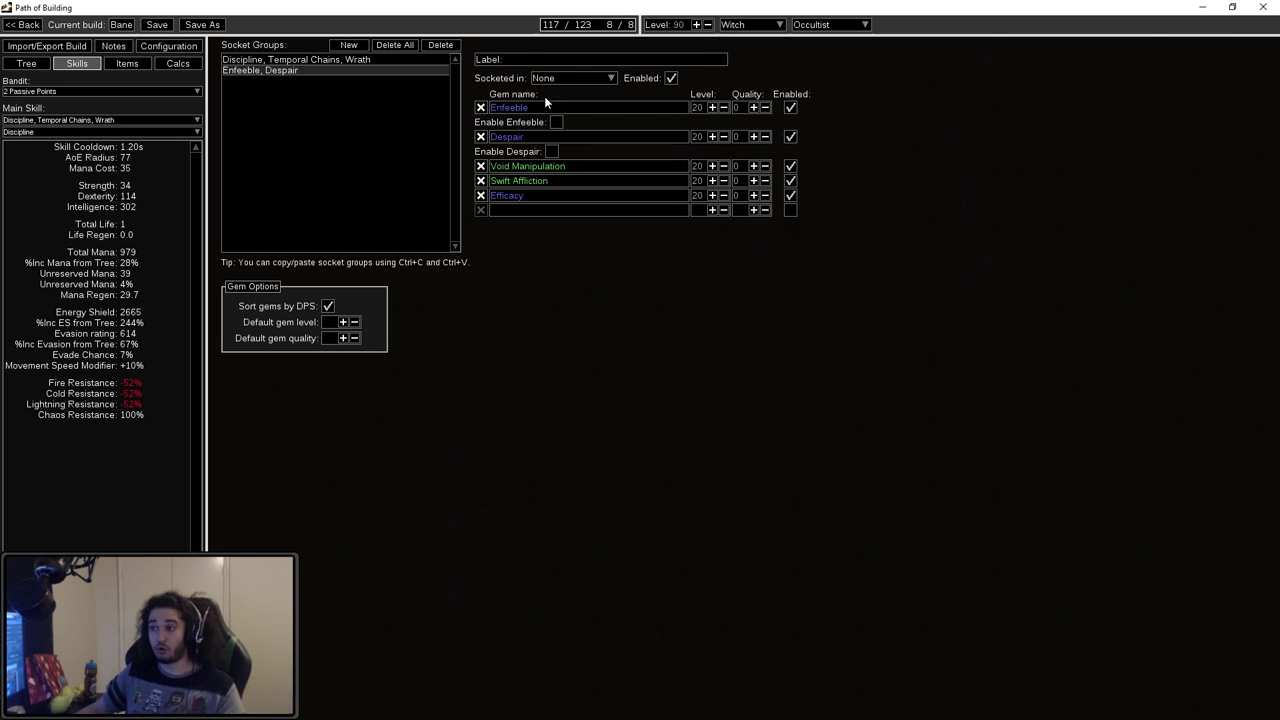
{"action": "mouse_move", "coordinate": [565, 166]}
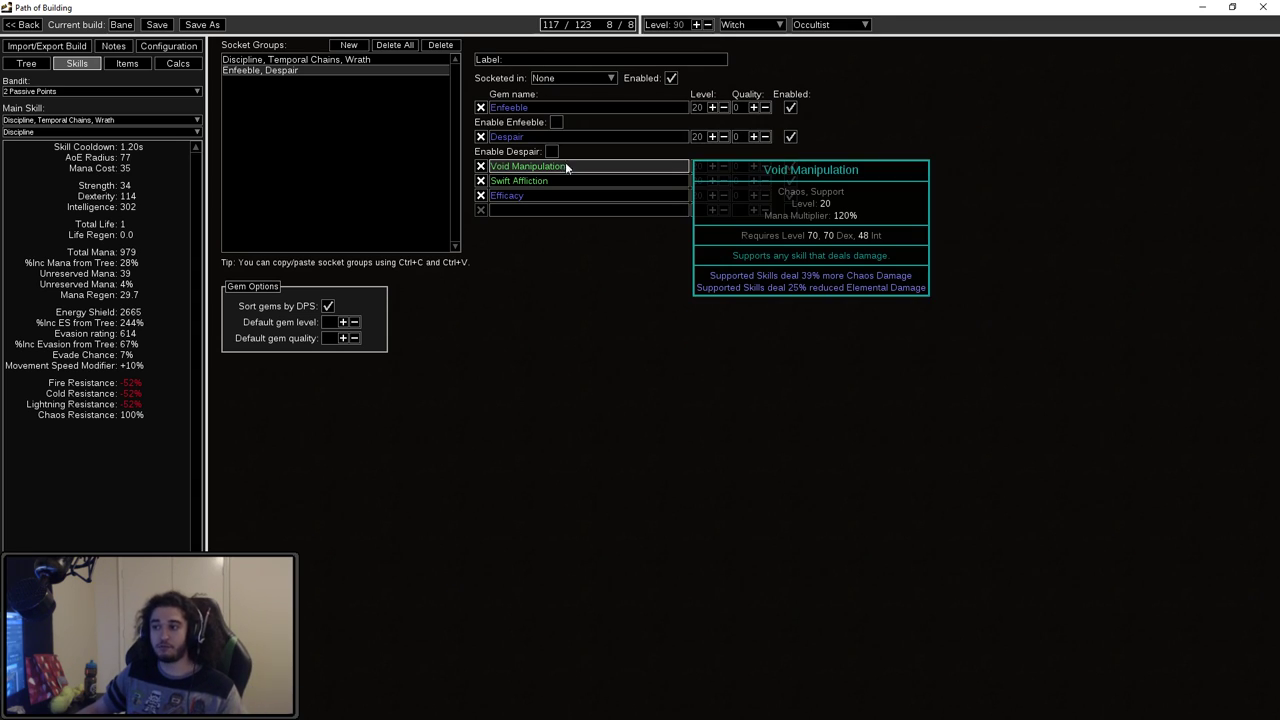
{"action": "mouse_move", "coordinate": [573, 194]}
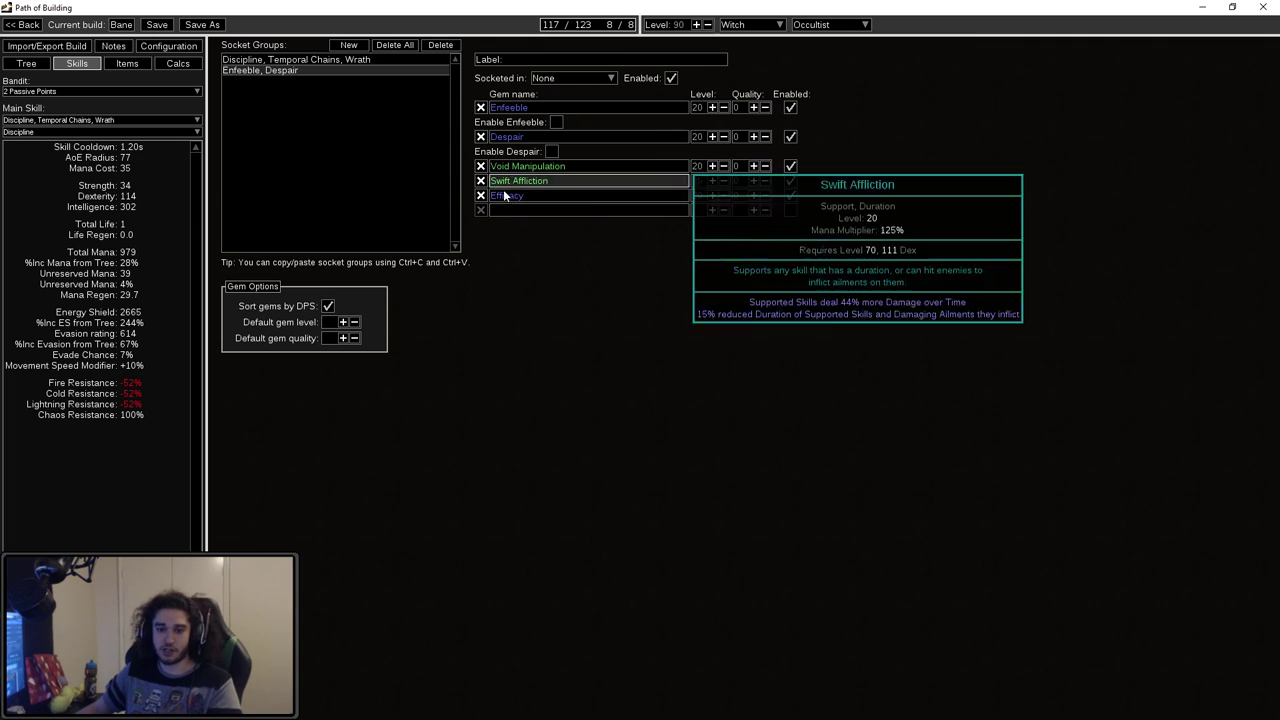
{"action": "mouse_move", "coordinate": [505, 174]}
{"action": "mouse_move", "coordinate": [513, 204]}
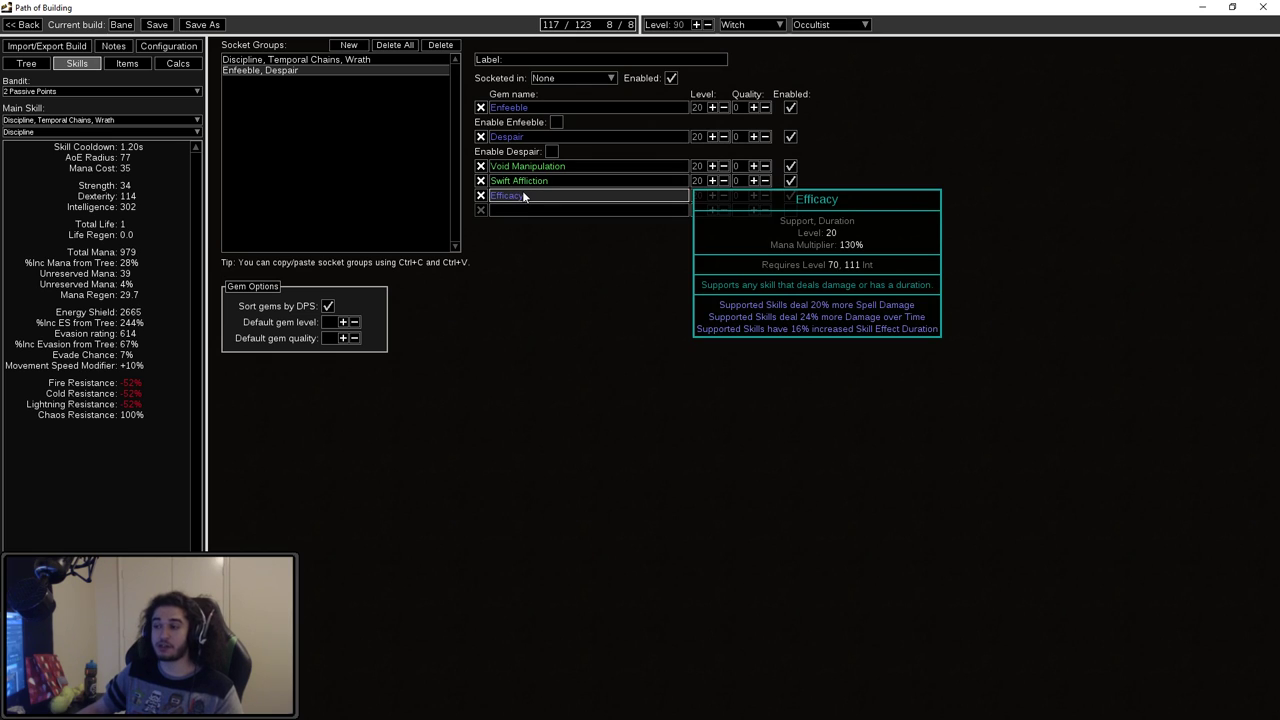
Step: Go to the Items page and inspect the unequipped Cane of Unravelling staff
{"action": "left_click", "coordinate": [127, 63]}
{"action": "mouse_move", "coordinate": [537, 67]}
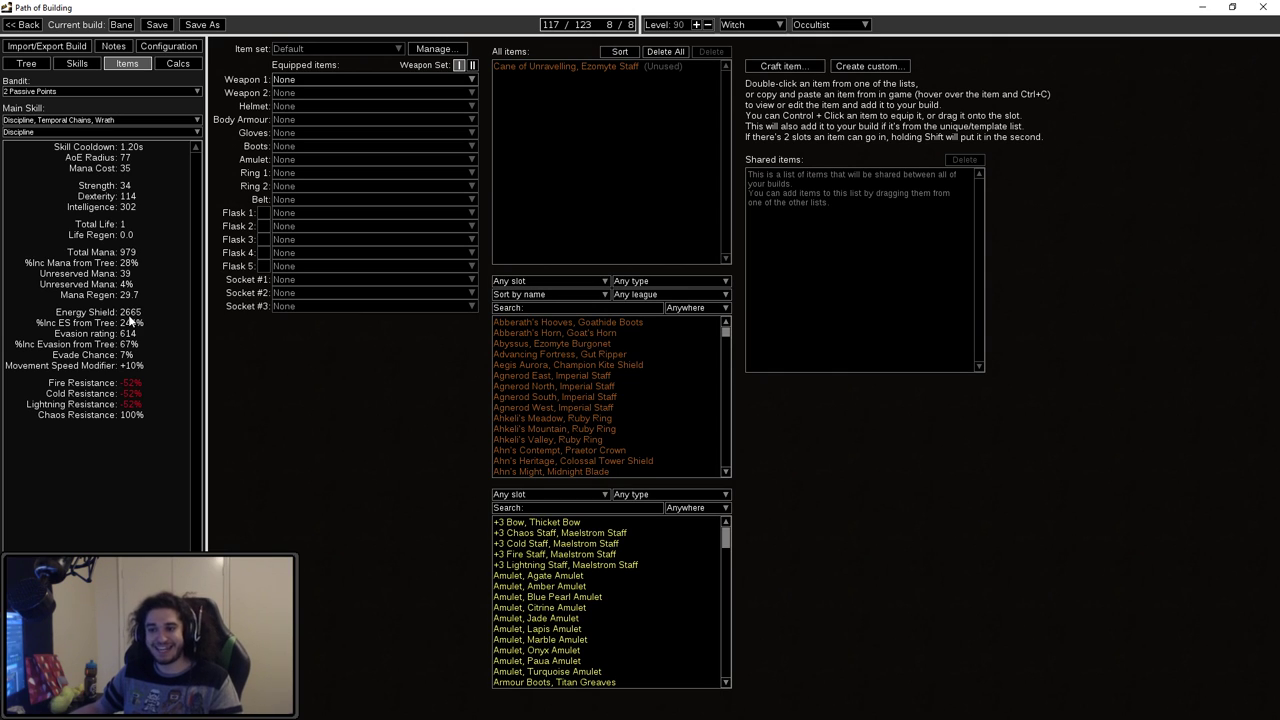
Step: Zoom and pan the passive tree to inspect the Alacrity area
{"action": "left_click", "coordinate": [27, 64]}
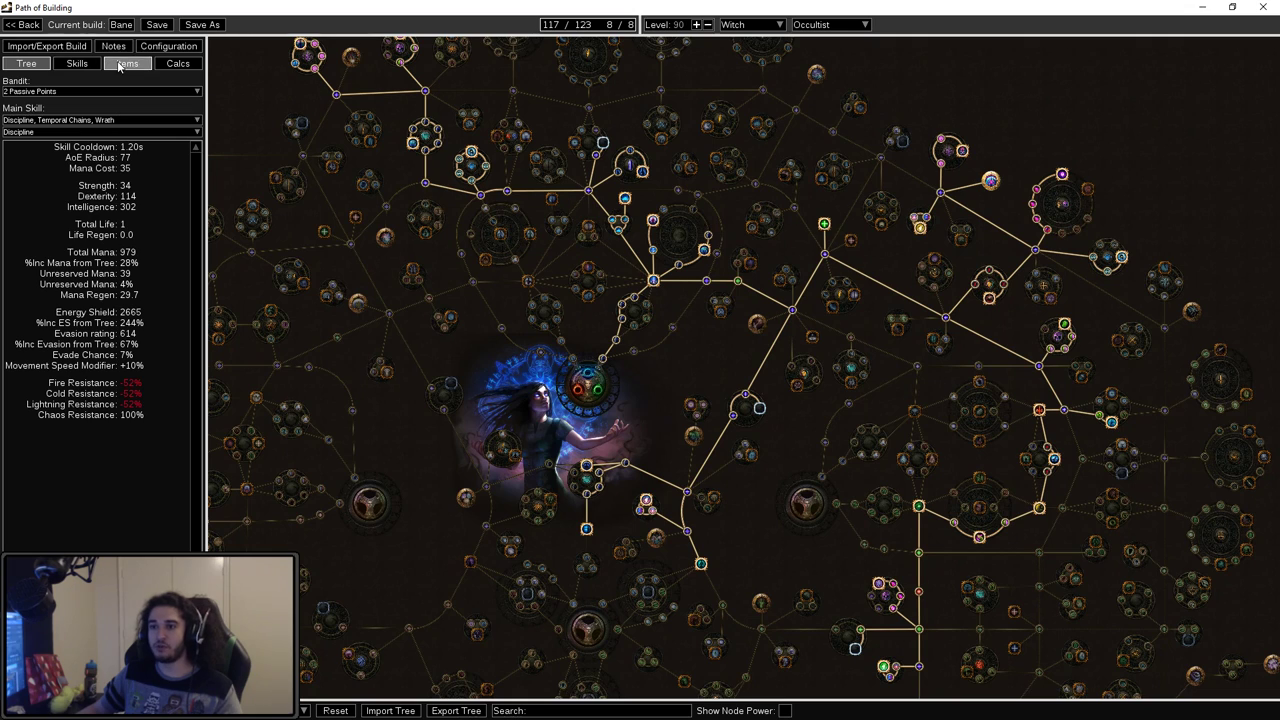
{"action": "left_click", "coordinate": [126, 63]}
{"action": "left_click", "coordinate": [27, 63]}
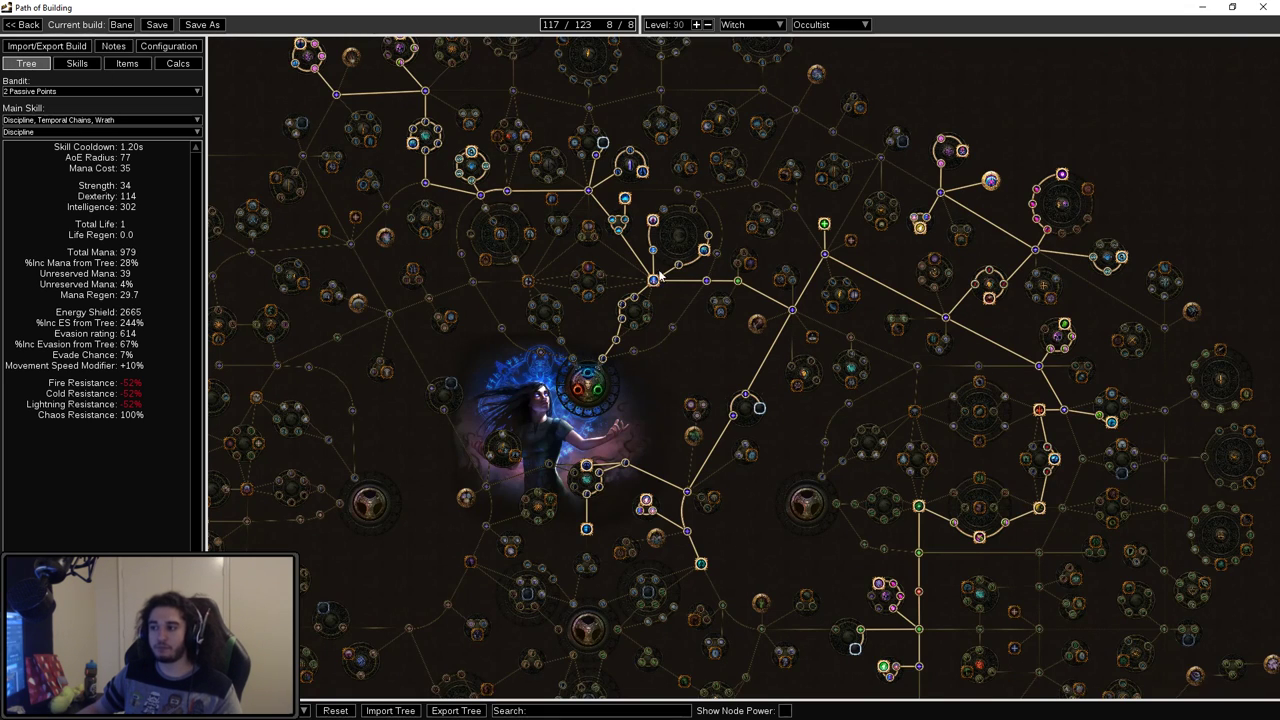
{"action": "scroll", "coordinate": [678, 363], "scroll_direction": "up", "scroll_amount": 3}
{"action": "mouse_move", "coordinate": [634, 389]}
{"action": "left_mouse_down"}
{"action": "mouse_move", "coordinate": [576, 363]}
{"action": "mouse_move", "coordinate": [422, 414]}
{"action": "left_mouse_up"}
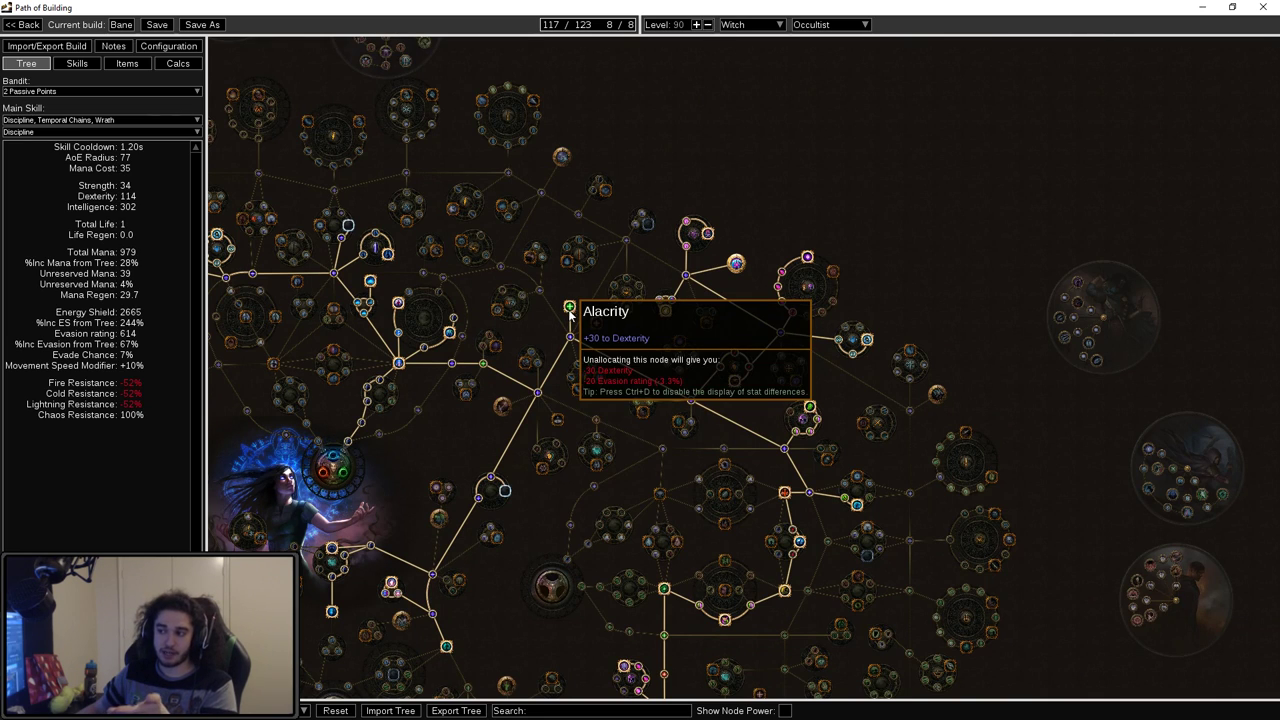
{"action": "mouse_move", "coordinate": [439, 479]}
{"action": "left_mouse_down"}
{"action": "mouse_move", "coordinate": [541, 397]}
{"action": "mouse_move", "coordinate": [610, 376]}
{"action": "left_mouse_up"}
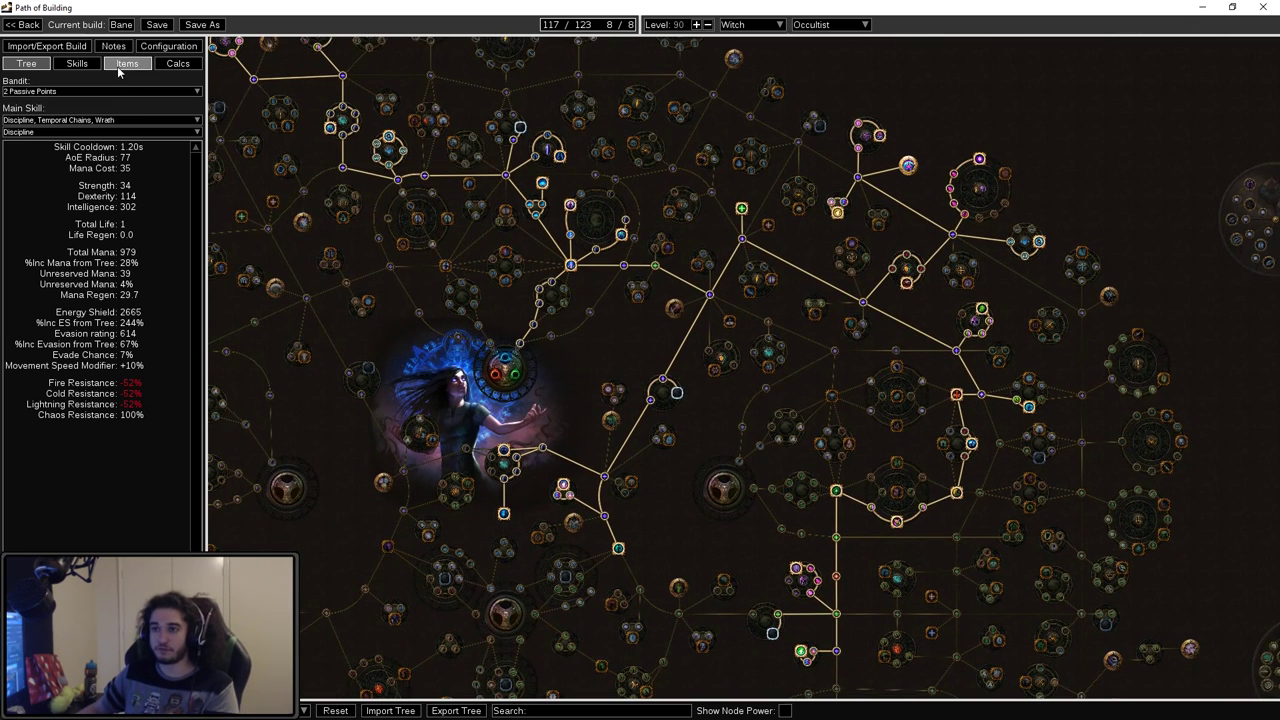
Step: Search uniques for 'sin tr' and add Sin Trek, Stealth Boots to All items
{"action": "left_click", "coordinate": [117, 66]}
{"action": "left_click", "coordinate": [530, 307]}
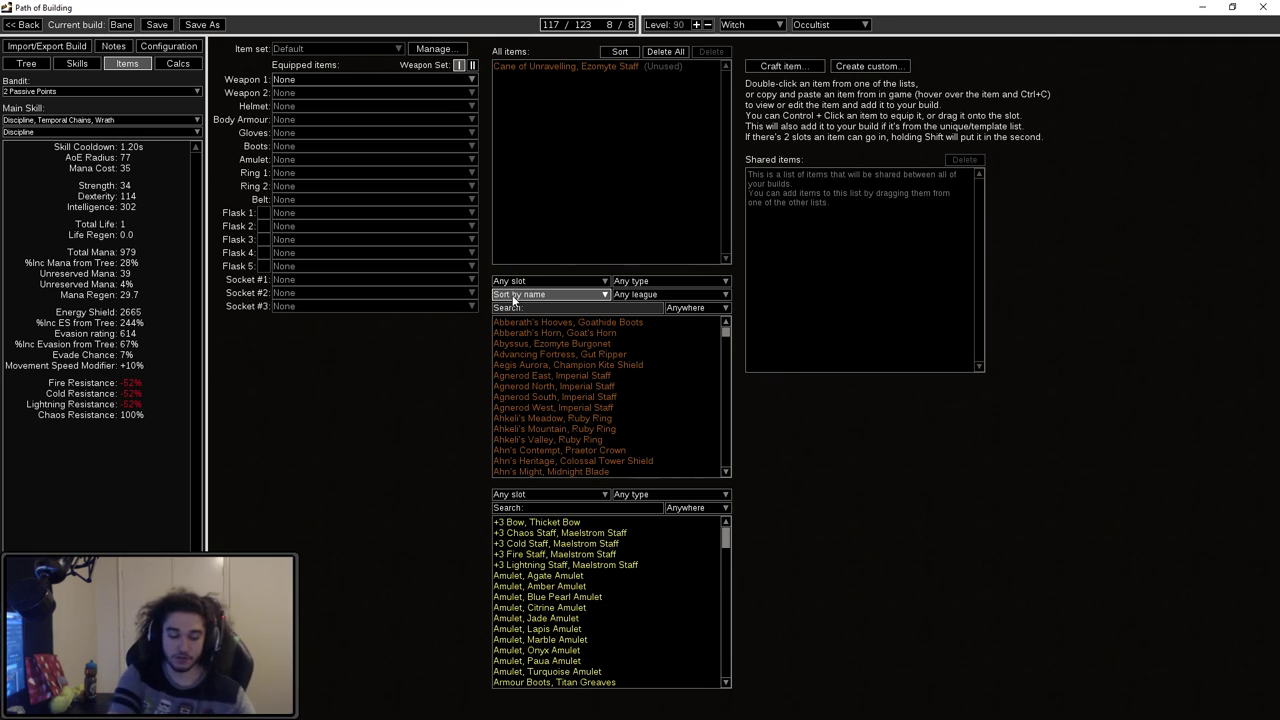
{"action": "type", "text": "sin tr"}
{"action": "mouse_move", "coordinate": [600, 326]}
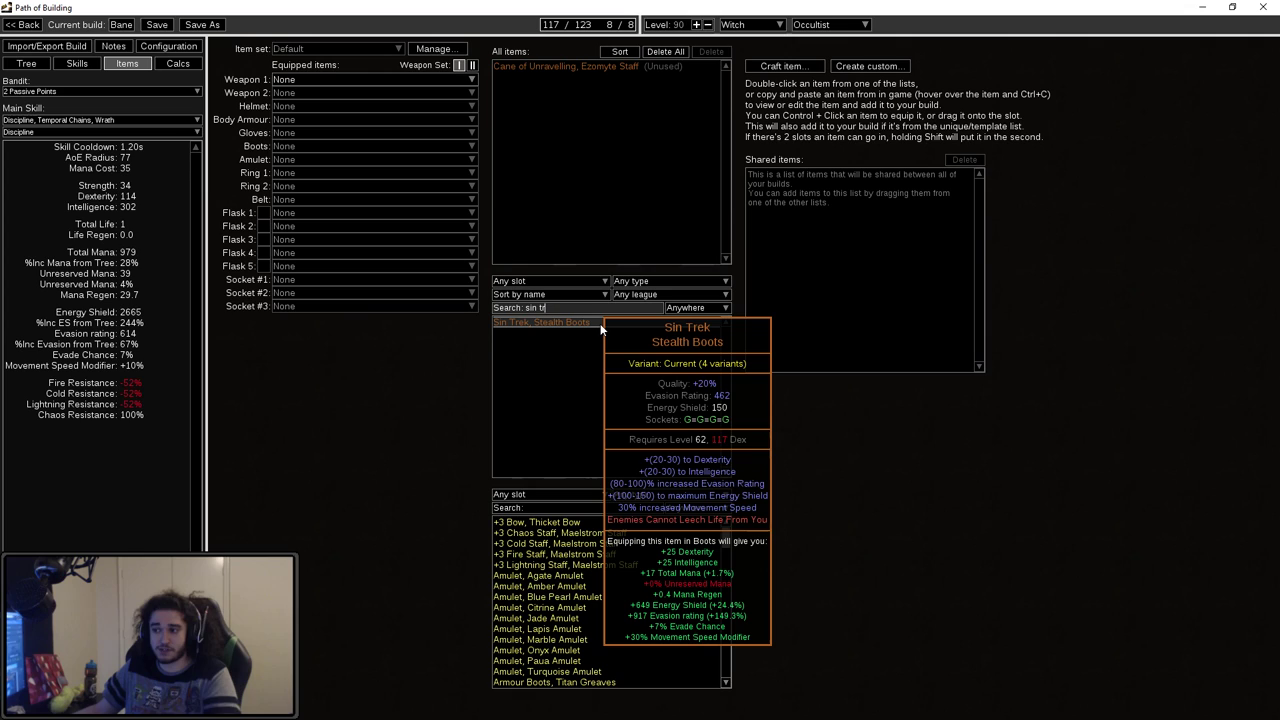
{"action": "left_click_drag", "start_coordinate": [600, 329], "coordinate": [618, 202]}
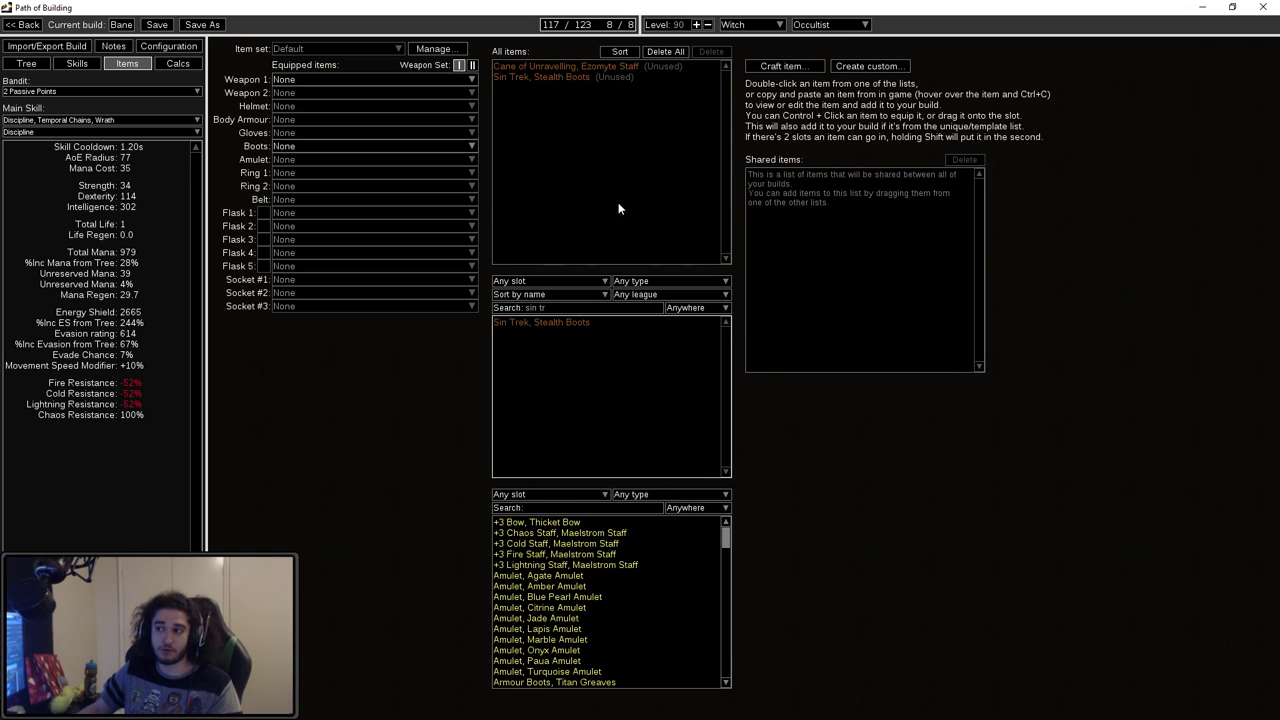
{"action": "left_click", "coordinate": [40, 64]}
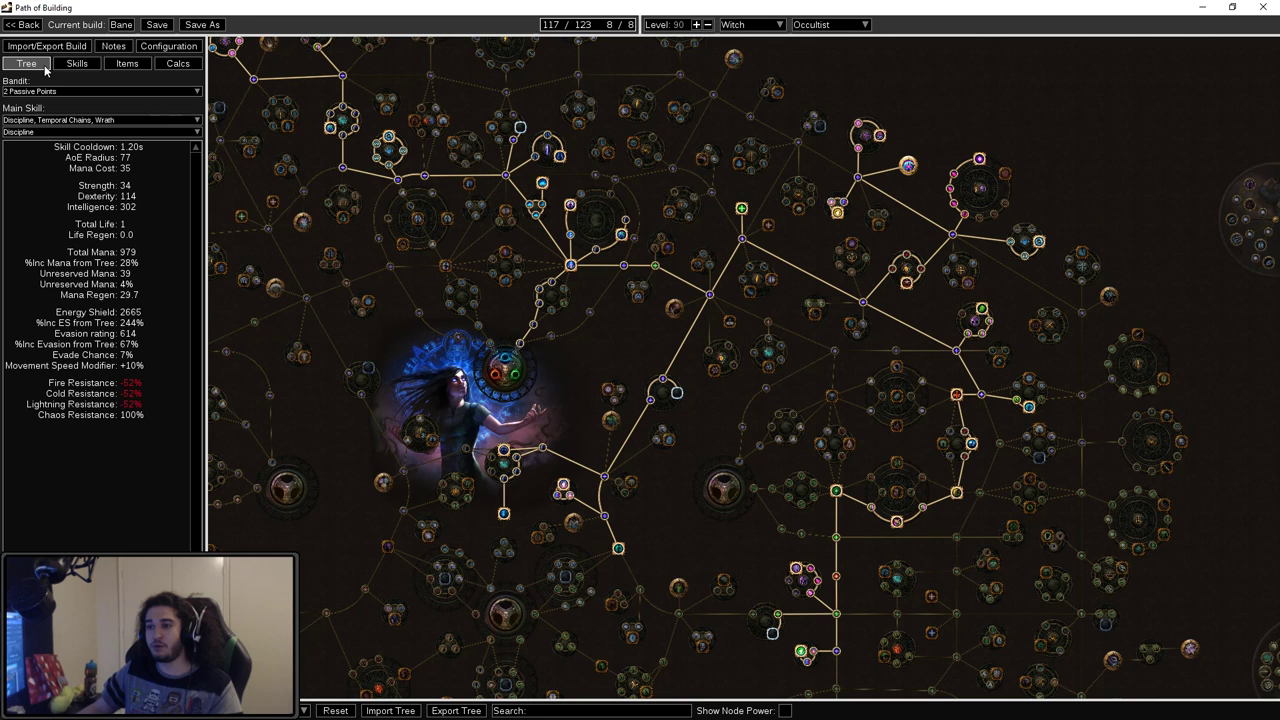
Step: Pan the zoomed-out passive tree to inspect the Sovereignty and Faith and Steel nodes
{"action": "scroll", "coordinate": [590, 196], "scroll_direction": "down", "scroll_amount": 5}
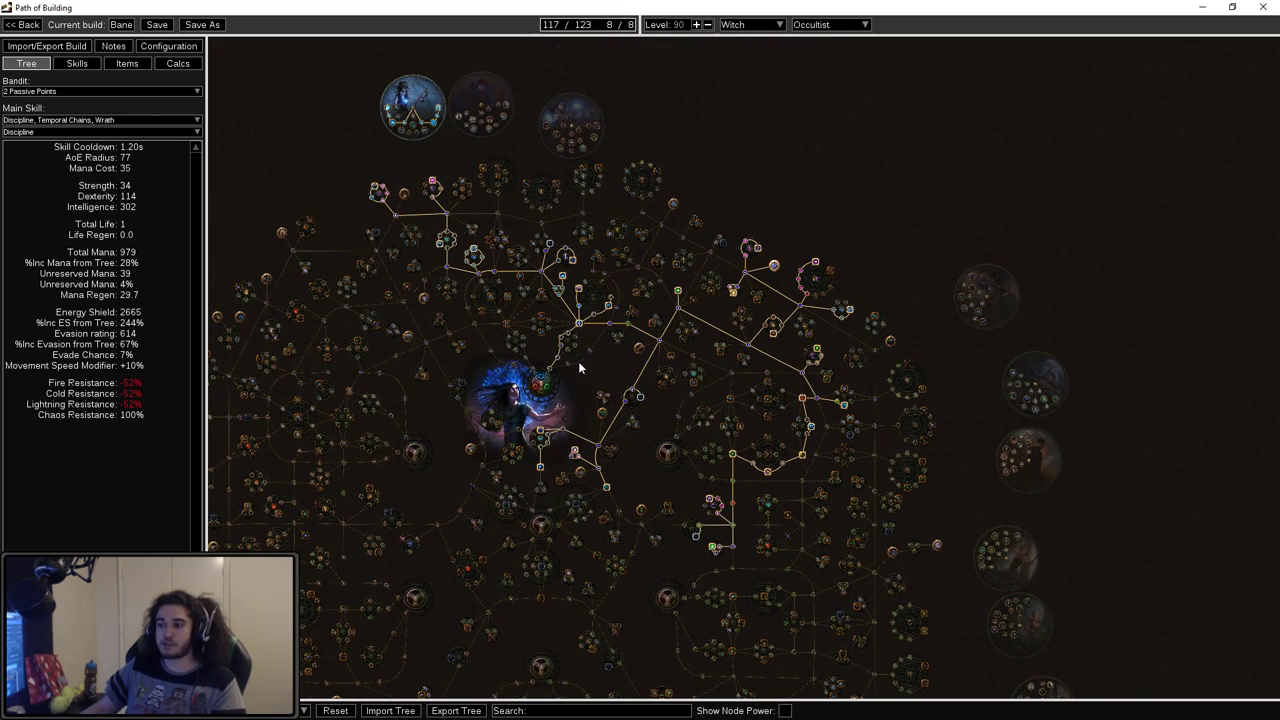
{"action": "mouse_move", "coordinate": [578, 368]}
{"action": "left_mouse_down"}
{"action": "mouse_move", "coordinate": [586, 321]}
{"action": "mouse_move", "coordinate": [531, 346]}
{"action": "mouse_move", "coordinate": [538, 392]}
{"action": "mouse_move", "coordinate": [517, 403]}
{"action": "mouse_move", "coordinate": [775, 326]}
{"action": "left_mouse_up"}
{"action": "scroll", "coordinate": [457, 334], "scroll_direction": "up", "scroll_amount": 4}
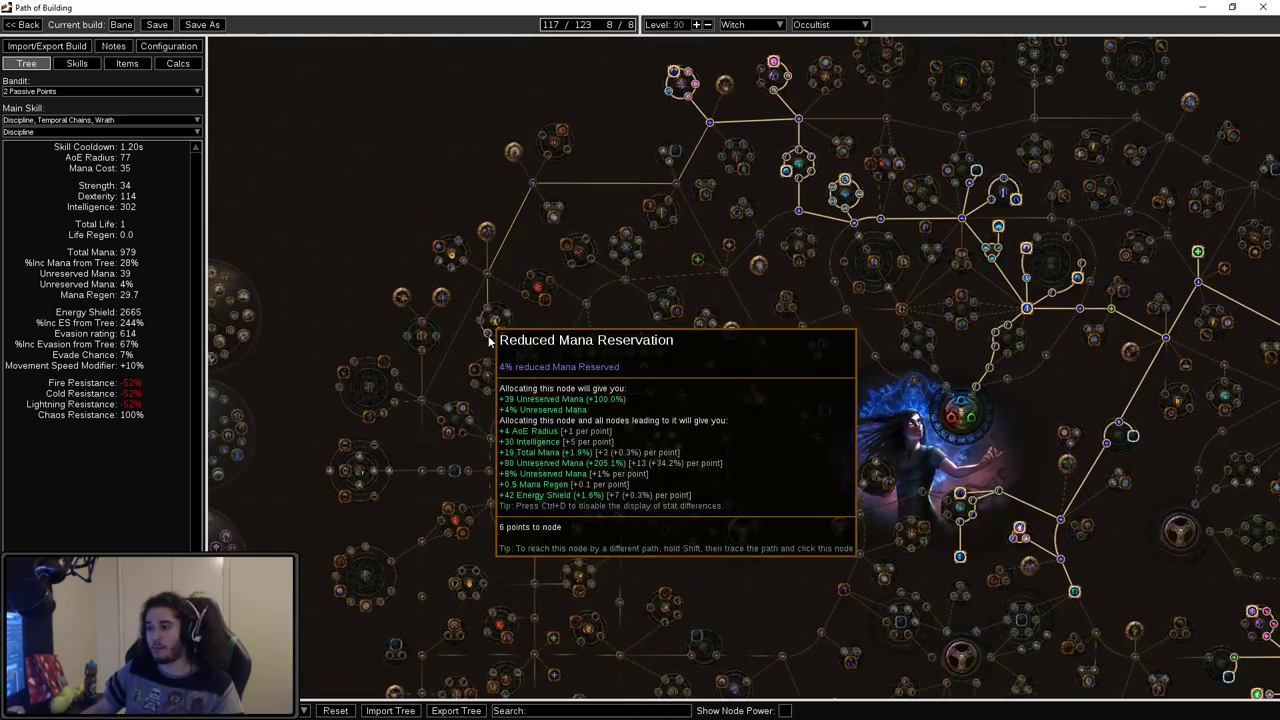
{"action": "mouse_move", "coordinate": [508, 332]}
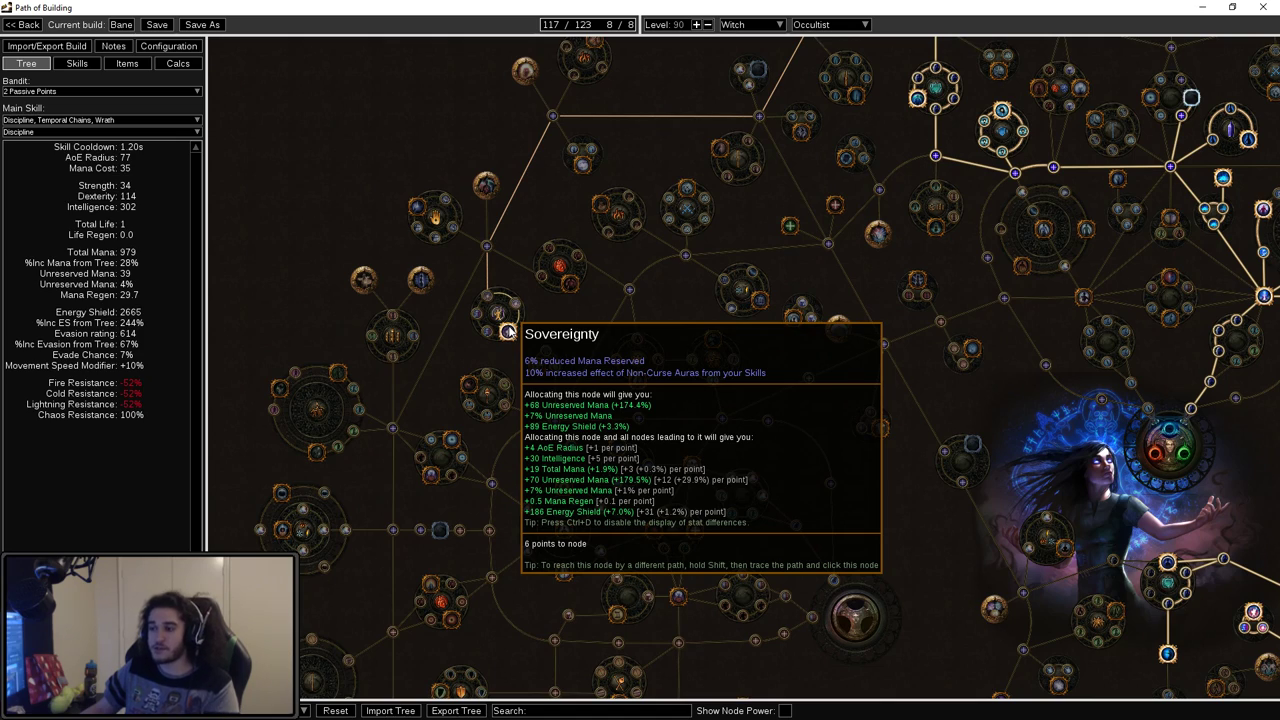
{"action": "left_click_drag", "start_coordinate": [403, 419], "coordinate": [408, 349]}
{"action": "mouse_move", "coordinate": [435, 405]}
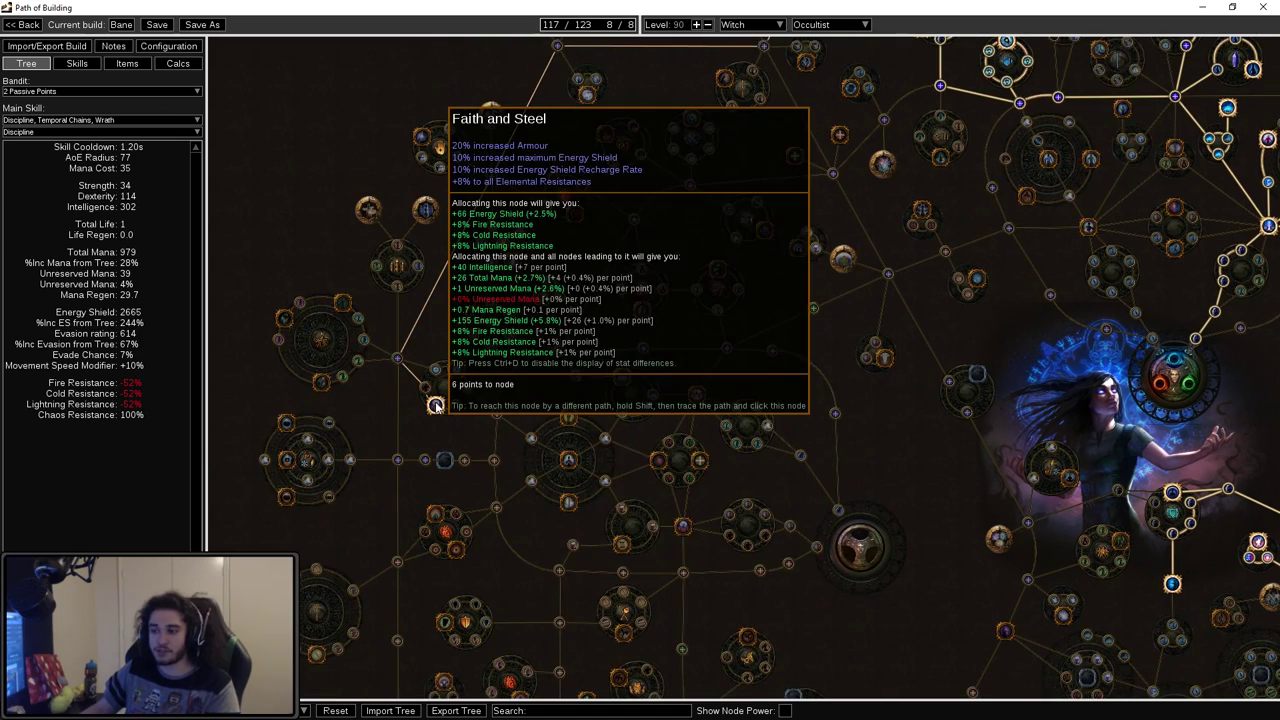
Step: Pan the passive tree around the allocated path and centre it on the character
{"action": "scroll", "coordinate": [435, 405], "scroll_direction": "down", "scroll_amount": 3}
{"action": "mouse_move", "coordinate": [891, 349]}
{"action": "left_mouse_down"}
{"action": "mouse_move", "coordinate": [500, 214]}
{"action": "mouse_move", "coordinate": [620, 390]}
{"action": "left_mouse_up"}
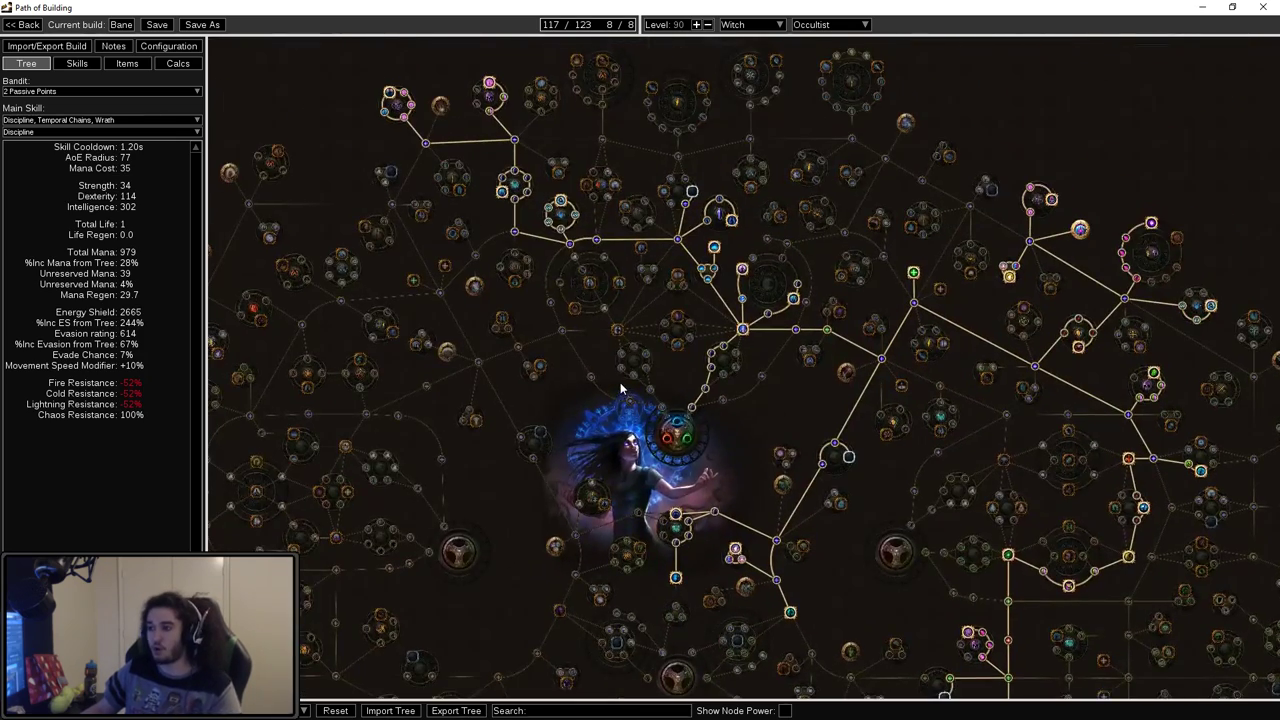
{"action": "scroll", "coordinate": [620, 390], "scroll_direction": "up", "scroll_amount": 3}
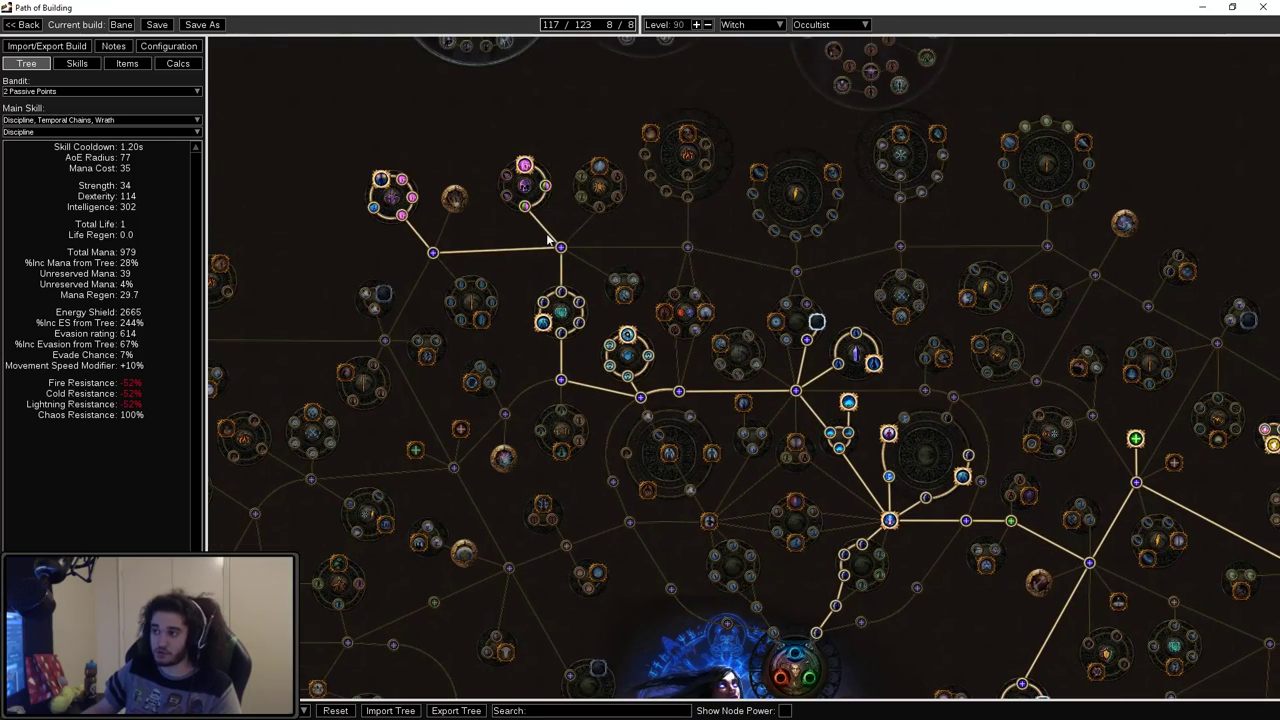
{"action": "scroll", "coordinate": [571, 300], "scroll_direction": "down", "scroll_amount": 3}
{"action": "mouse_move", "coordinate": [571, 300]}
{"action": "left_mouse_down"}
{"action": "mouse_move", "coordinate": [703, 329]}
{"action": "mouse_move", "coordinate": [690, 296]}
{"action": "left_mouse_up"}
{"action": "mouse_move", "coordinate": [836, 314]}
{"action": "left_mouse_down"}
{"action": "mouse_move", "coordinate": [731, 309]}
{"action": "mouse_move", "coordinate": [555, 378]}
{"action": "mouse_move", "coordinate": [603, 367]}
{"action": "mouse_move", "coordinate": [644, 306]}
{"action": "mouse_move", "coordinate": [668, 350]}
{"action": "mouse_move", "coordinate": [678, 344]}
{"action": "left_mouse_up"}
{"action": "scroll", "coordinate": [590, 422], "scroll_direction": "down", "scroll_amount": 1}
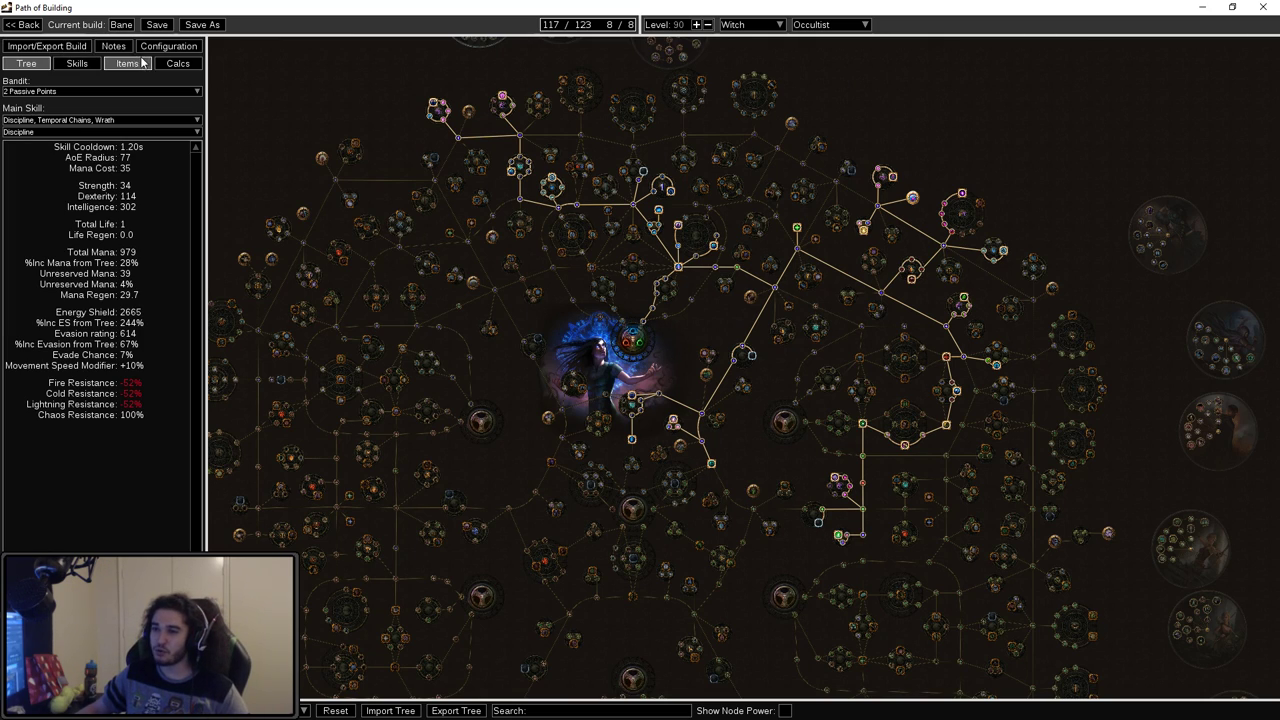
{"action": "left_click", "coordinate": [163, 29]}
{"action": "left_click", "coordinate": [30, 26]}
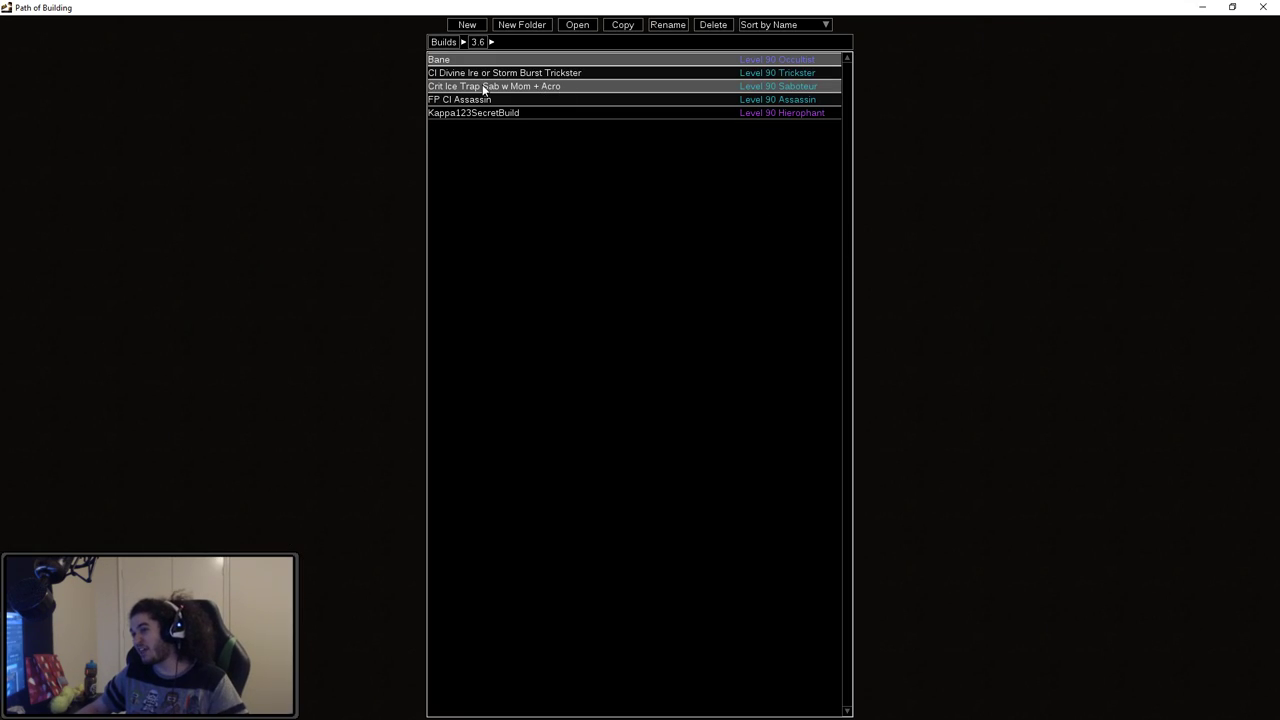
{"action": "left_click", "coordinate": [550, 73]}
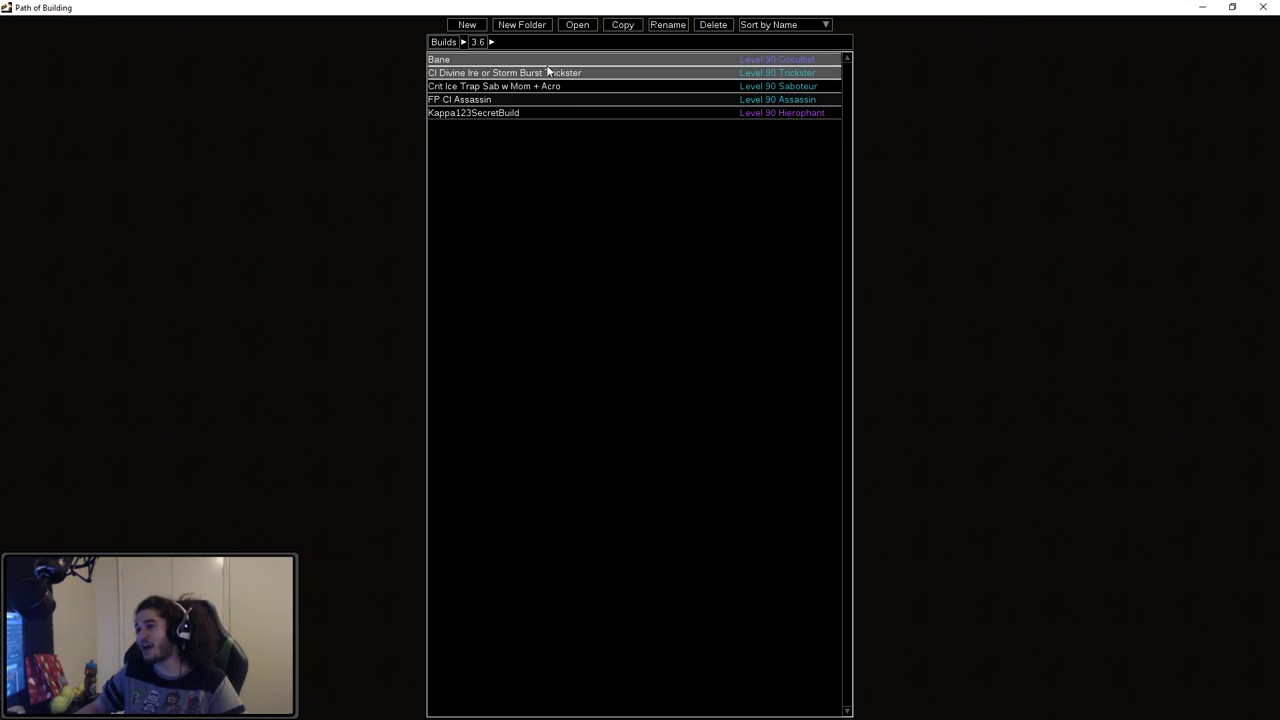
{"action": "left_click", "coordinate": [491, 88]}
{"action": "left_click", "coordinate": [664, 214]}
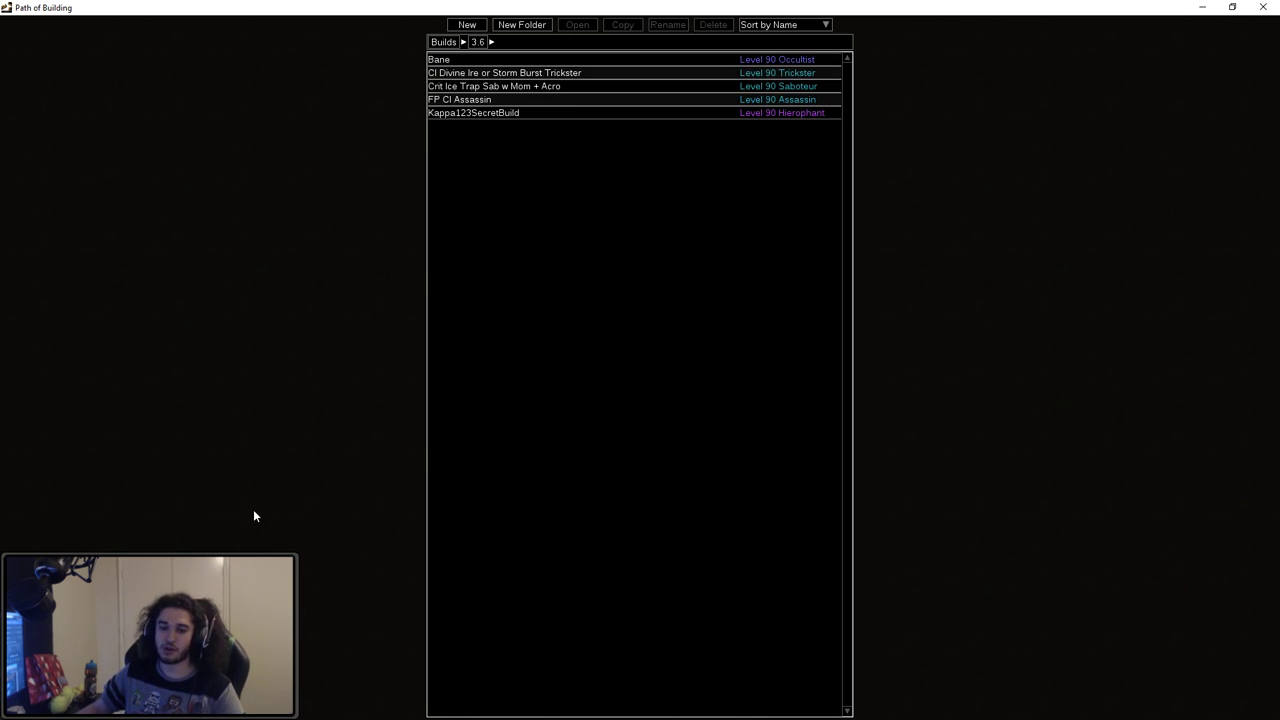